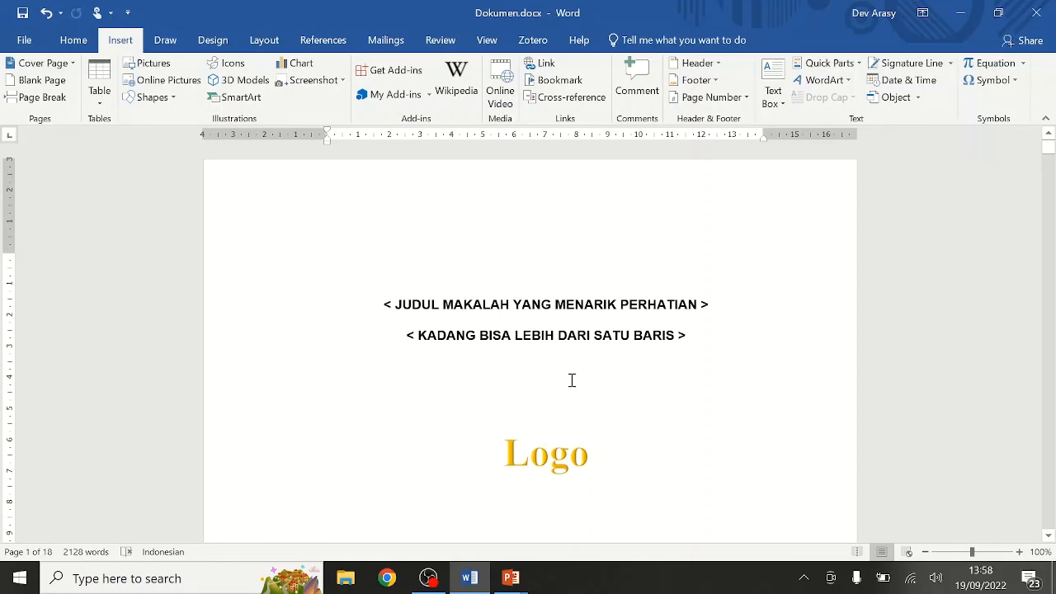
Insert the built-in Grid cover page in place of the manually made title page
{"action": "scroll", "coordinate": [572, 380], "scroll_direction": "down", "scroll_amount": 5}
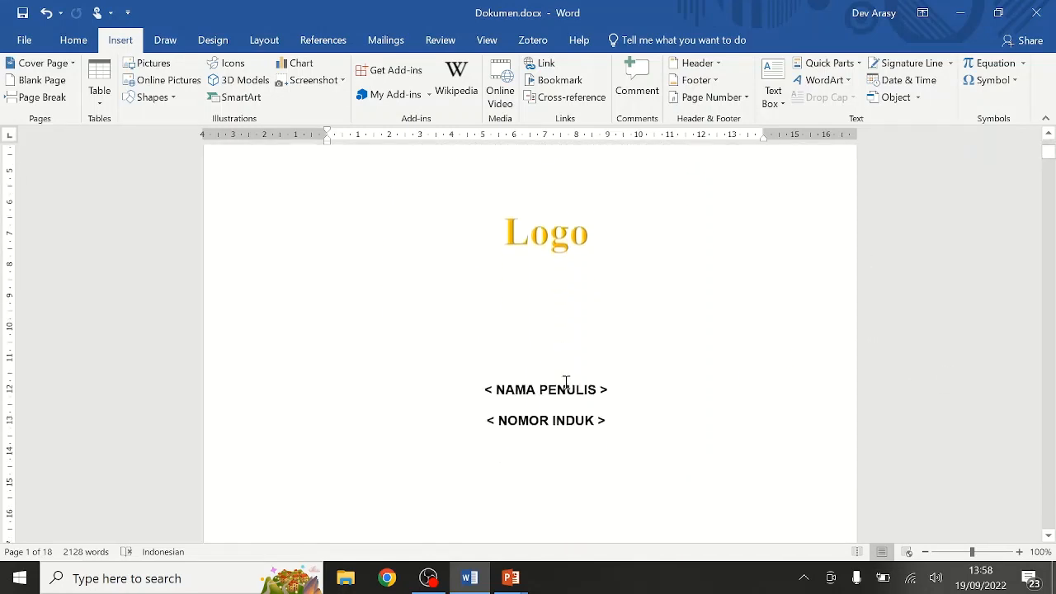
{"action": "scroll", "coordinate": [565, 381], "scroll_direction": "down", "scroll_amount": 7}
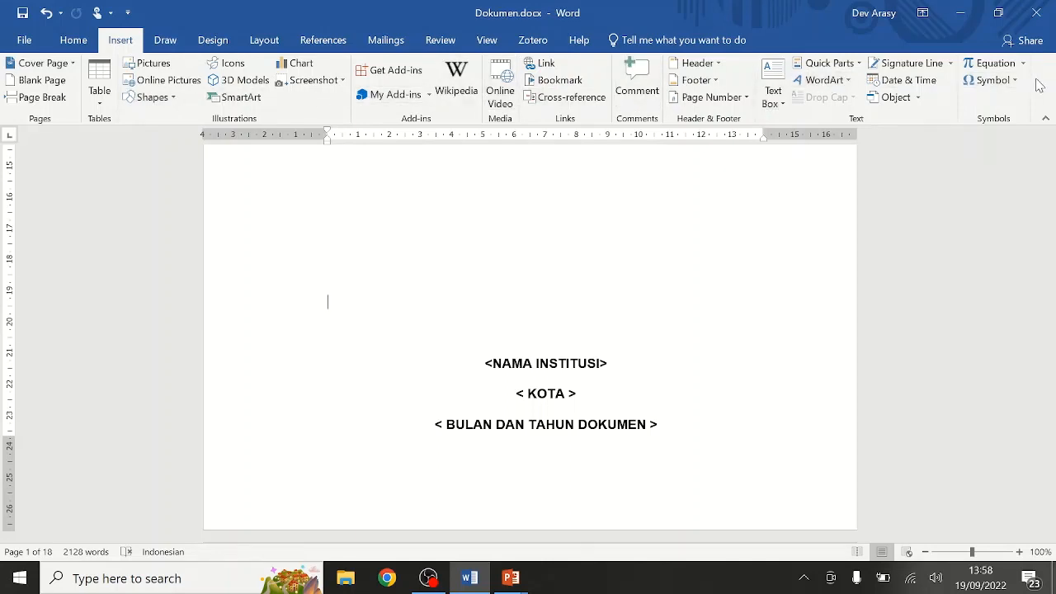
{"action": "scroll", "coordinate": [641, 312], "scroll_direction": "up", "scroll_amount": 3}
{"action": "scroll", "coordinate": [641, 312], "scroll_direction": "up", "scroll_amount": 8}
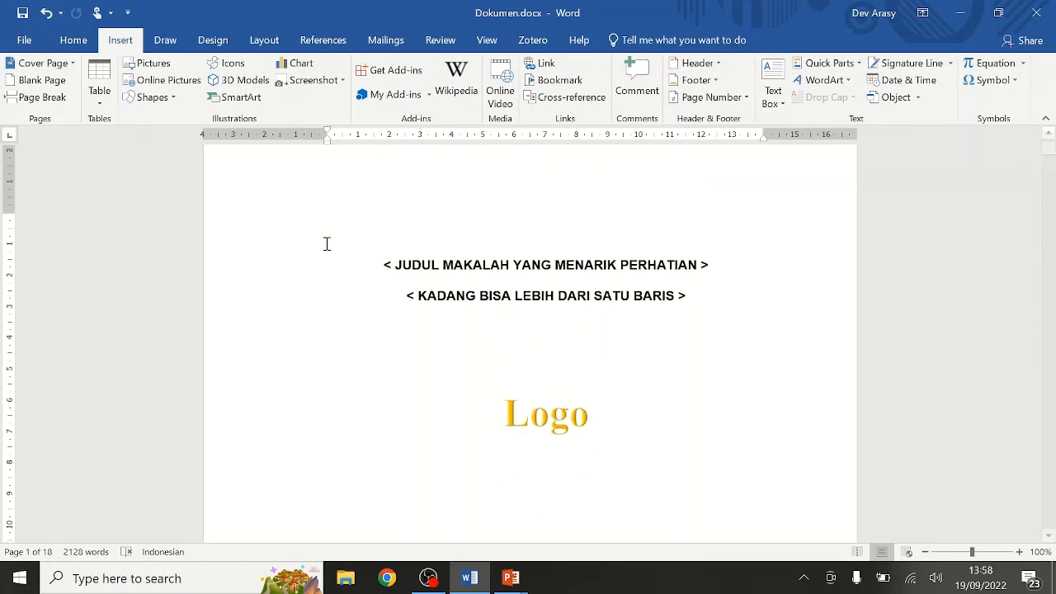
{"action": "left_click", "coordinate": [51, 66]}
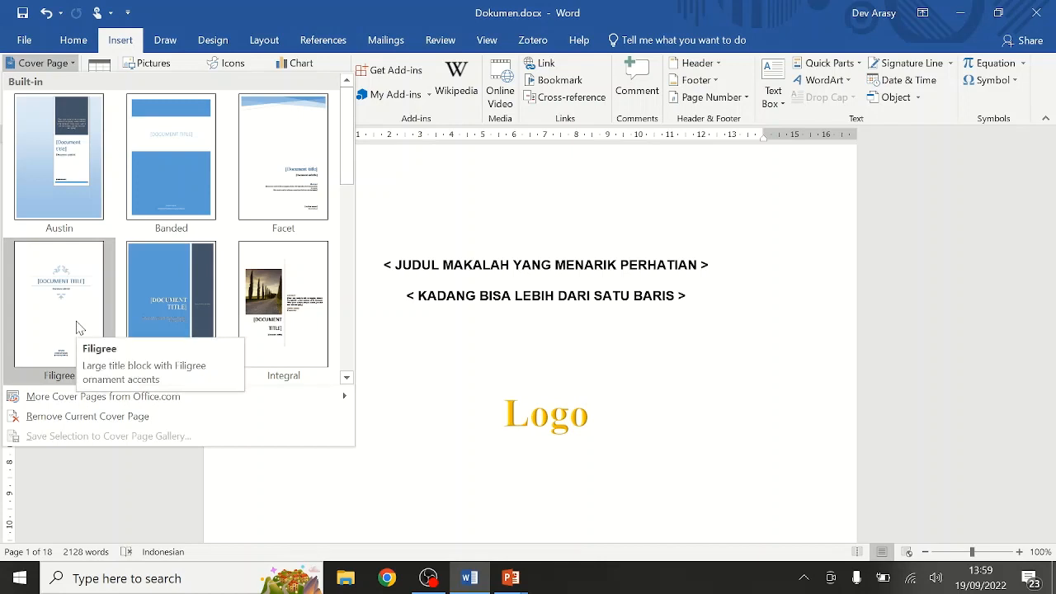
{"action": "scroll", "coordinate": [78, 327], "scroll_direction": "down", "scroll_amount": 3}
{"action": "scroll", "coordinate": [188, 309], "scroll_direction": "up", "scroll_amount": 3}
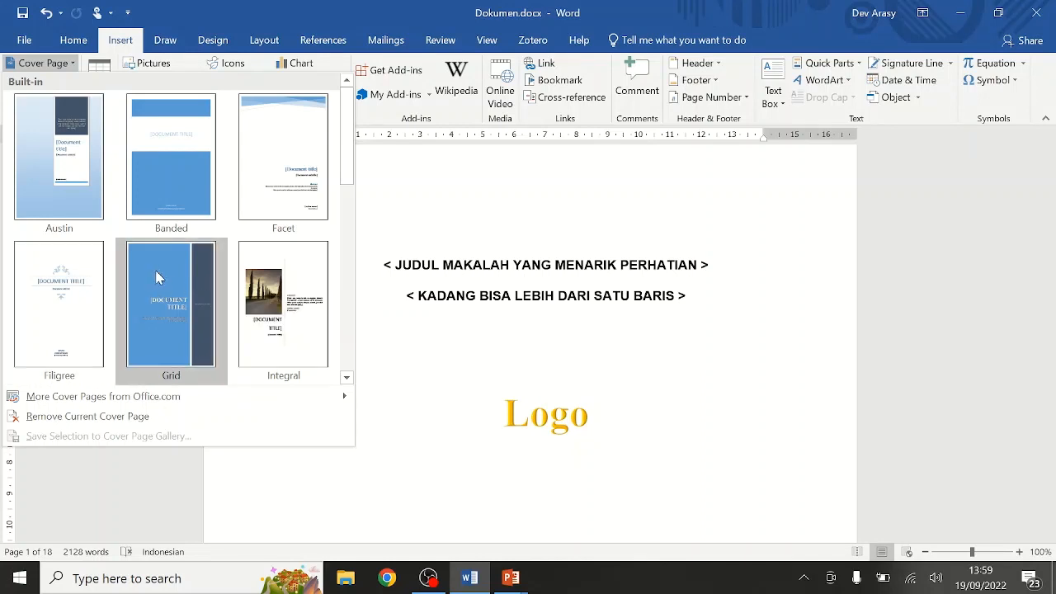
{"action": "scroll", "coordinate": [159, 280], "scroll_direction": "down", "scroll_amount": 3}
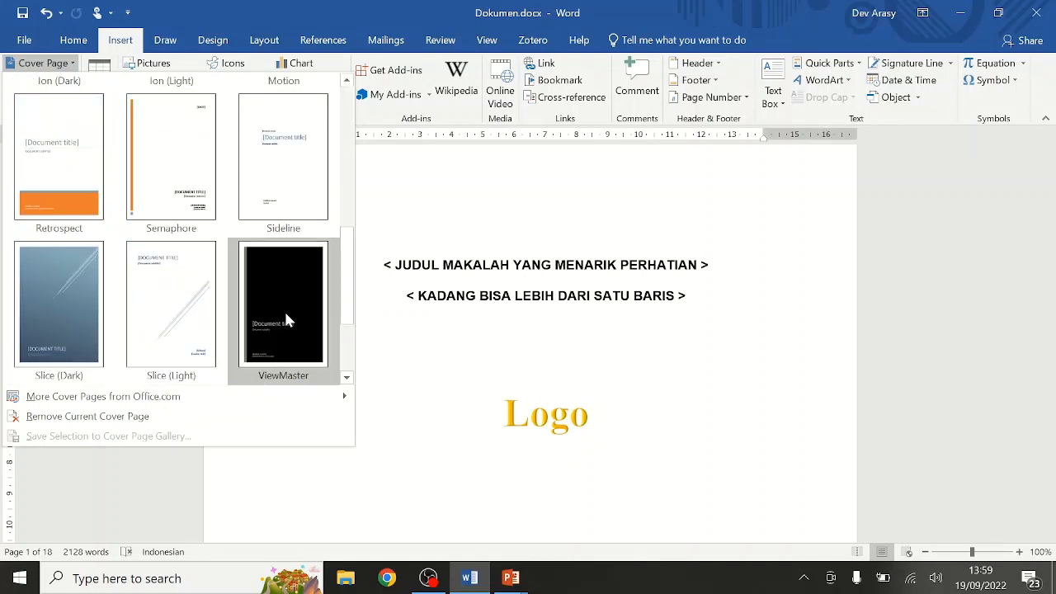
{"action": "scroll", "coordinate": [286, 322], "scroll_direction": "down", "scroll_amount": 2}
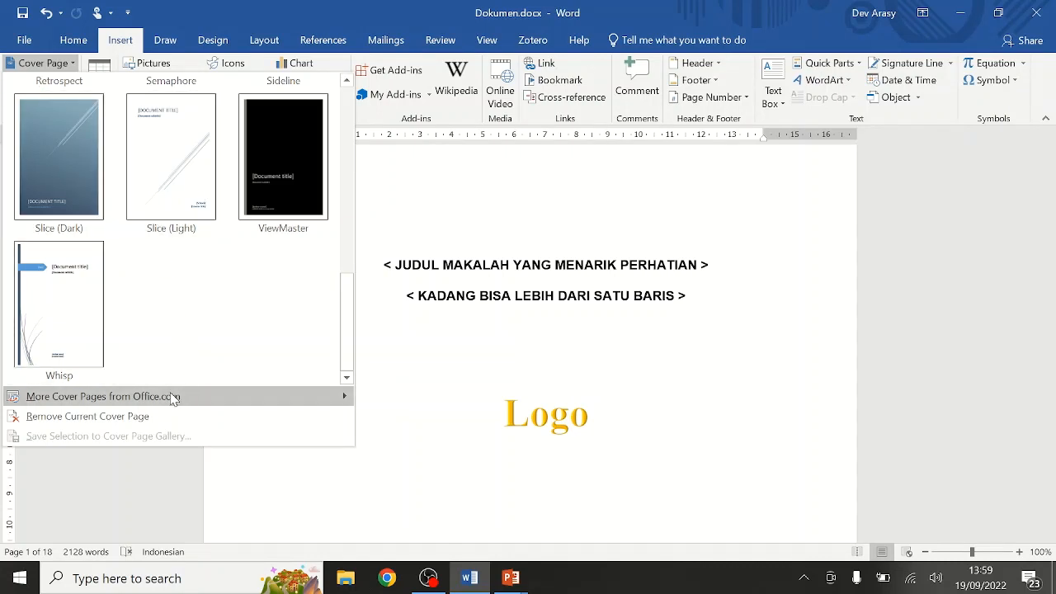
{"action": "mouse_move", "coordinate": [168, 404]}
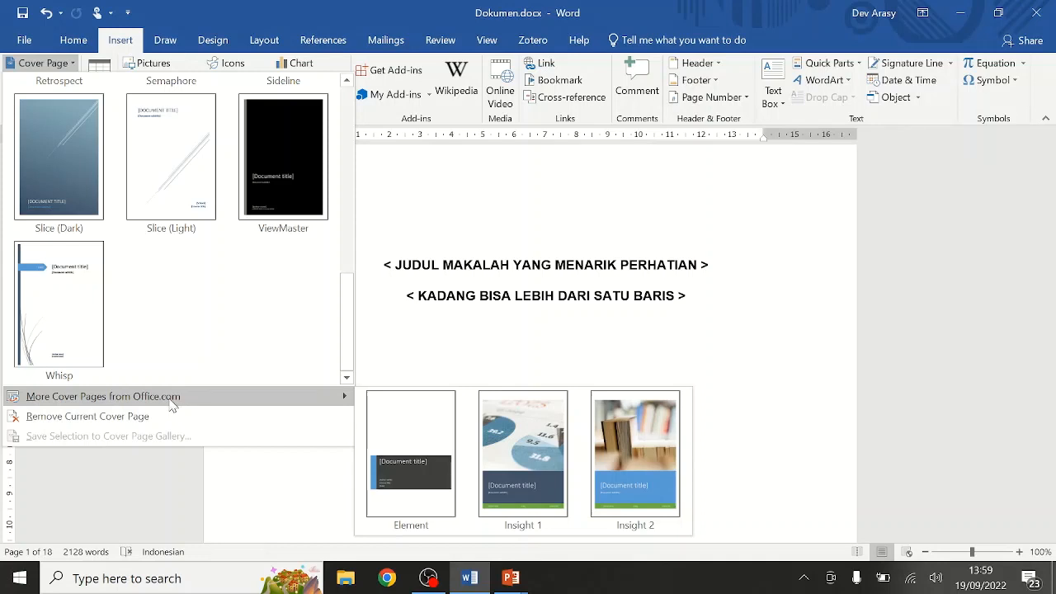
{"action": "scroll", "coordinate": [209, 308], "scroll_direction": "up", "scroll_amount": 5}
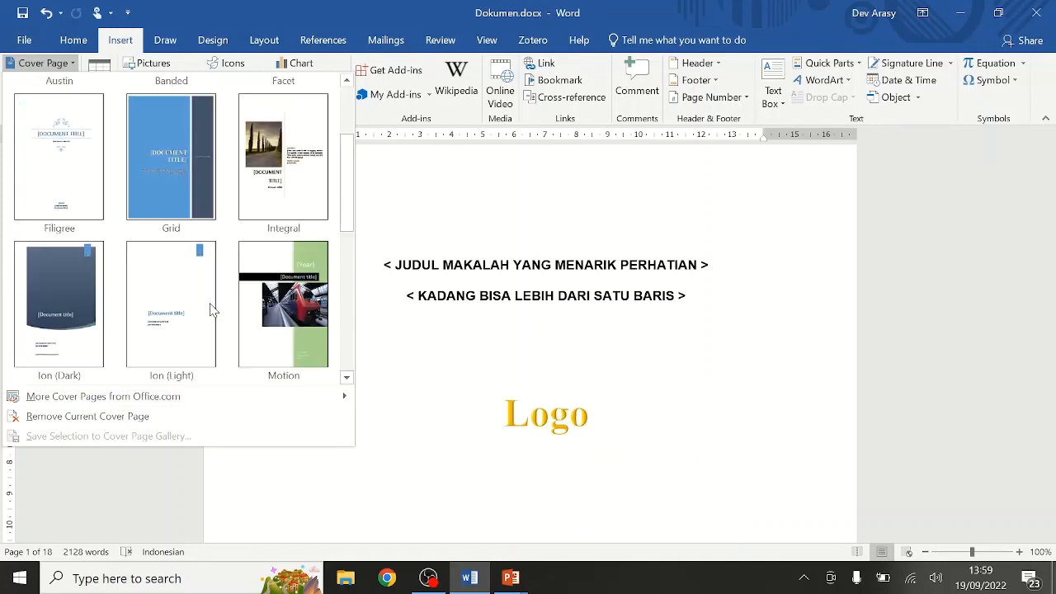
{"action": "left_click", "coordinate": [162, 299]}
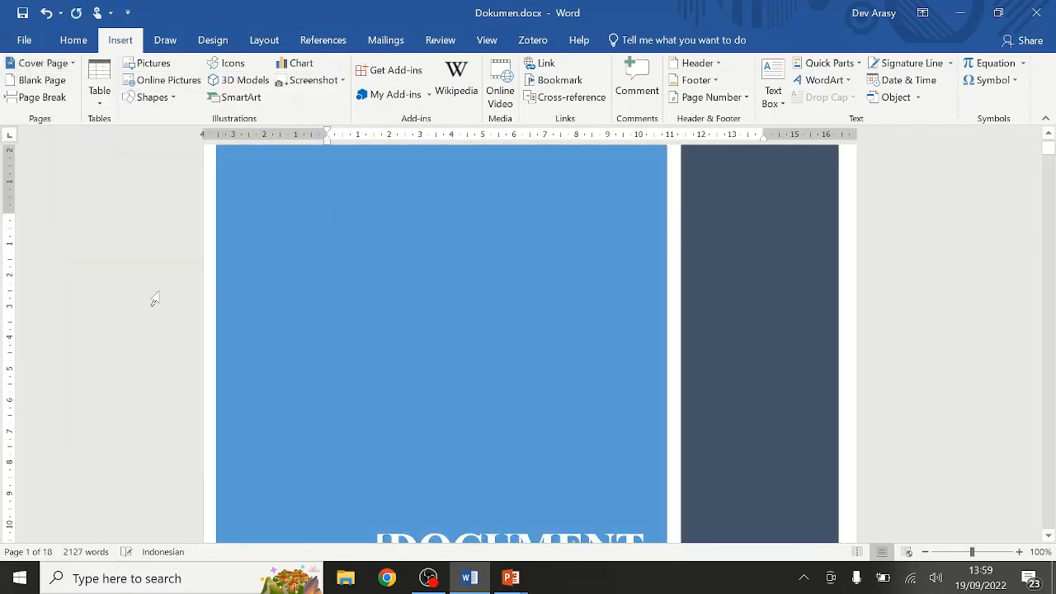
Replace the Grid cover page with the built-in Banded design and look over its placeholders down to the company details
{"action": "scroll", "coordinate": [461, 268], "scroll_direction": "down", "scroll_amount": 2}
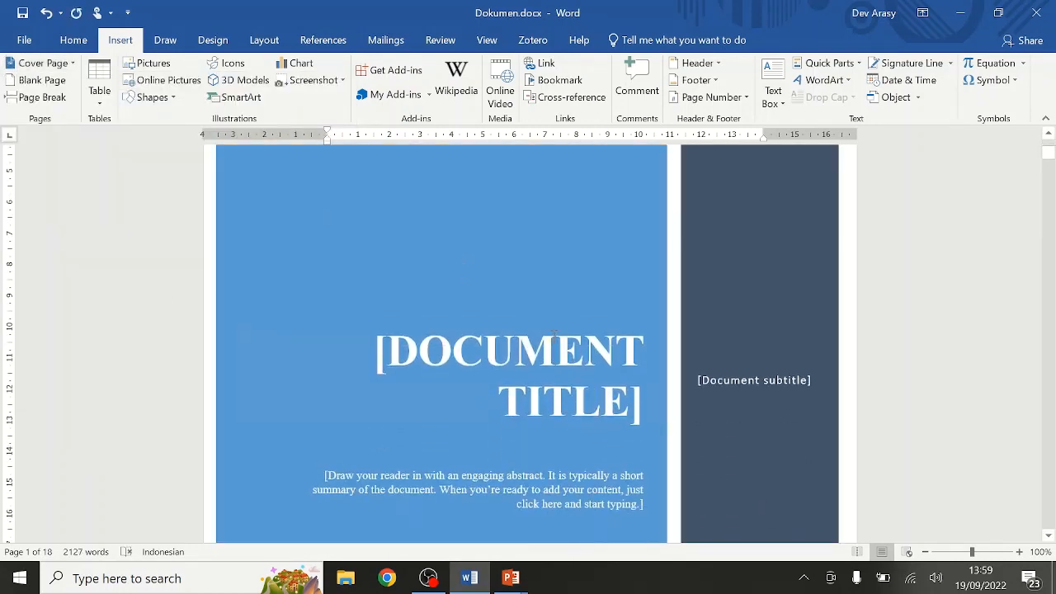
{"action": "left_click", "coordinate": [515, 355]}
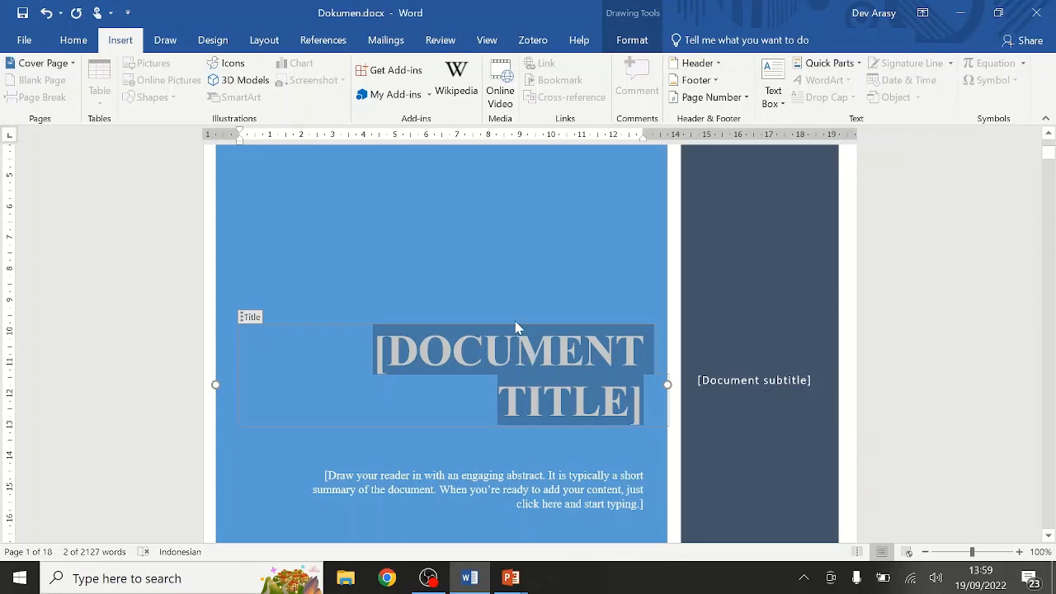
{"action": "scroll", "coordinate": [577, 338], "scroll_direction": "down", "scroll_amount": 3}
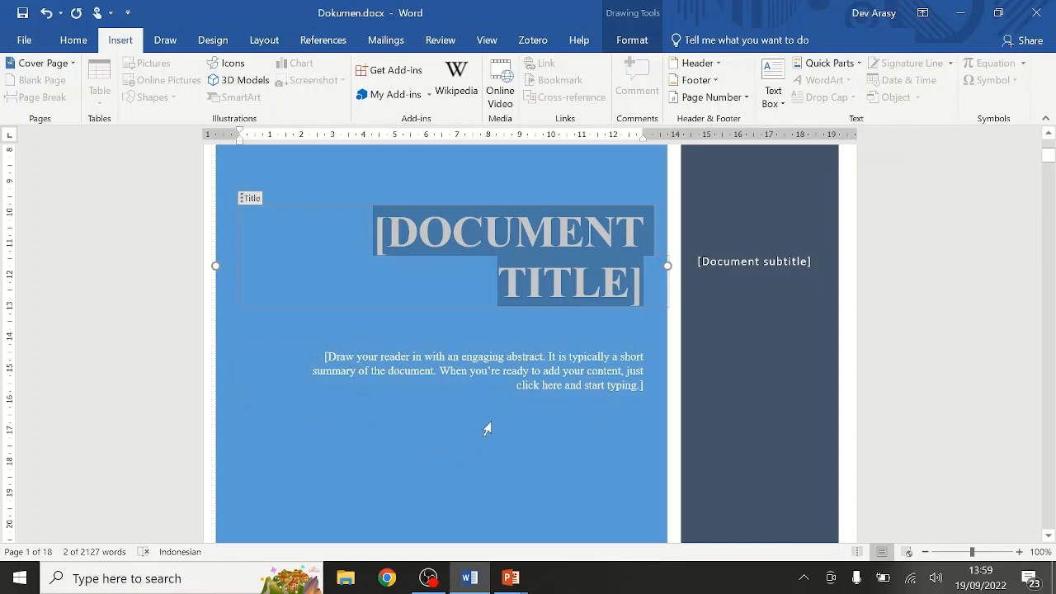
{"action": "scroll", "coordinate": [486, 428], "scroll_direction": "down", "scroll_amount": 6}
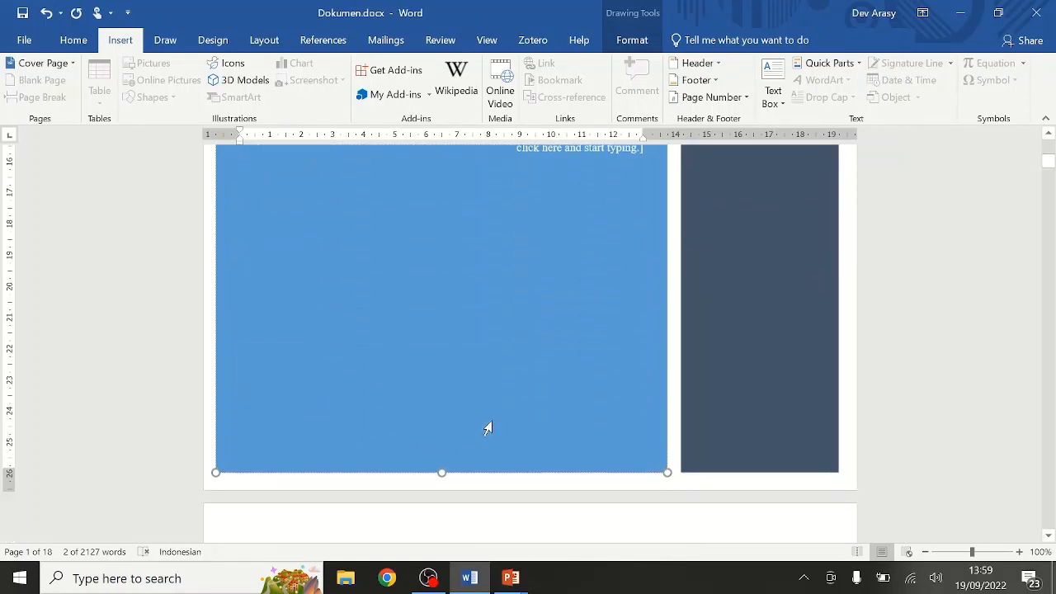
{"action": "left_click_drag", "start_coordinate": [1050, 175], "coordinate": [1051, 152]}
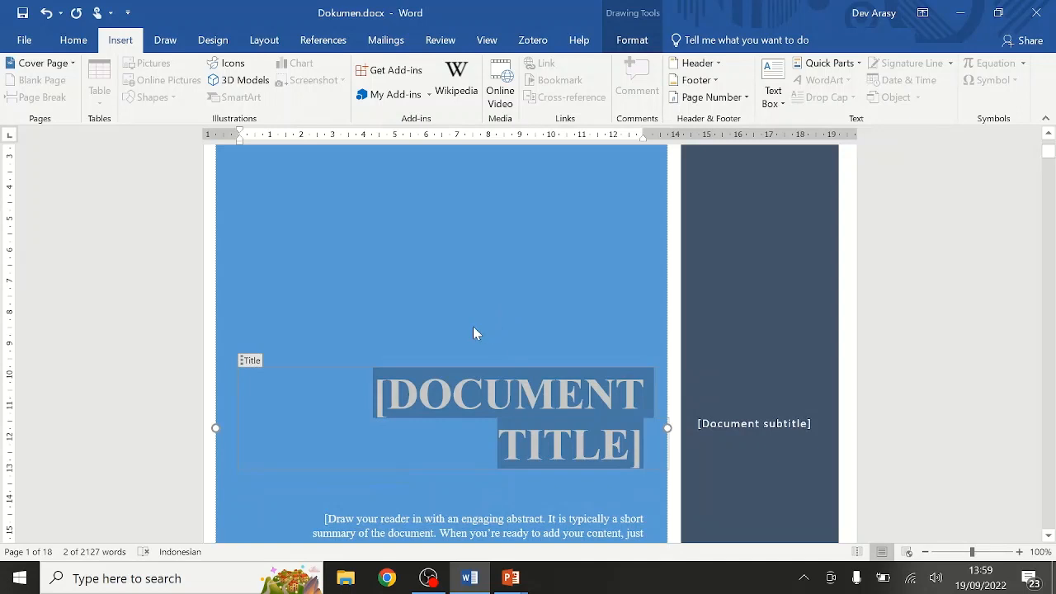
{"action": "left_click", "coordinate": [60, 63]}
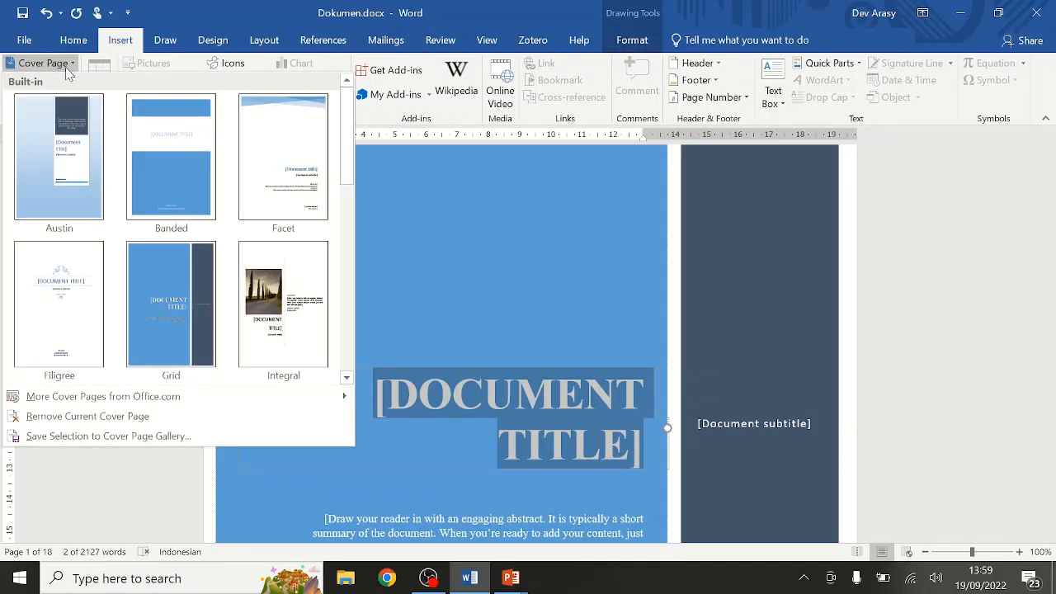
{"action": "left_click", "coordinate": [174, 162]}
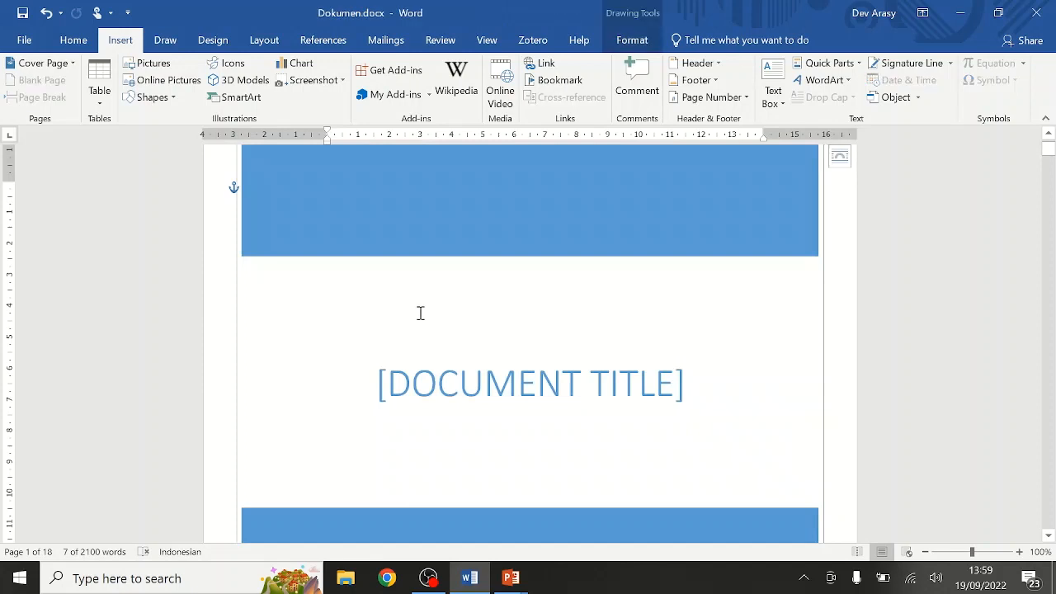
{"action": "left_click", "coordinate": [457, 221]}
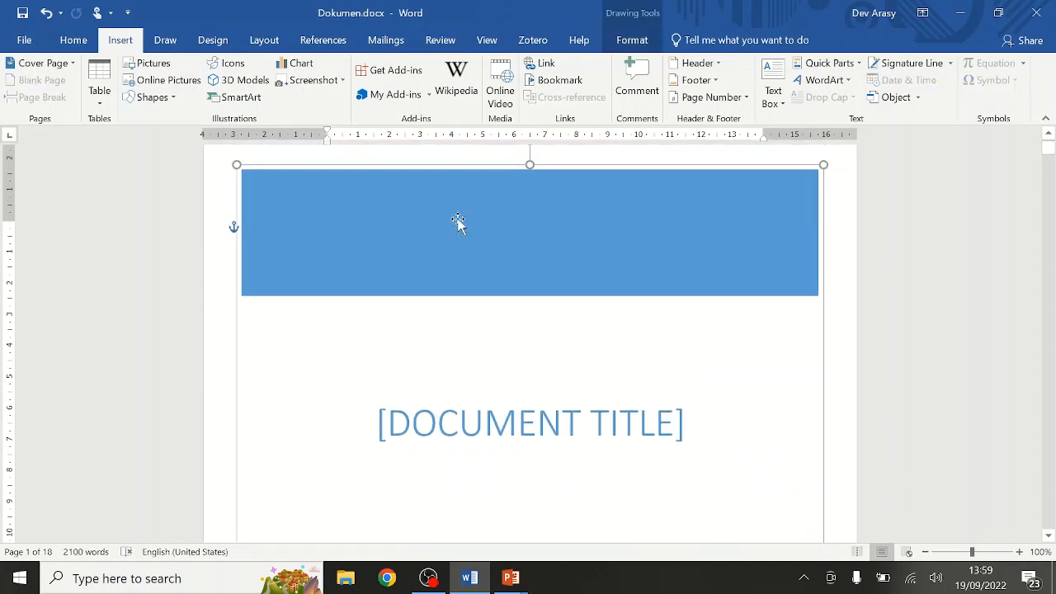
{"action": "scroll", "coordinate": [454, 226], "scroll_direction": "down", "scroll_amount": 6}
{"action": "scroll", "coordinate": [487, 272], "scroll_direction": "down", "scroll_amount": 5}
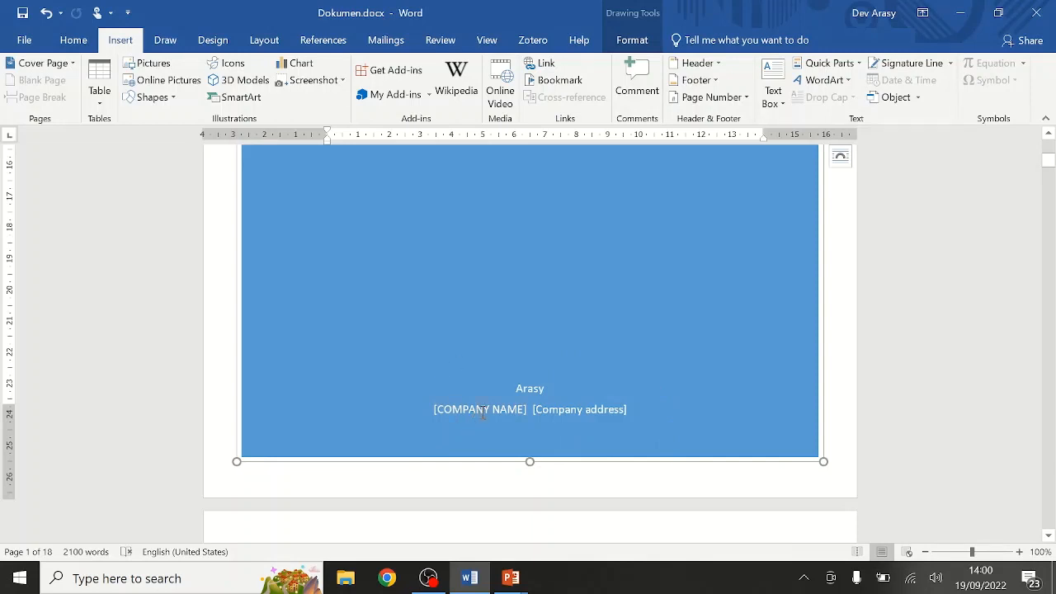
Check the author listed in the document's properties and return to the cover page's title
{"action": "left_click", "coordinate": [24, 37]}
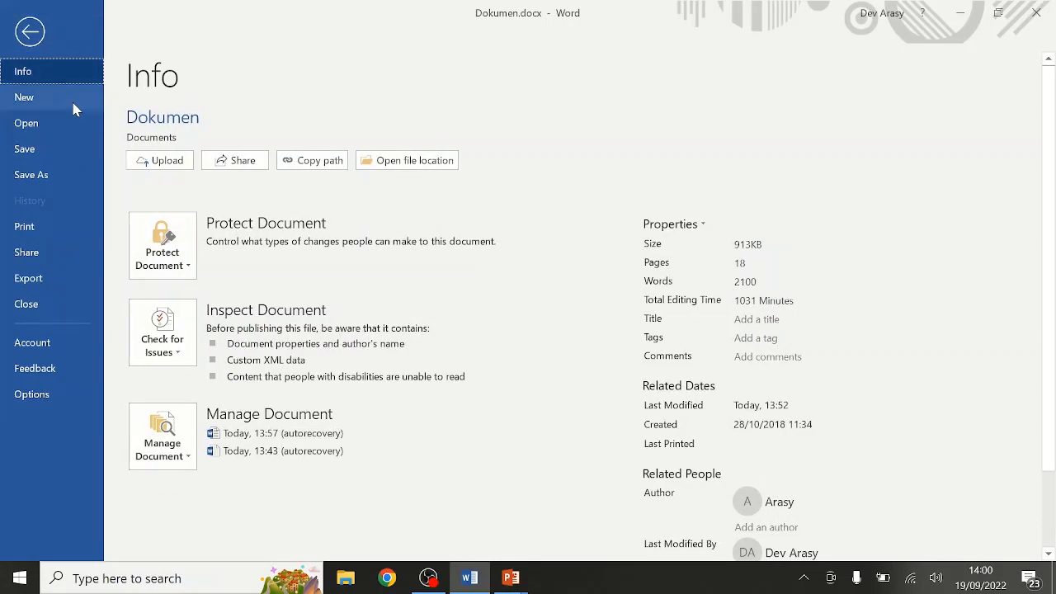
{"action": "scroll", "coordinate": [816, 384], "scroll_direction": "down", "scroll_amount": 2}
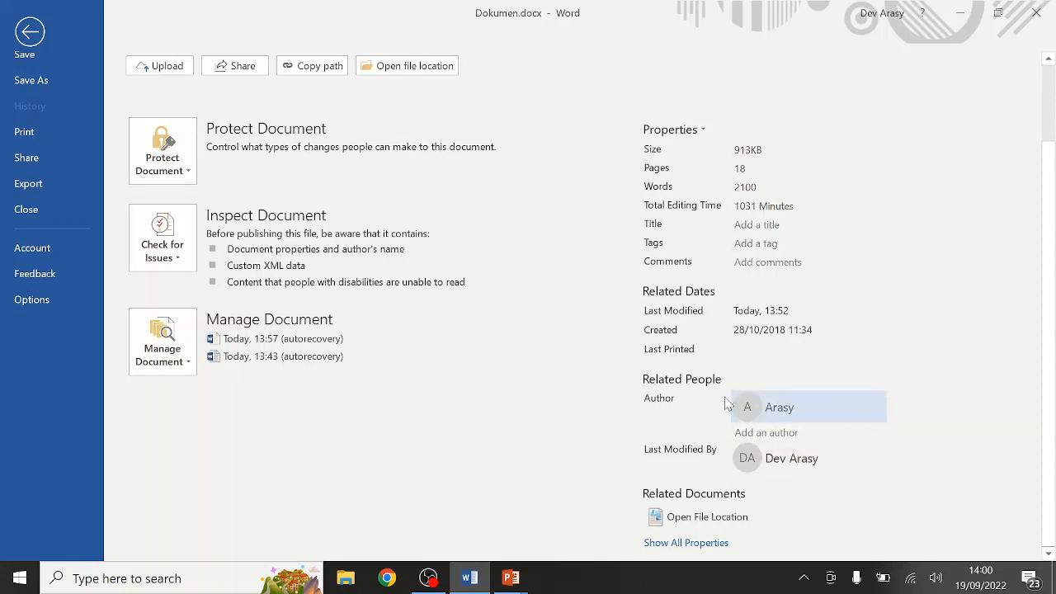
{"action": "left_click", "coordinate": [27, 33]}
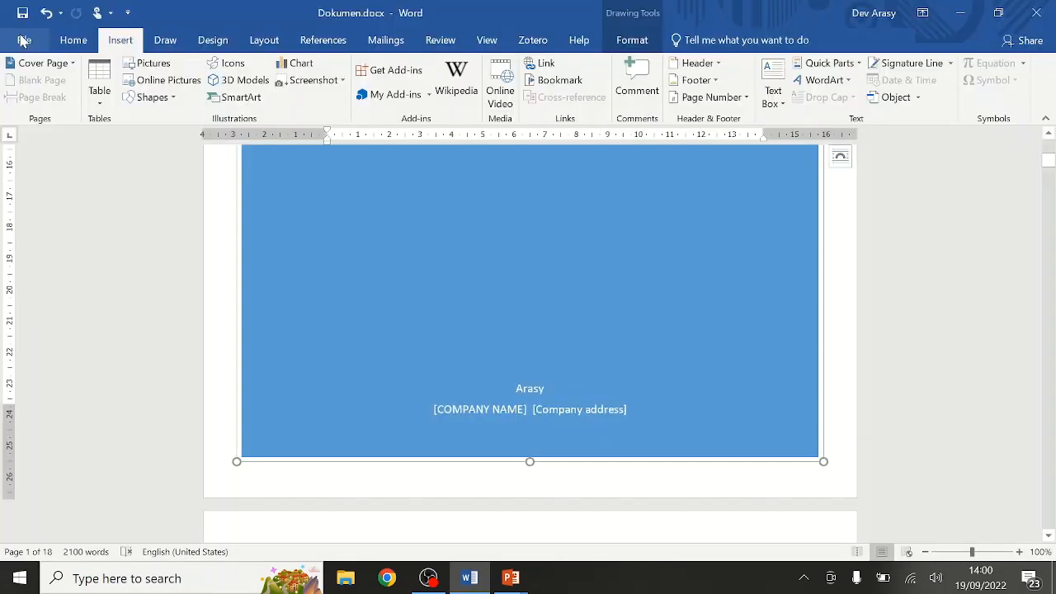
{"action": "scroll", "coordinate": [627, 330], "scroll_direction": "up", "scroll_amount": 5}
{"action": "scroll", "coordinate": [627, 320], "scroll_direction": "up", "scroll_amount": 5}
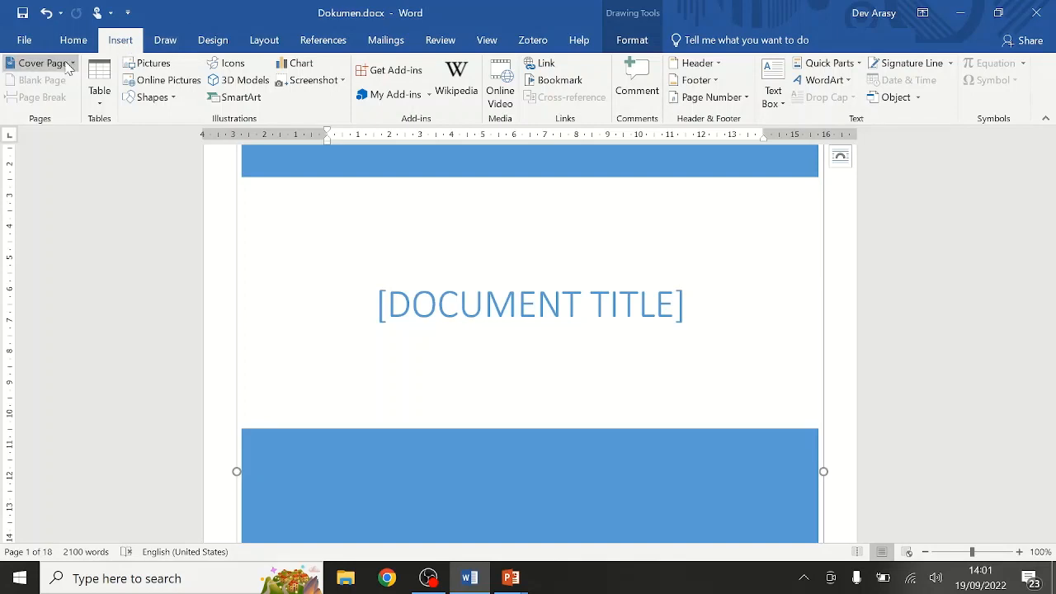
Insert page numbers at the bottom of the page using the Plain Number 3 format
{"action": "left_click", "coordinate": [716, 100]}
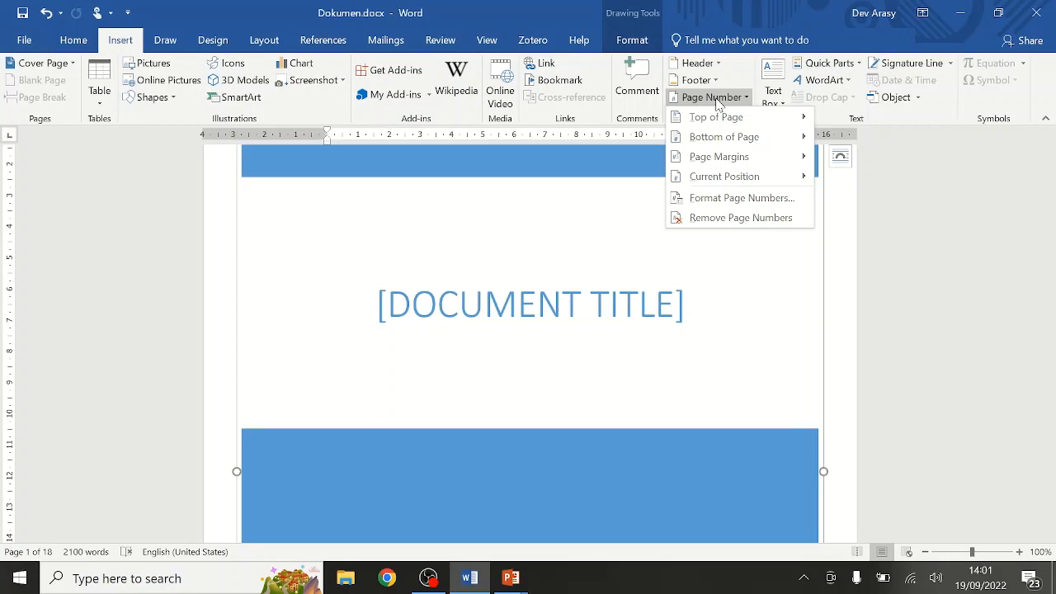
{"action": "mouse_move", "coordinate": [722, 121]}
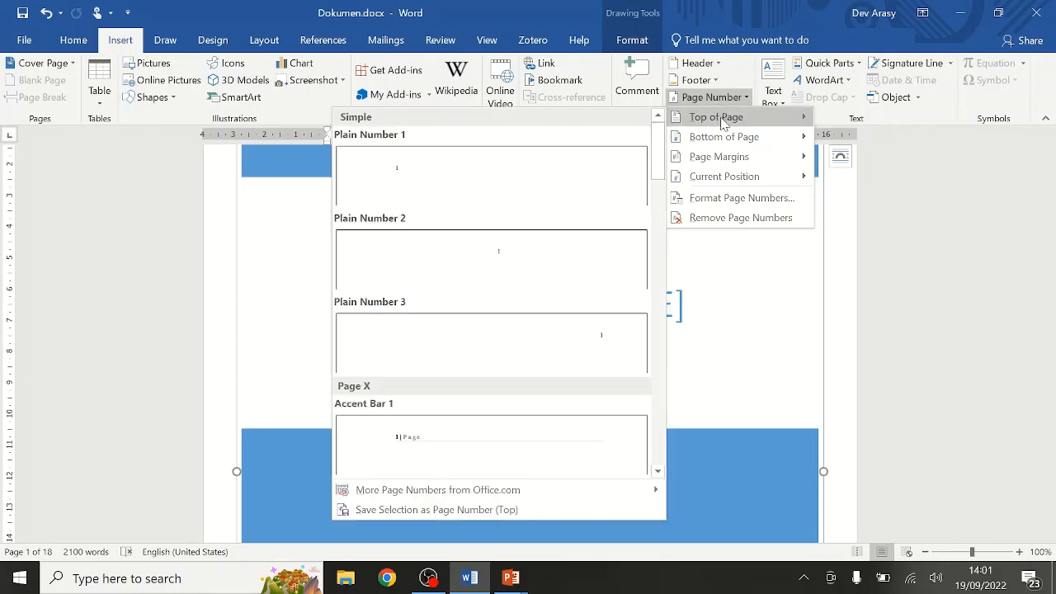
{"action": "mouse_move", "coordinate": [724, 142]}
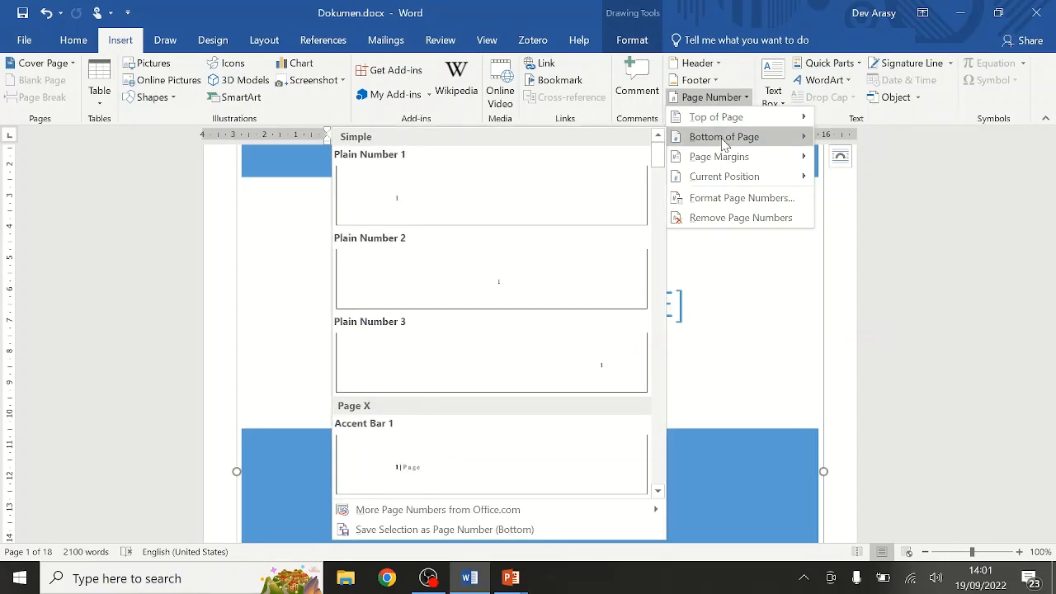
{"action": "mouse_move", "coordinate": [722, 163]}
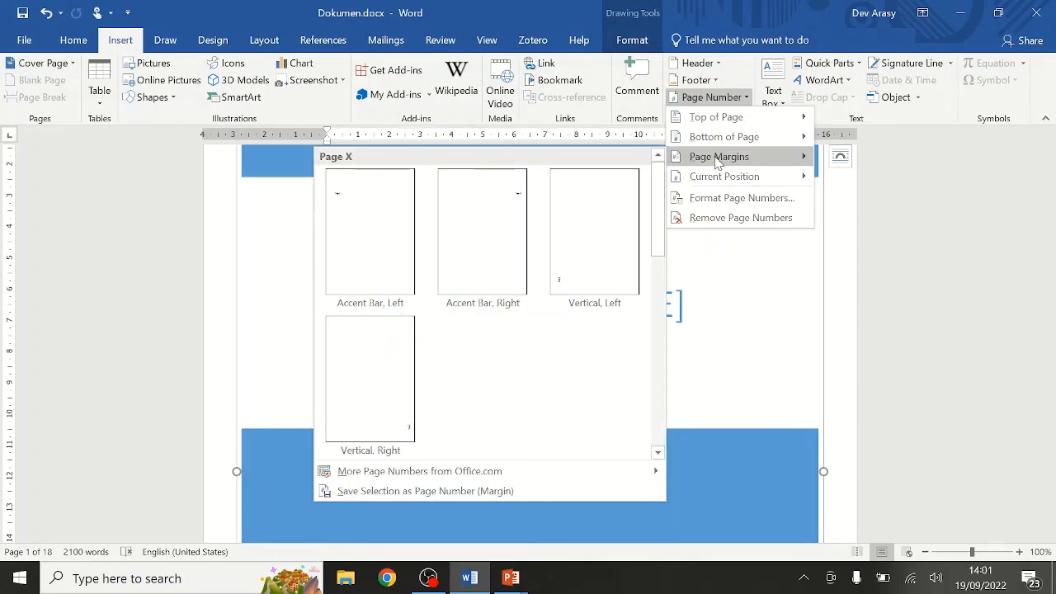
{"action": "mouse_move", "coordinate": [715, 183]}
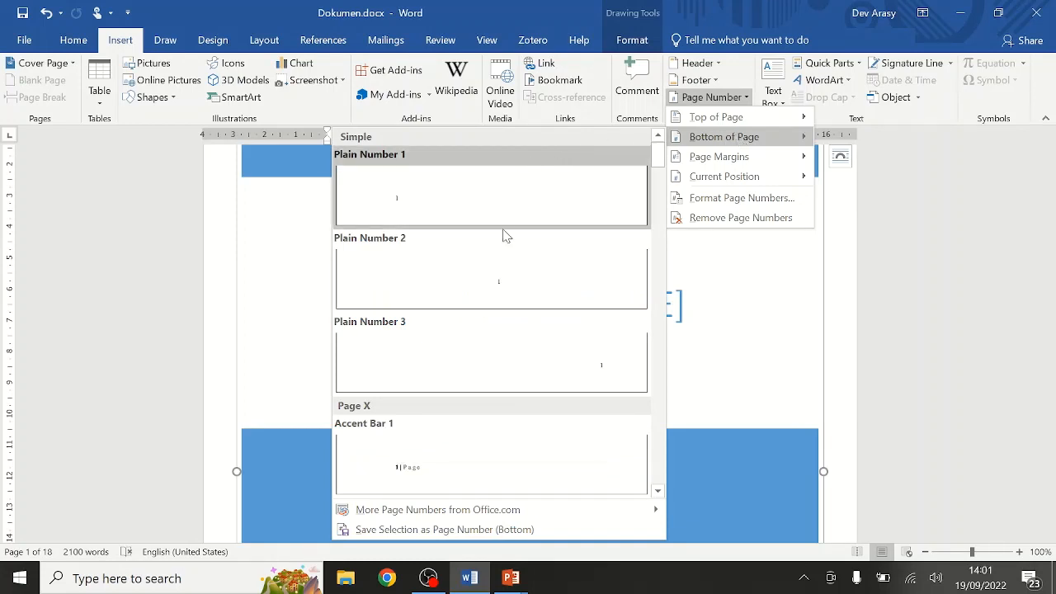
{"action": "left_click", "coordinate": [485, 366]}
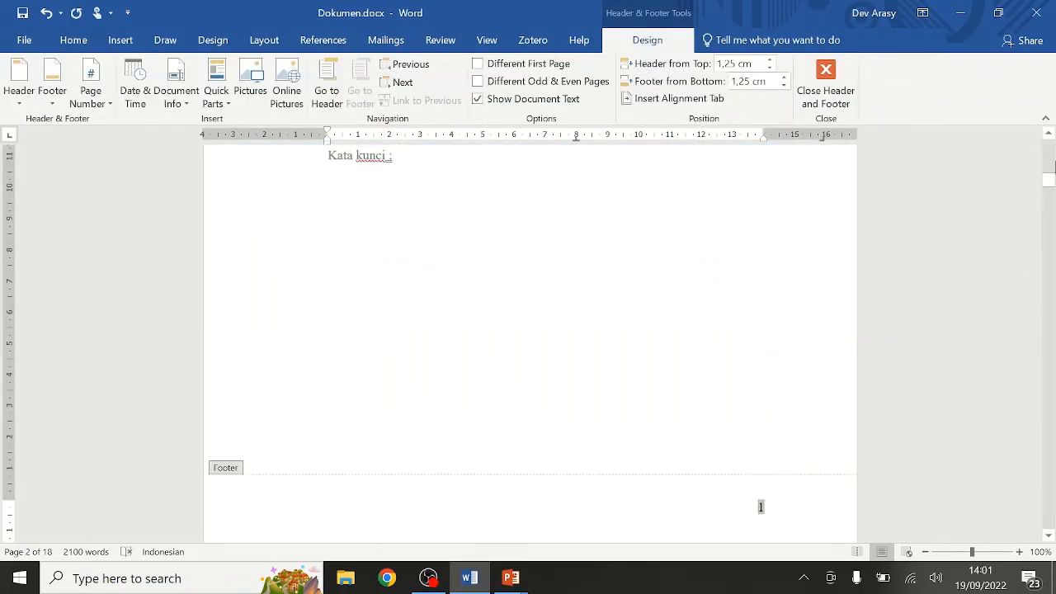
Examine the footer page numbering from the cover through the ABSTRAK and PRAKATA pages
{"action": "left_click_drag", "start_coordinate": [1048, 183], "coordinate": [1048, 147]}
{"action": "scroll", "coordinate": [695, 309], "scroll_direction": "down", "scroll_amount": 10}
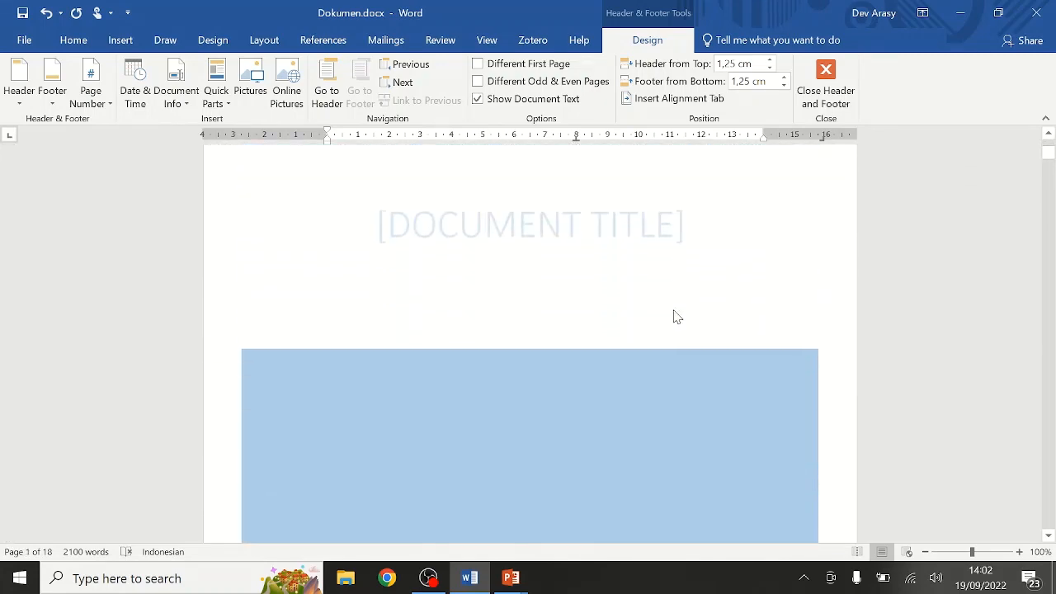
{"action": "scroll", "coordinate": [670, 311], "scroll_direction": "down", "scroll_amount": 6}
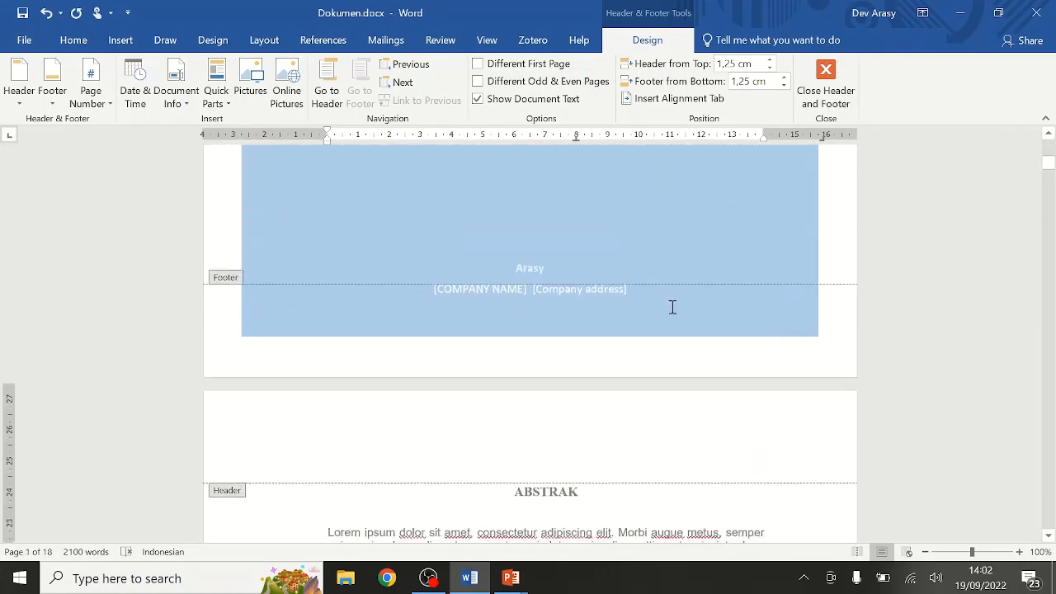
{"action": "scroll", "coordinate": [629, 283], "scroll_direction": "down", "scroll_amount": 8}
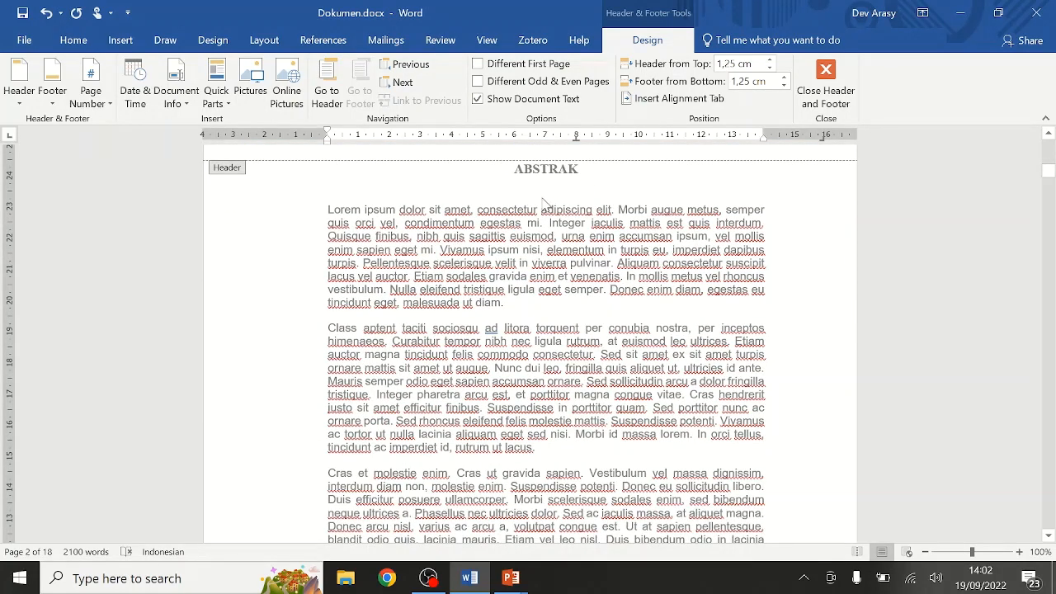
{"action": "scroll", "coordinate": [545, 203], "scroll_direction": "down", "scroll_amount": 10}
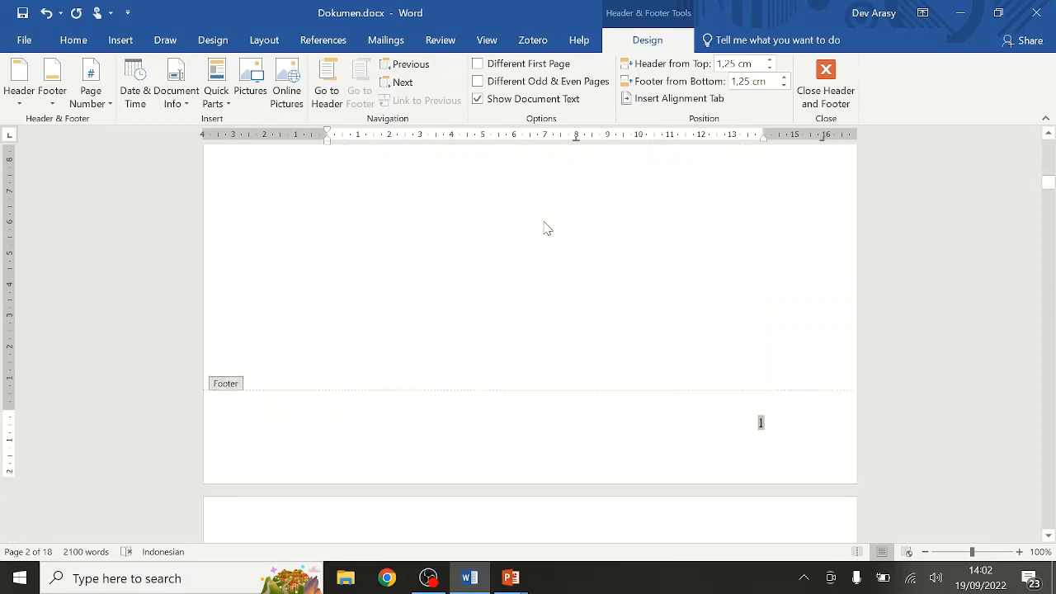
{"action": "scroll", "coordinate": [752, 381], "scroll_direction": "down", "scroll_amount": 6}
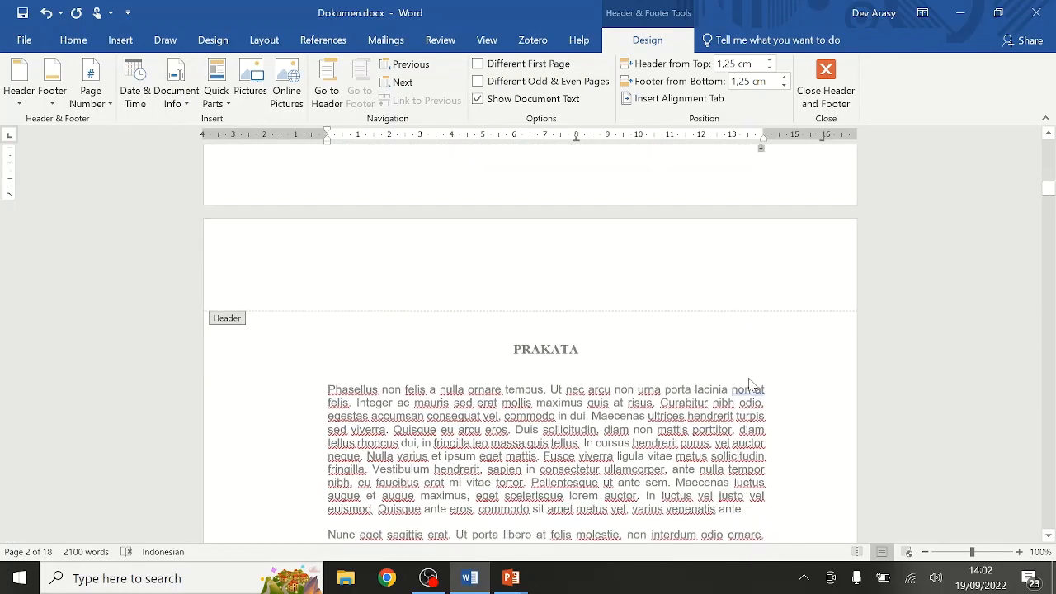
{"action": "scroll", "coordinate": [747, 375], "scroll_direction": "down", "scroll_amount": 8}
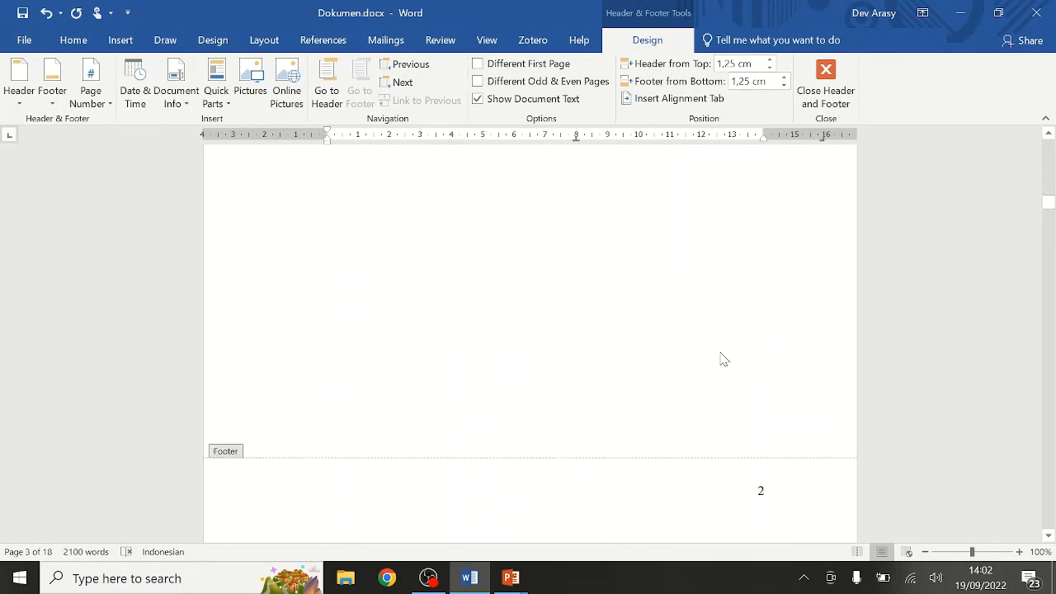
Examine the page numbering from the ABSTRAK page through DAFTAR ISI to BAB I, leaving footer editing along the way
{"action": "scroll", "coordinate": [735, 438], "scroll_direction": "down", "scroll_amount": 6}
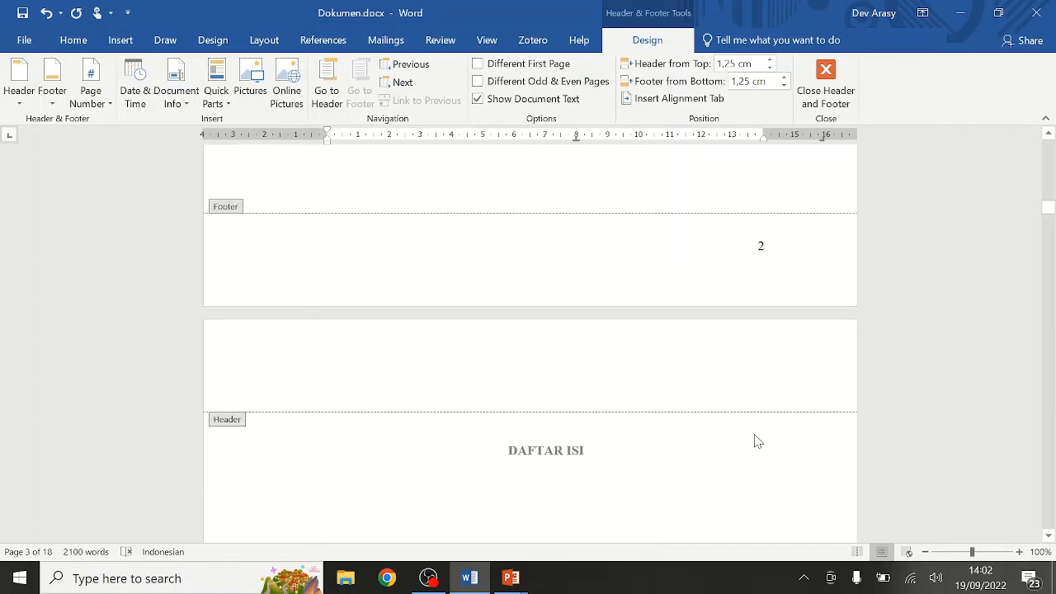
{"action": "scroll", "coordinate": [757, 441], "scroll_direction": "down", "scroll_amount": 3}
{"action": "left_click_drag", "start_coordinate": [1048, 216], "coordinate": [1047, 178]}
{"action": "scroll", "coordinate": [725, 283], "scroll_direction": "down", "scroll_amount": 8}
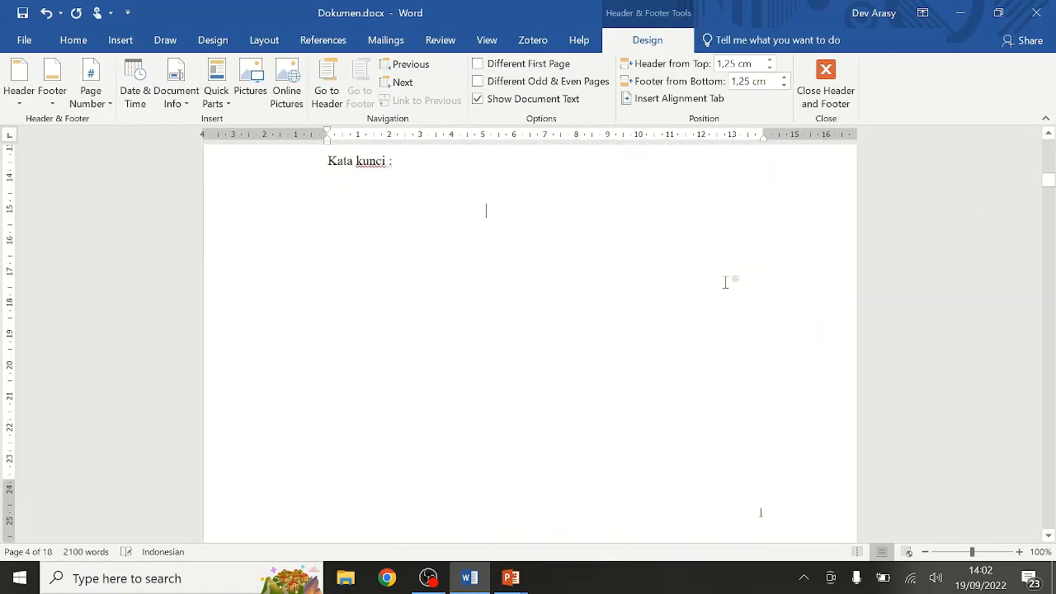
{"action": "key", "text": "Escape"}
{"action": "scroll", "coordinate": [725, 282], "scroll_direction": "up", "scroll_amount": 5}
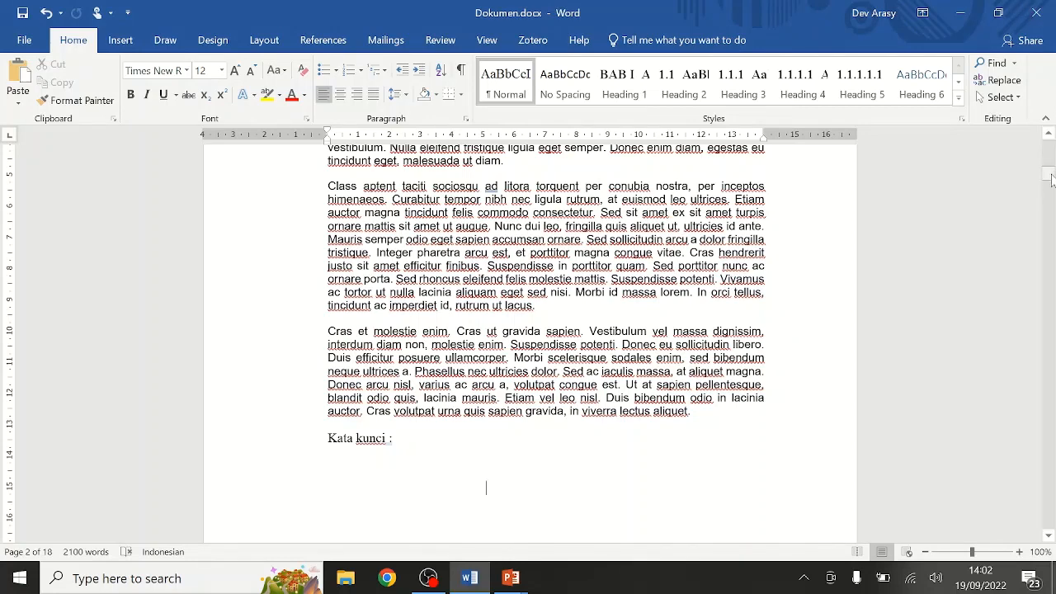
{"action": "left_click_drag", "start_coordinate": [1049, 177], "coordinate": [1051, 232]}
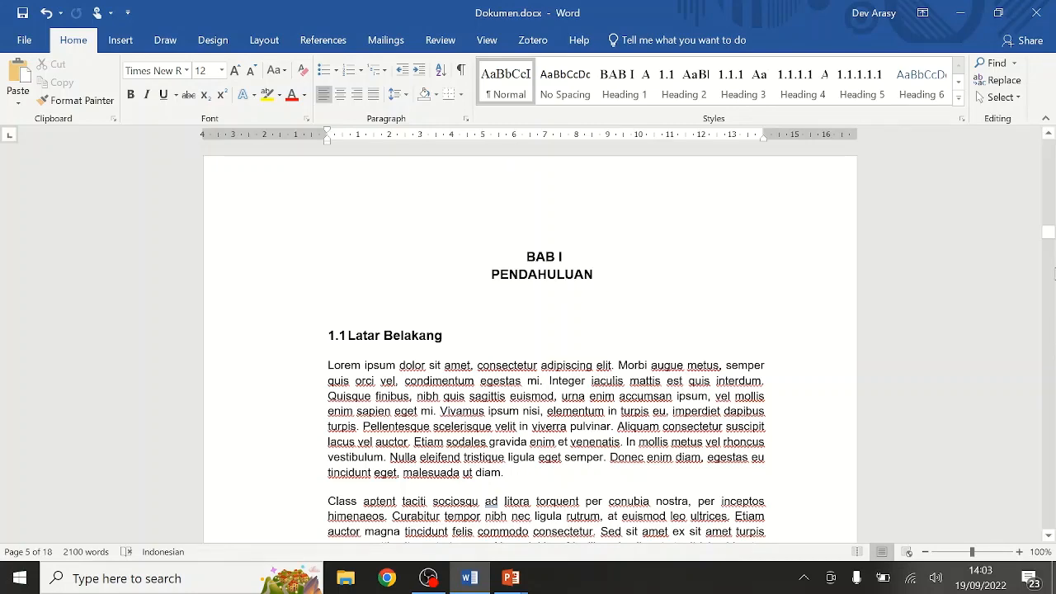
{"action": "left_click_drag", "start_coordinate": [1048, 235], "coordinate": [1049, 194]}
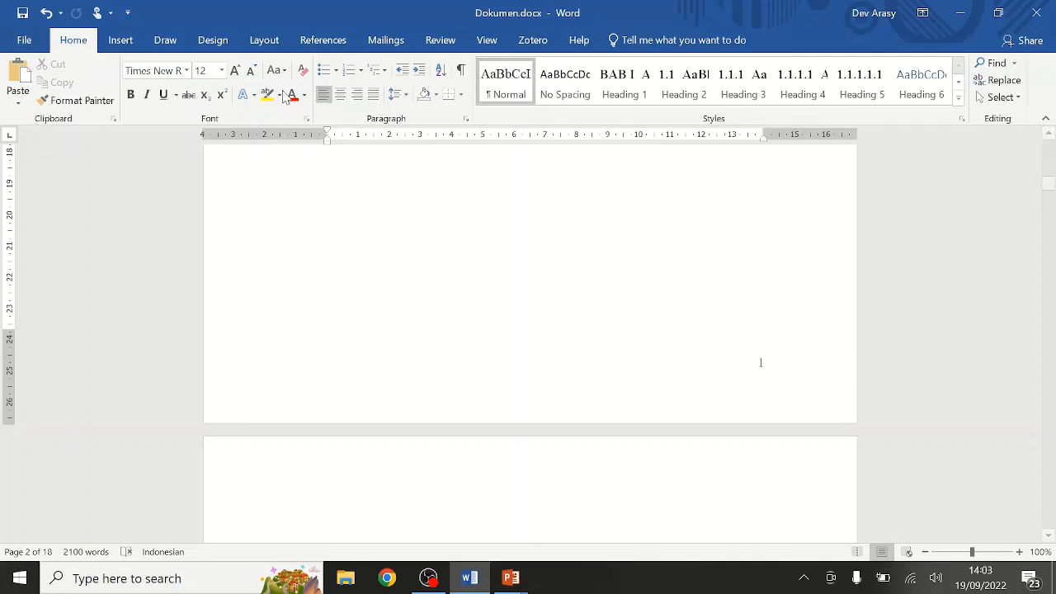
Set the page number format to lowercase Roman numerals (i, ii, iii) for the document
{"action": "left_click", "coordinate": [108, 40]}
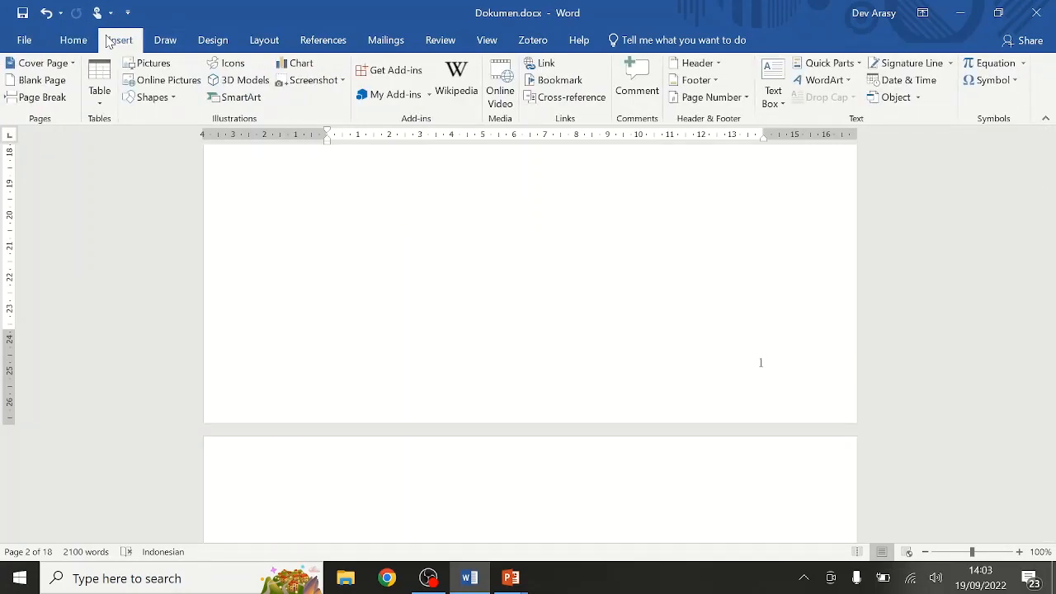
{"action": "left_click", "coordinate": [710, 97]}
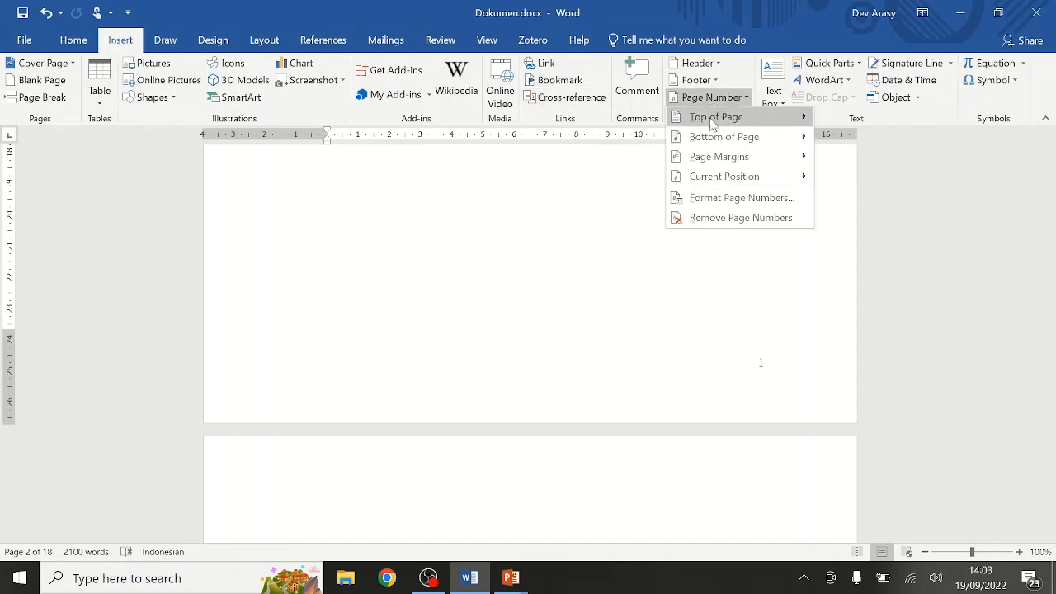
{"action": "left_click", "coordinate": [731, 202]}
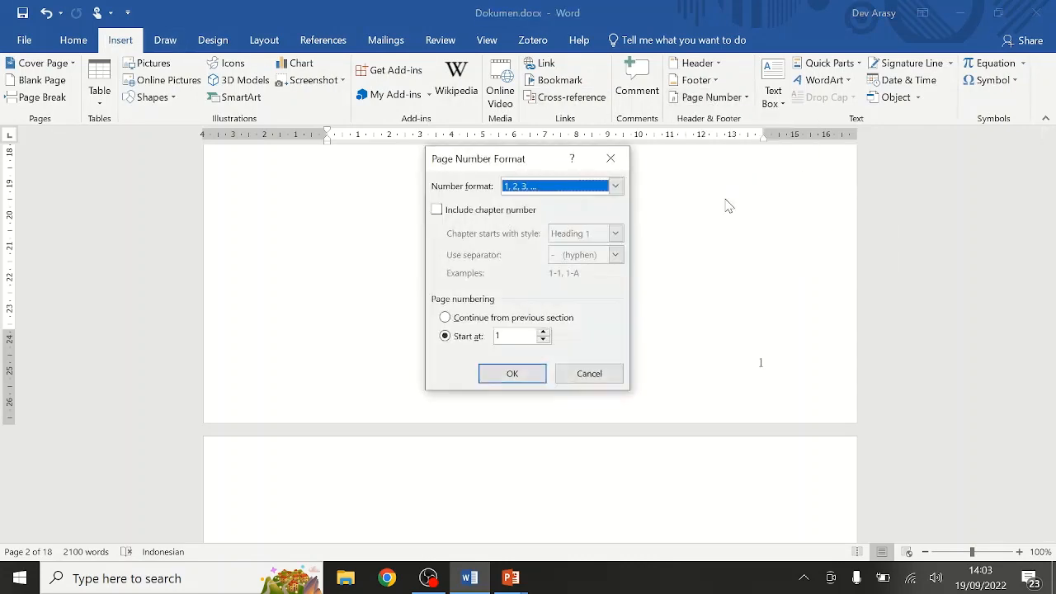
{"action": "left_click", "coordinate": [530, 188]}
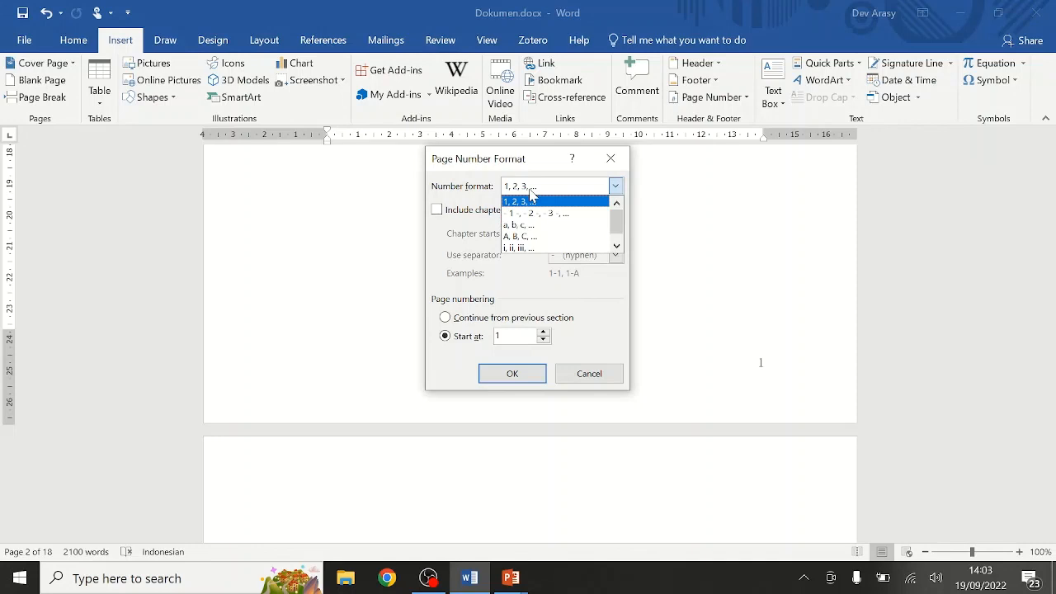
{"action": "left_click", "coordinate": [521, 247]}
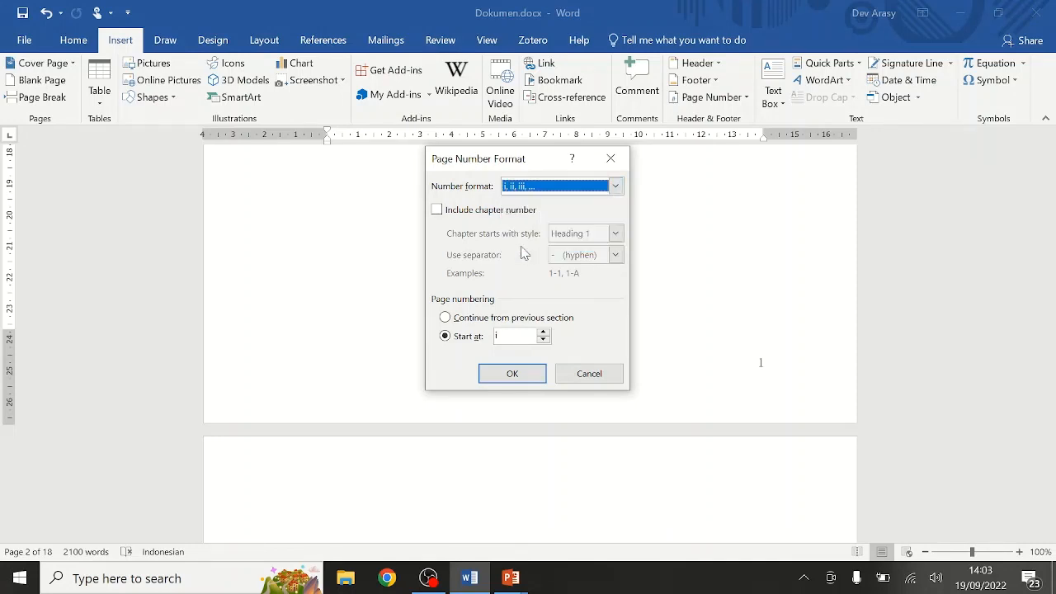
{"action": "left_click", "coordinate": [513, 374]}
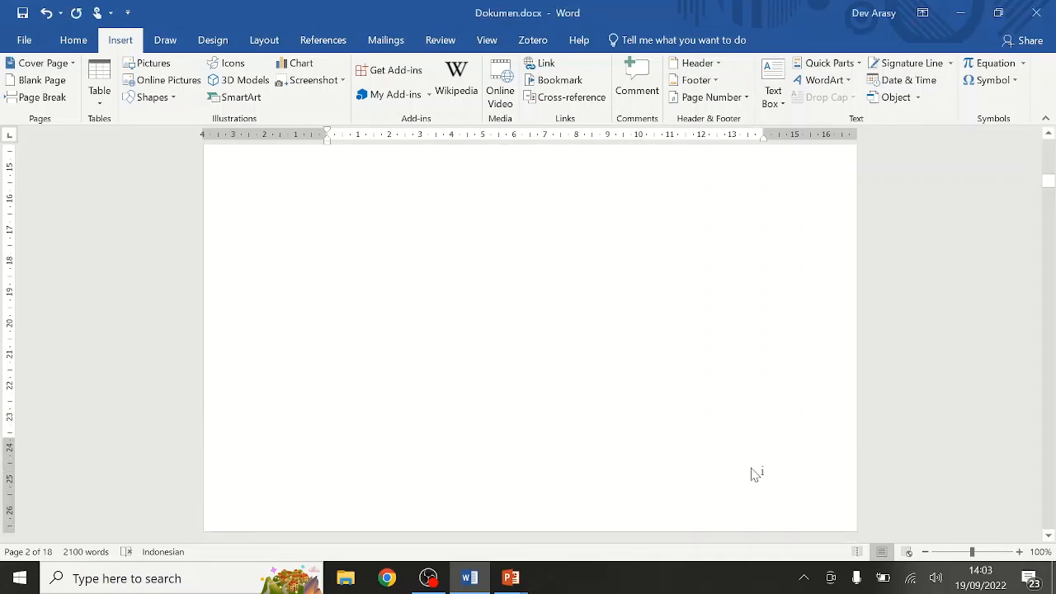
Insert a Next Page section break on the DAFTAR ISI page, just before BAB I PENDAHULUAN
{"action": "scroll", "coordinate": [758, 473], "scroll_direction": "down", "scroll_amount": 4}
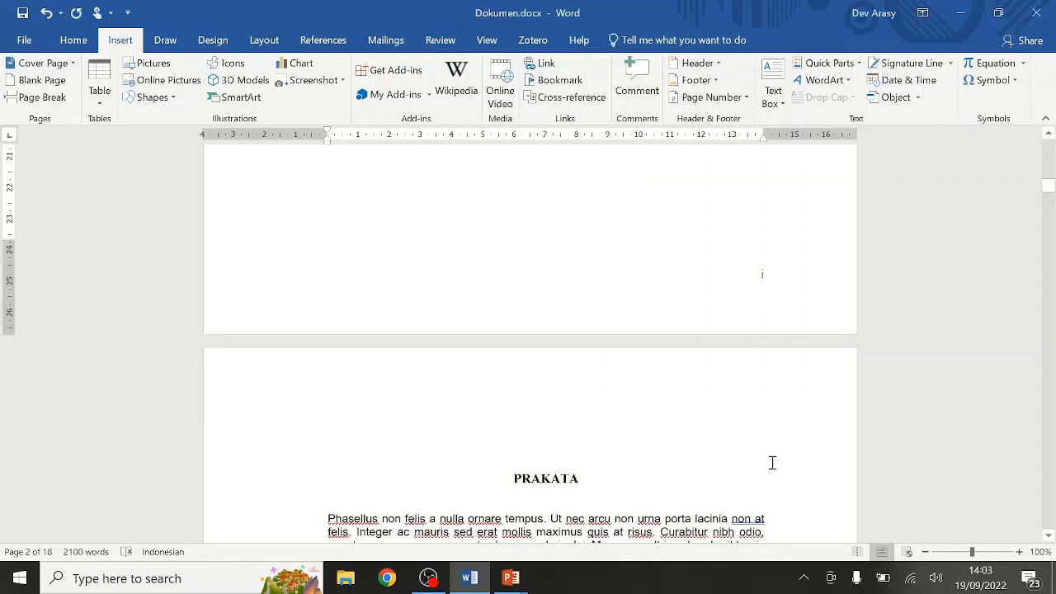
{"action": "left_click_drag", "start_coordinate": [1048, 188], "coordinate": [1053, 257]}
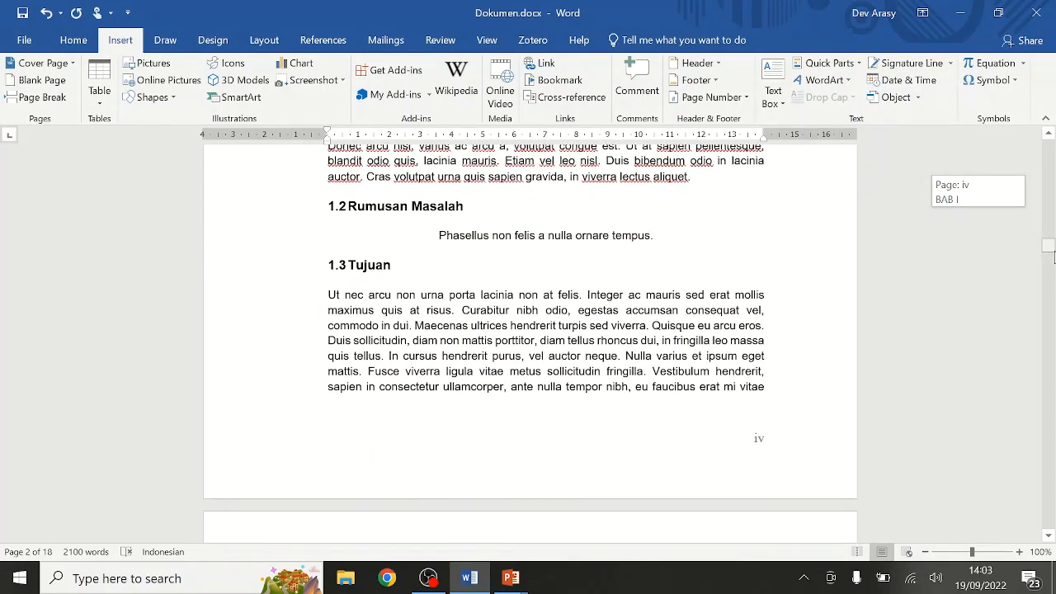
{"action": "left_click_drag", "start_coordinate": [1053, 258], "coordinate": [1054, 237]}
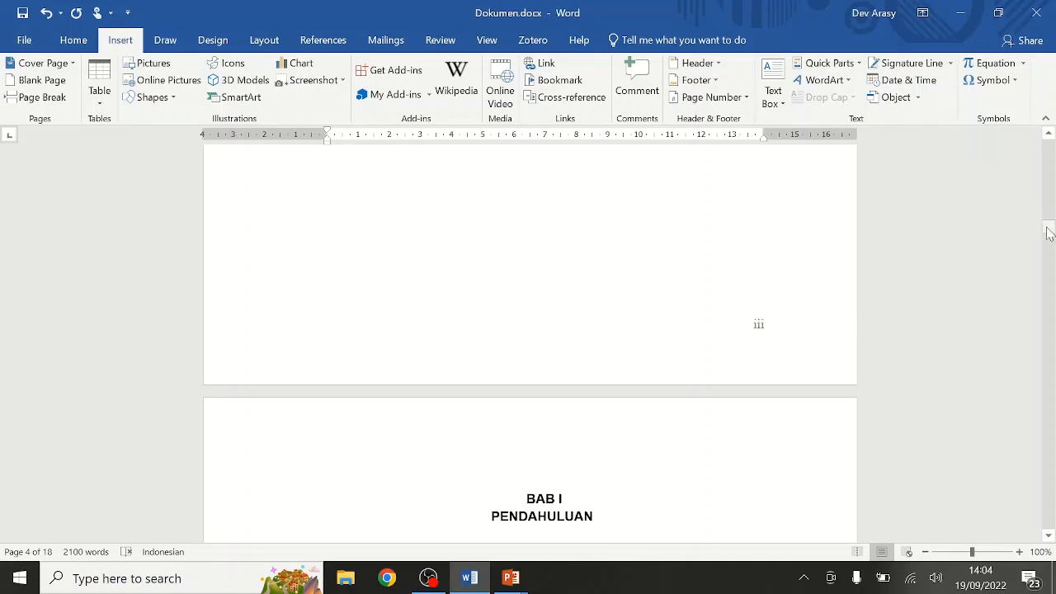
{"action": "mouse_move", "coordinate": [1047, 229]}
{"action": "left_mouse_down"}
{"action": "mouse_move", "coordinate": [1048, 254]}
{"action": "mouse_move", "coordinate": [1050, 235]}
{"action": "left_mouse_up"}
{"action": "scroll", "coordinate": [711, 278], "scroll_direction": "up", "scroll_amount": 2}
{"action": "left_click", "coordinate": [693, 285]}
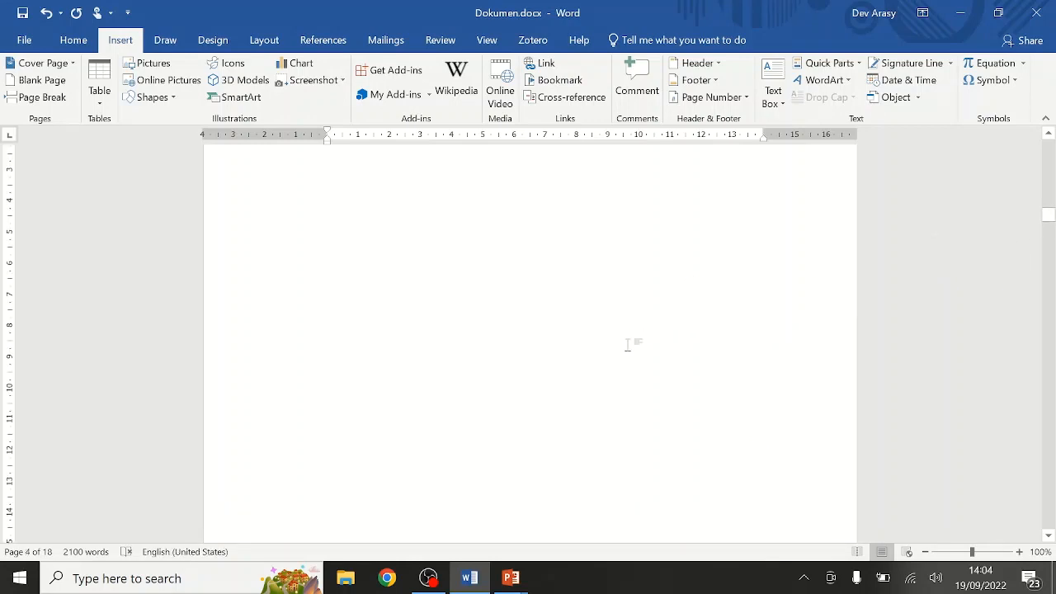
{"action": "scroll", "coordinate": [622, 352], "scroll_direction": "up", "scroll_amount": 4}
{"action": "scroll", "coordinate": [615, 351], "scroll_direction": "down", "scroll_amount": 5}
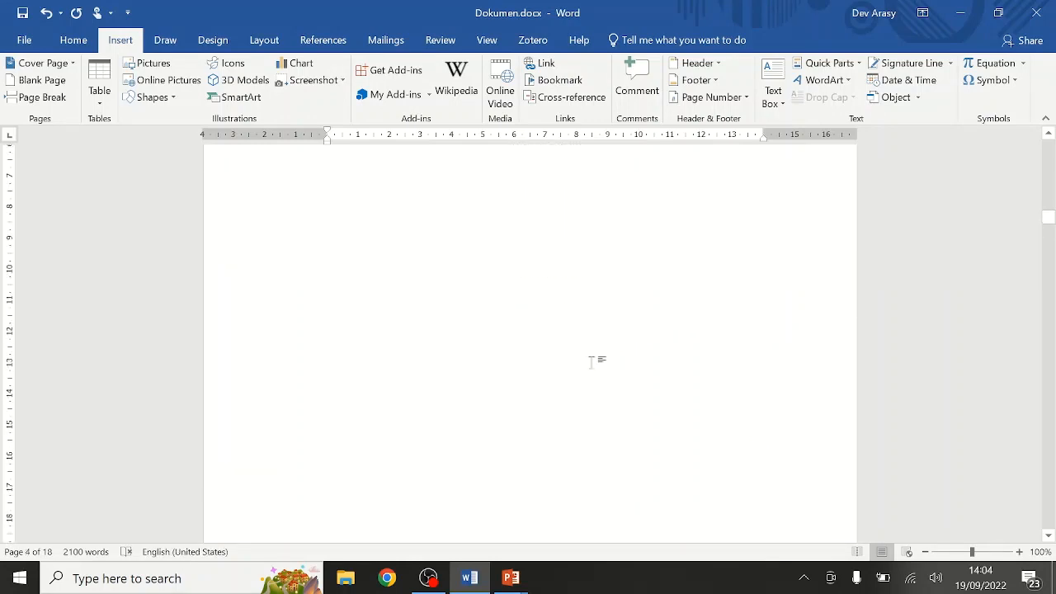
{"action": "scroll", "coordinate": [590, 363], "scroll_direction": "down", "scroll_amount": 5}
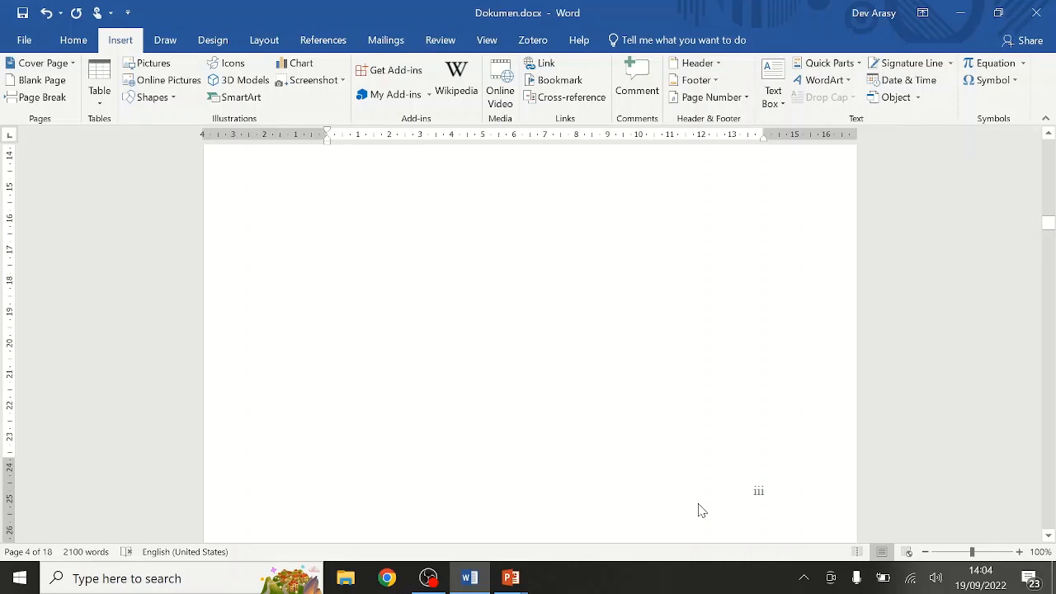
{"action": "left_click", "coordinate": [261, 41]}
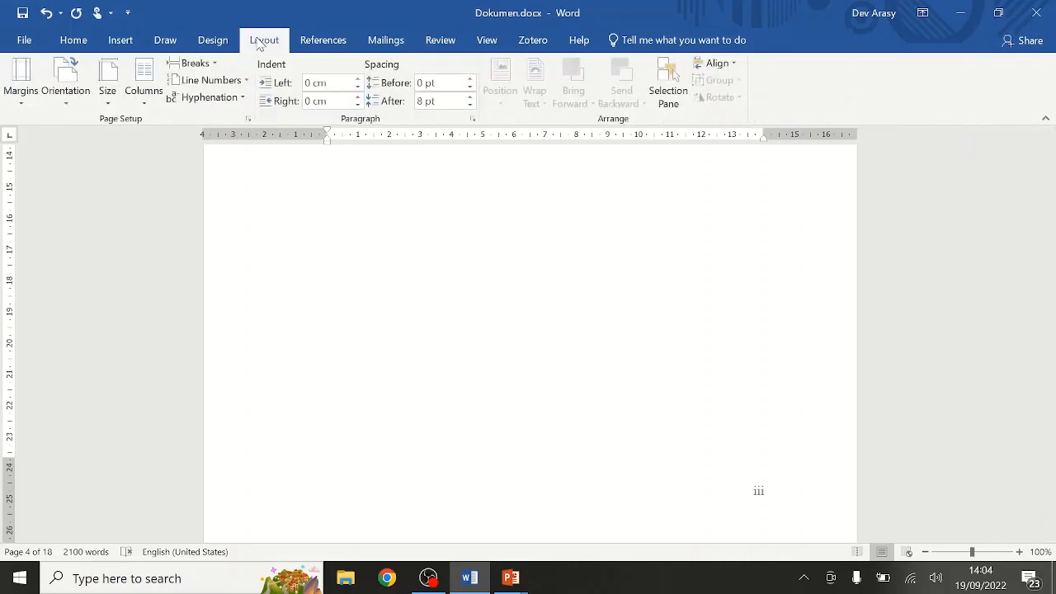
{"action": "left_click", "coordinate": [197, 66]}
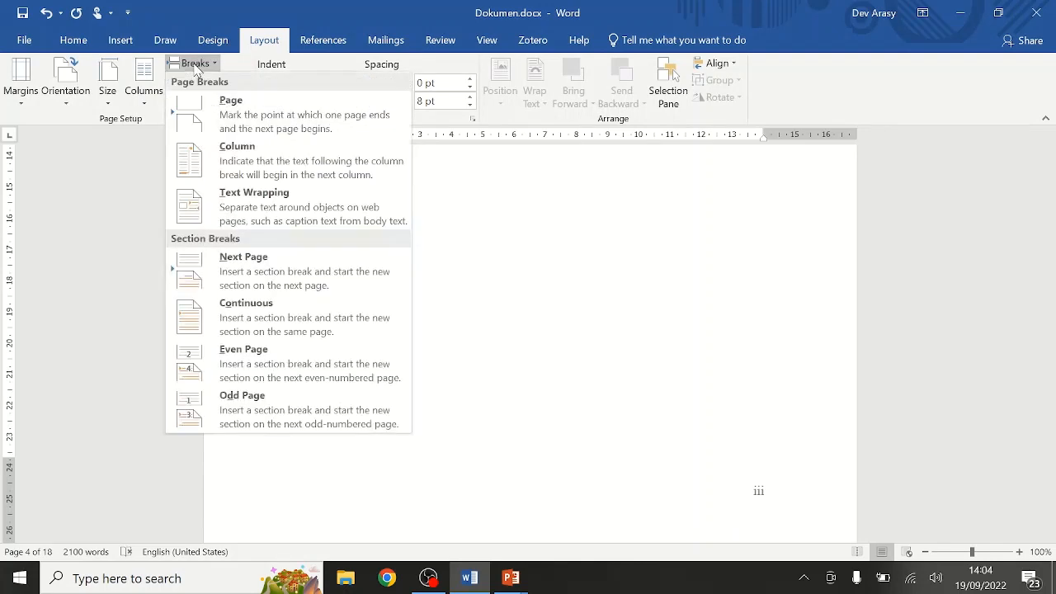
{"action": "left_click", "coordinate": [260, 282]}
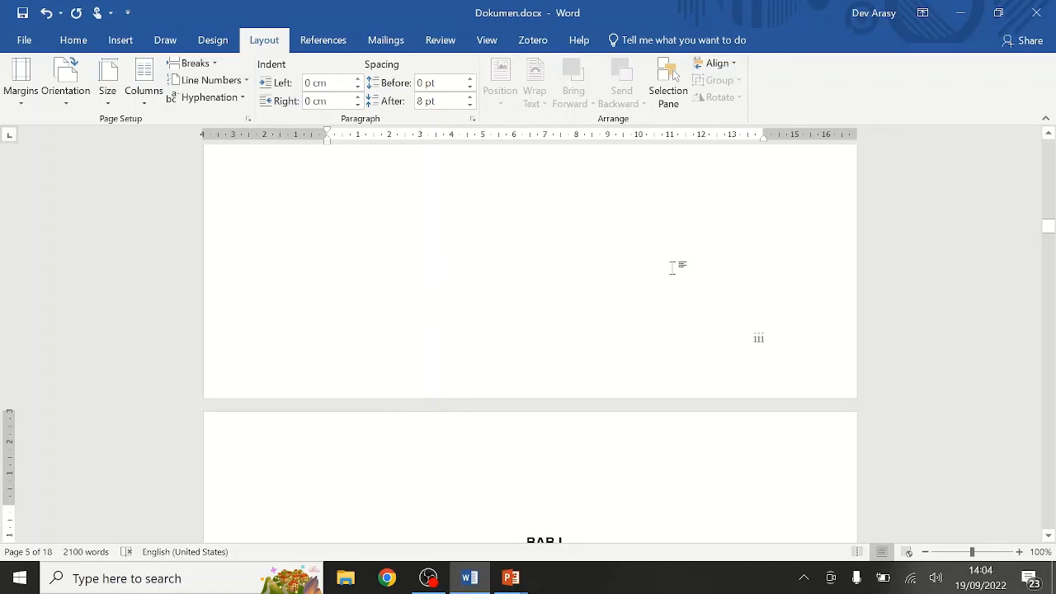
Check the header and footer section labels around the start of BAB I and return to the body text
{"action": "double_click", "coordinate": [515, 451]}
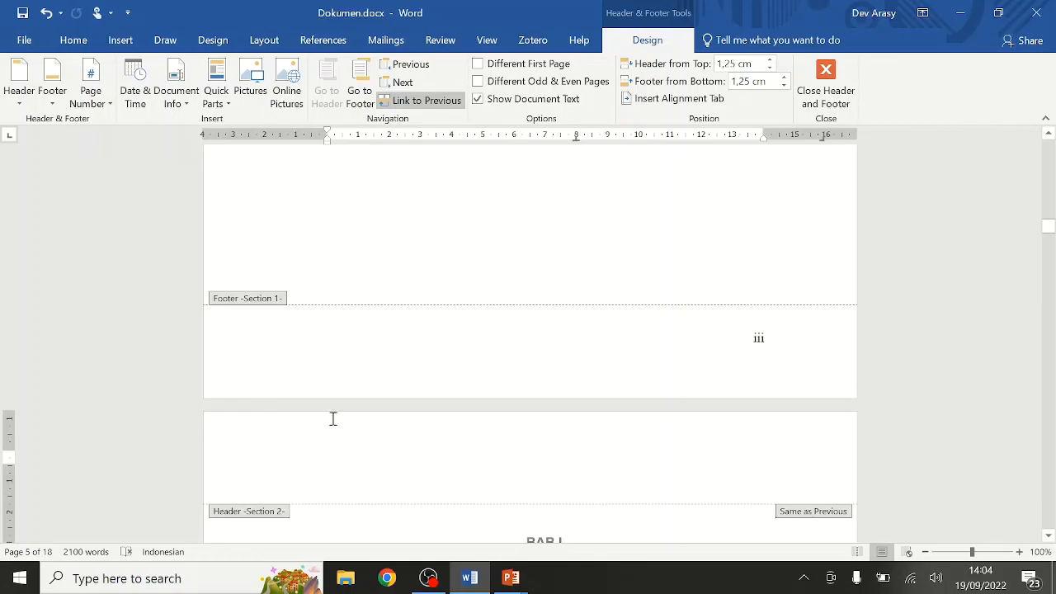
{"action": "scroll", "coordinate": [399, 411], "scroll_direction": "down", "scroll_amount": 7}
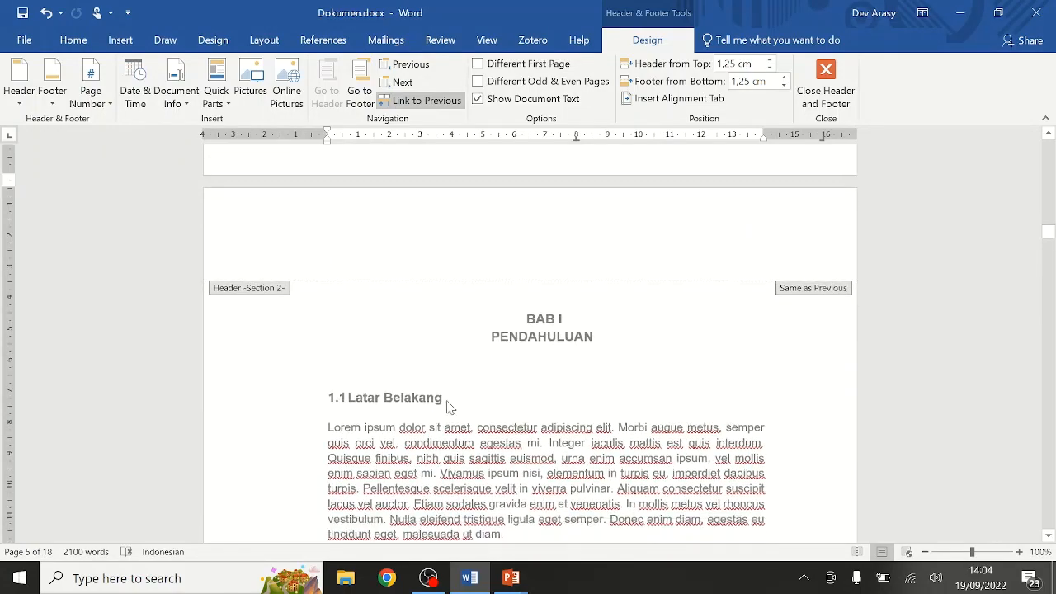
{"action": "double_click", "coordinate": [709, 370]}
Insert bottom-of-page numbers in the BAB I section using the Plain Number 3 format
{"action": "scroll", "coordinate": [801, 361], "scroll_direction": "down", "scroll_amount": 11}
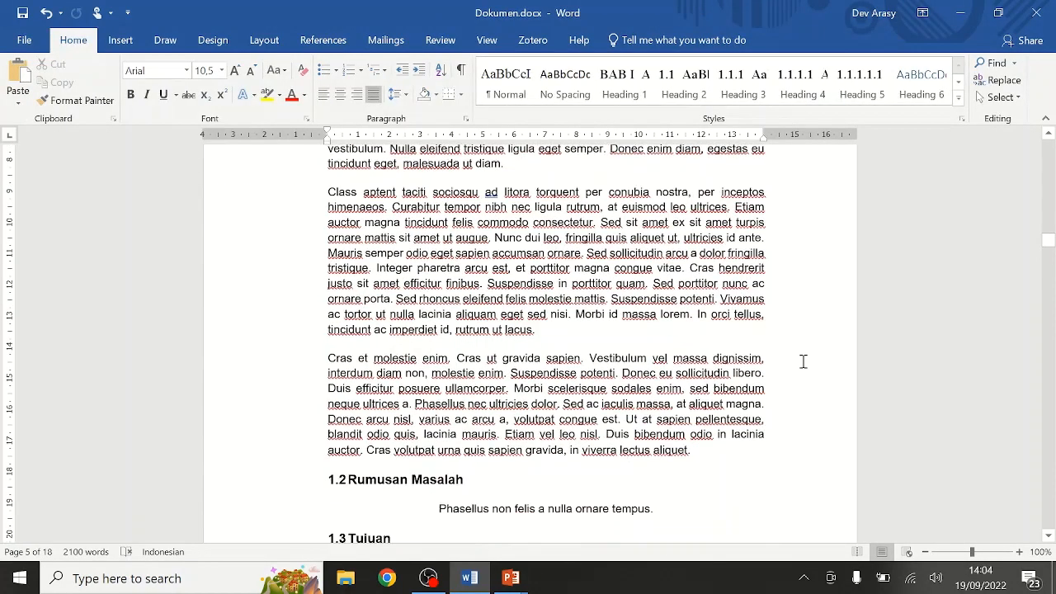
{"action": "scroll", "coordinate": [744, 429], "scroll_direction": "down", "scroll_amount": 4}
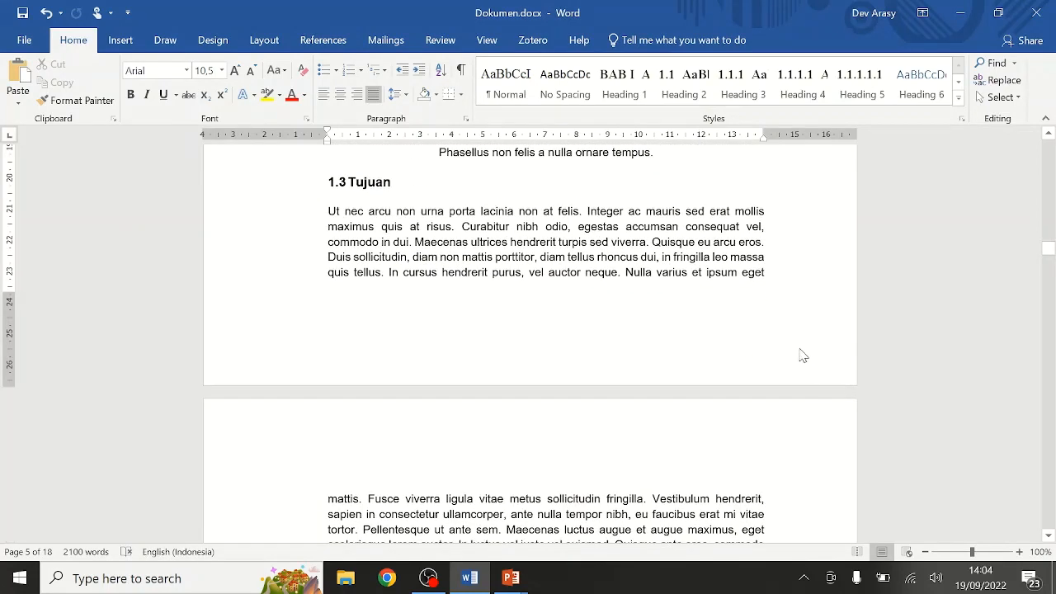
{"action": "scroll", "coordinate": [656, 338], "scroll_direction": "up", "scroll_amount": 1}
{"action": "scroll", "coordinate": [655, 335], "scroll_direction": "up", "scroll_amount": 5}
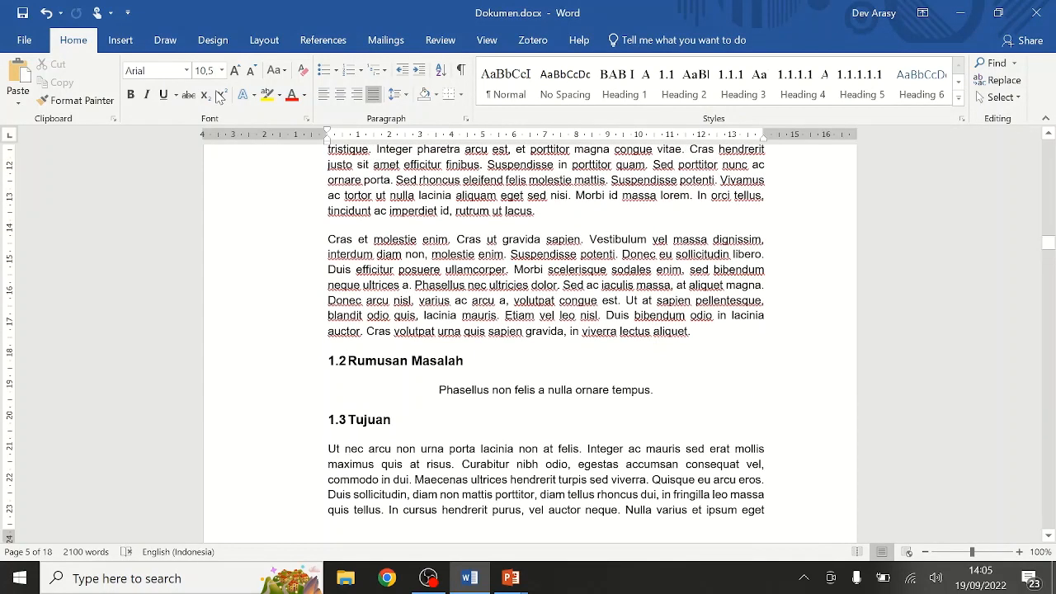
{"action": "left_click", "coordinate": [120, 39]}
{"action": "left_click", "coordinate": [714, 97]}
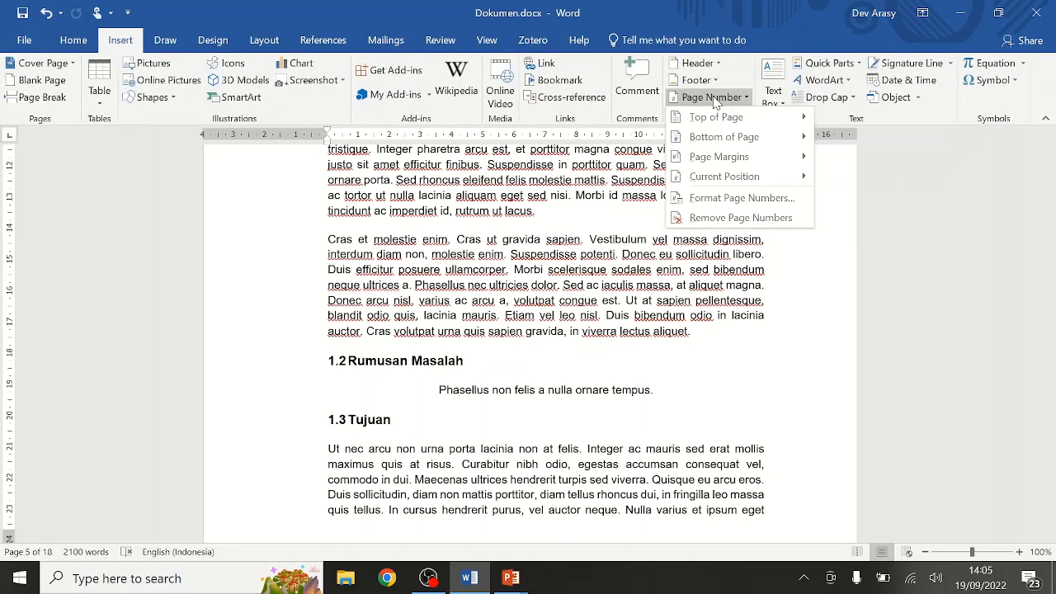
{"action": "mouse_move", "coordinate": [724, 137]}
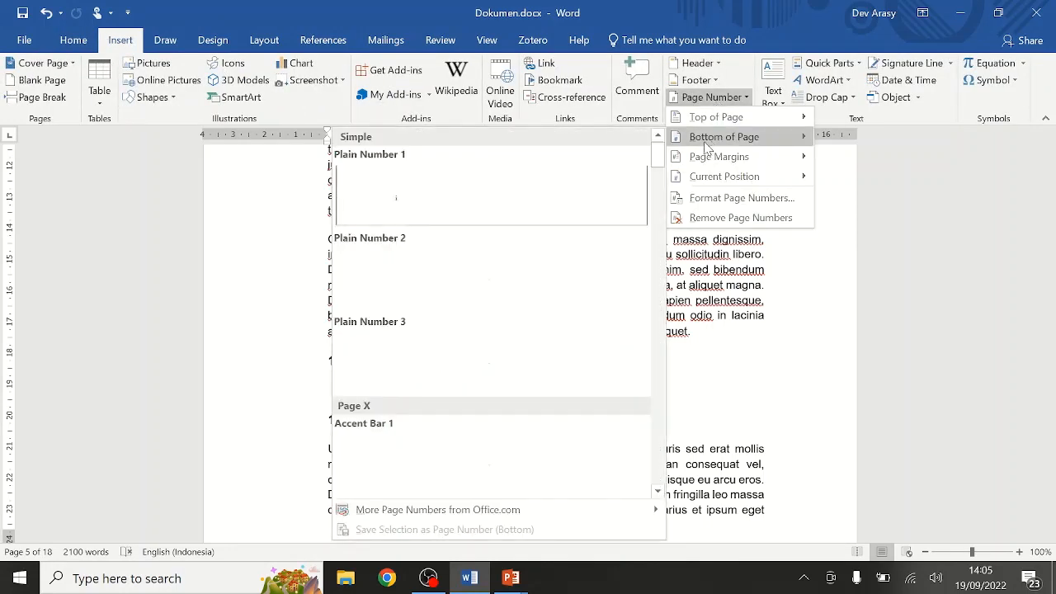
{"action": "left_click", "coordinate": [448, 356]}
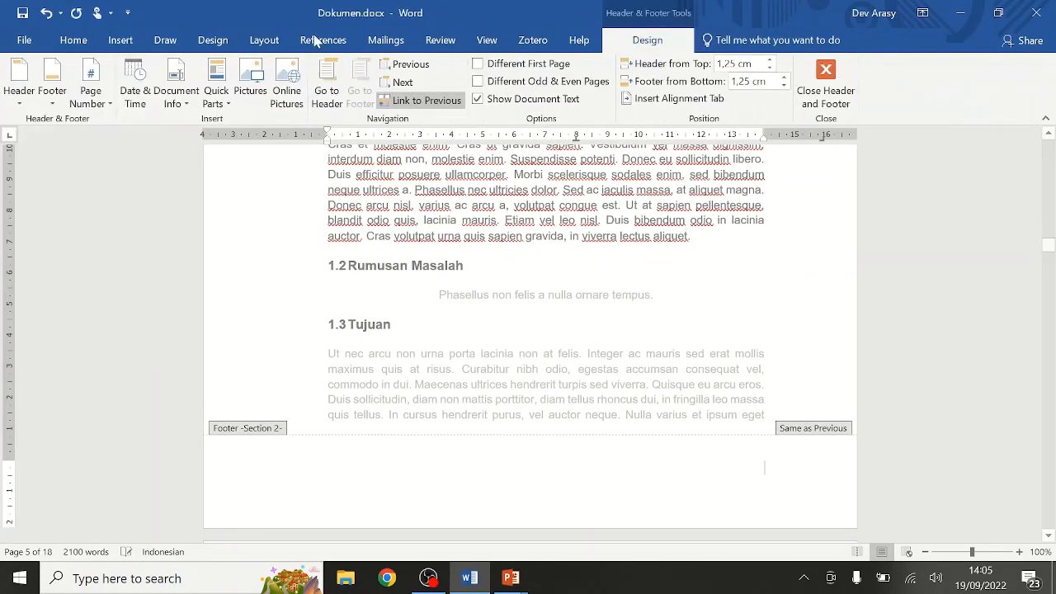
Set the BAB I section's page numbers to the 1, 2, 3 format starting at 1, and close footer editing
{"action": "left_click", "coordinate": [94, 104]}
{"action": "left_click", "coordinate": [128, 203]}
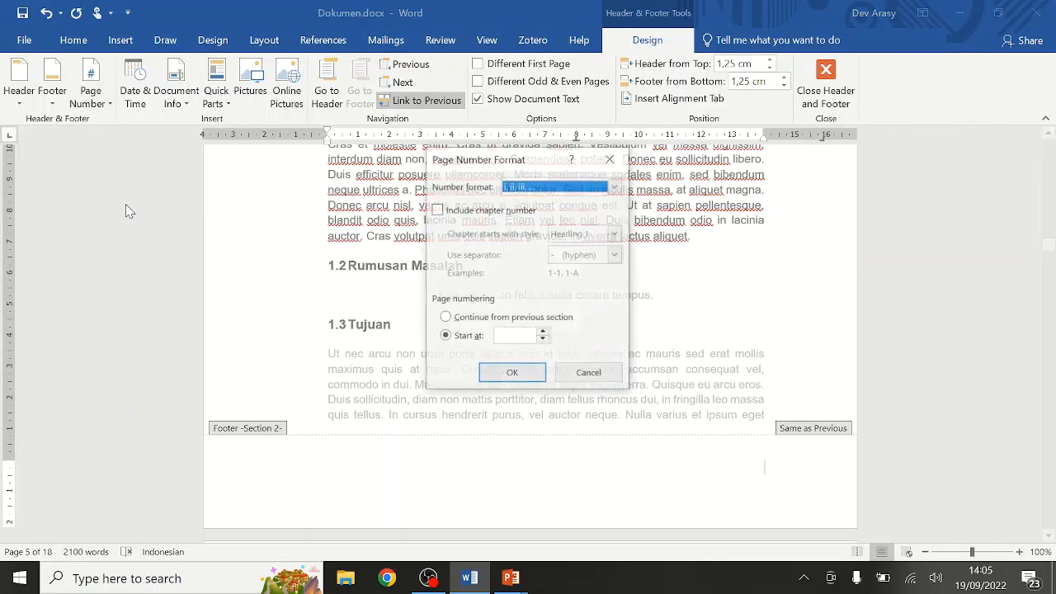
{"action": "left_click", "coordinate": [513, 188]}
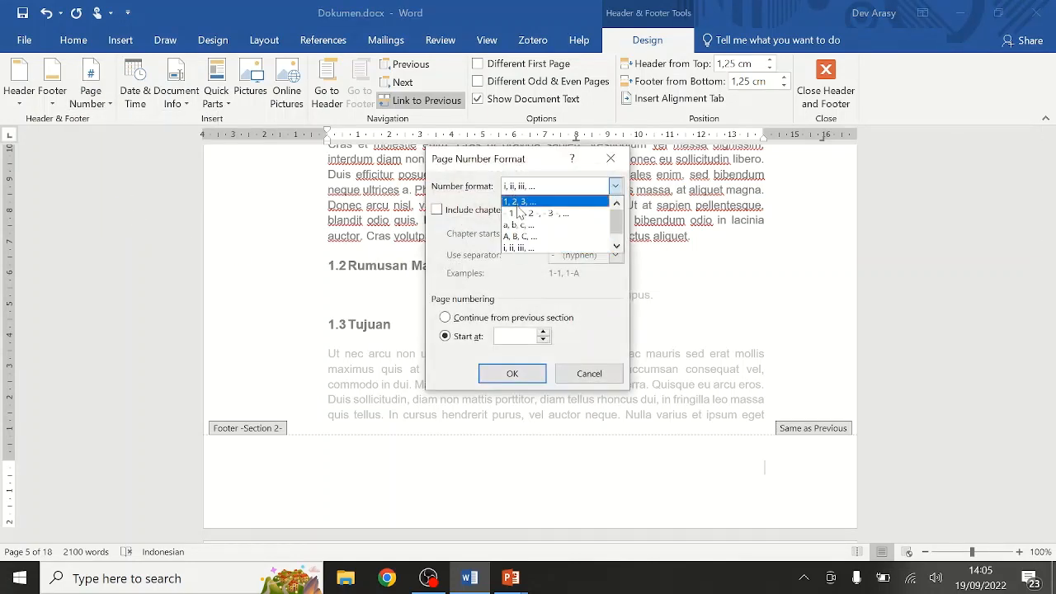
{"action": "left_click", "coordinate": [518, 203]}
{"action": "left_click", "coordinate": [511, 373]}
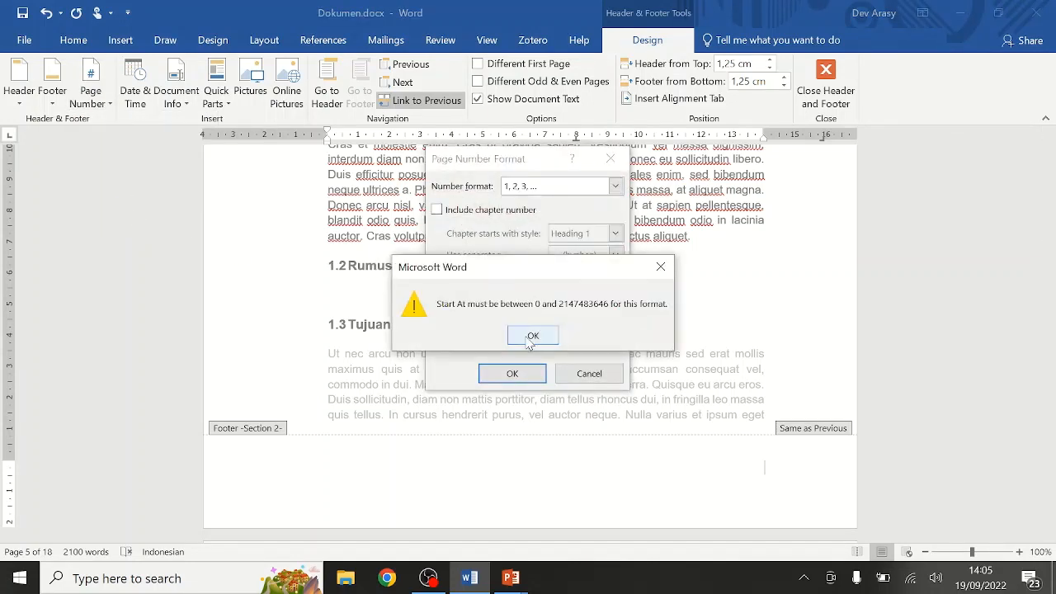
{"action": "left_click", "coordinate": [532, 336]}
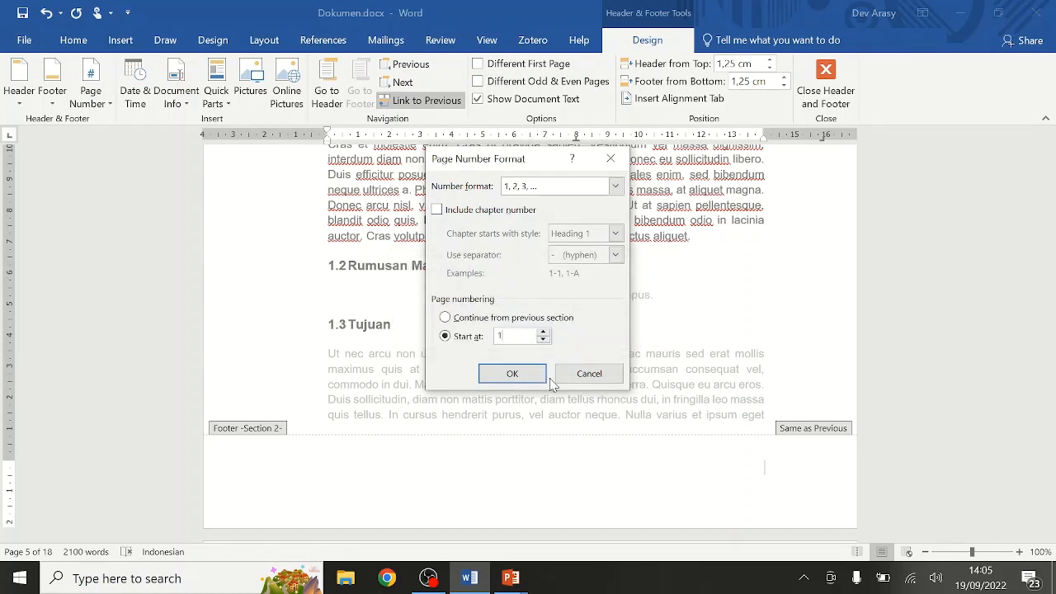
{"action": "left_click", "coordinate": [511, 372]}
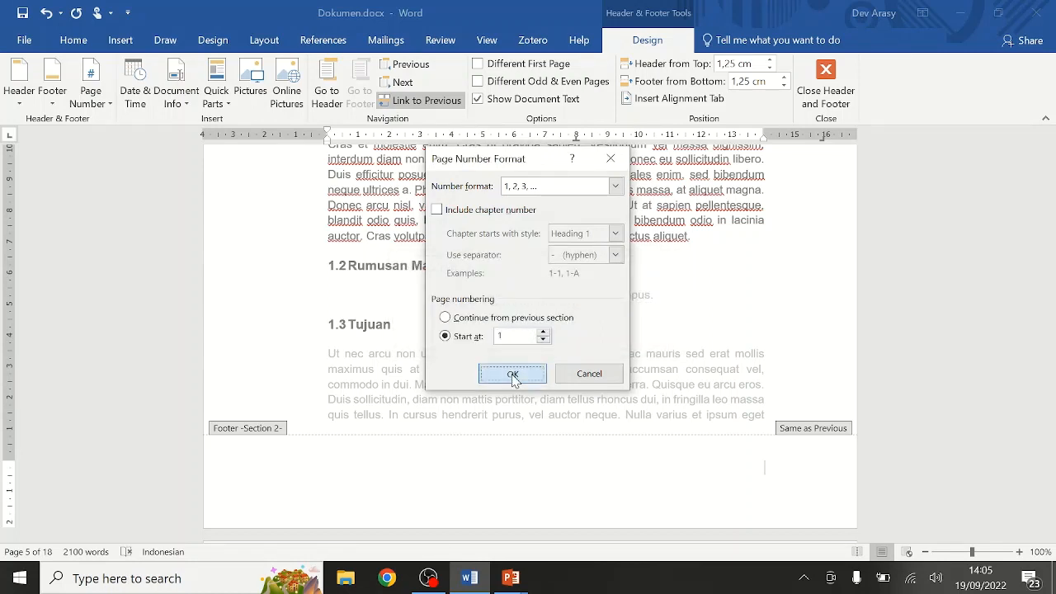
{"action": "double_click", "coordinate": [707, 339]}
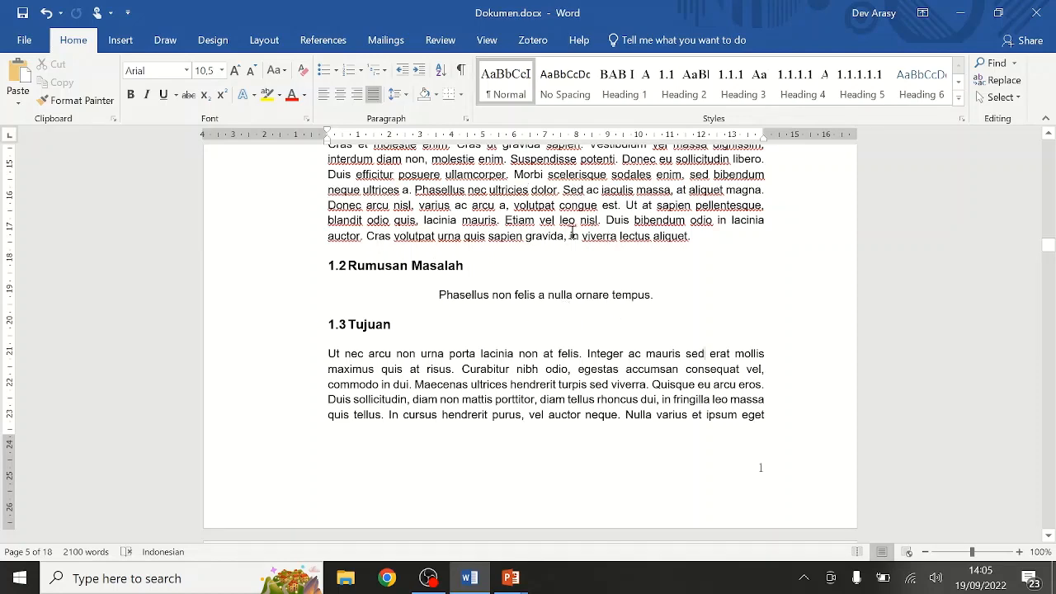
Inspect the footer on the first BAB I page and compare the page numbering on both sides of the section break
{"action": "double_click", "coordinate": [509, 485]}
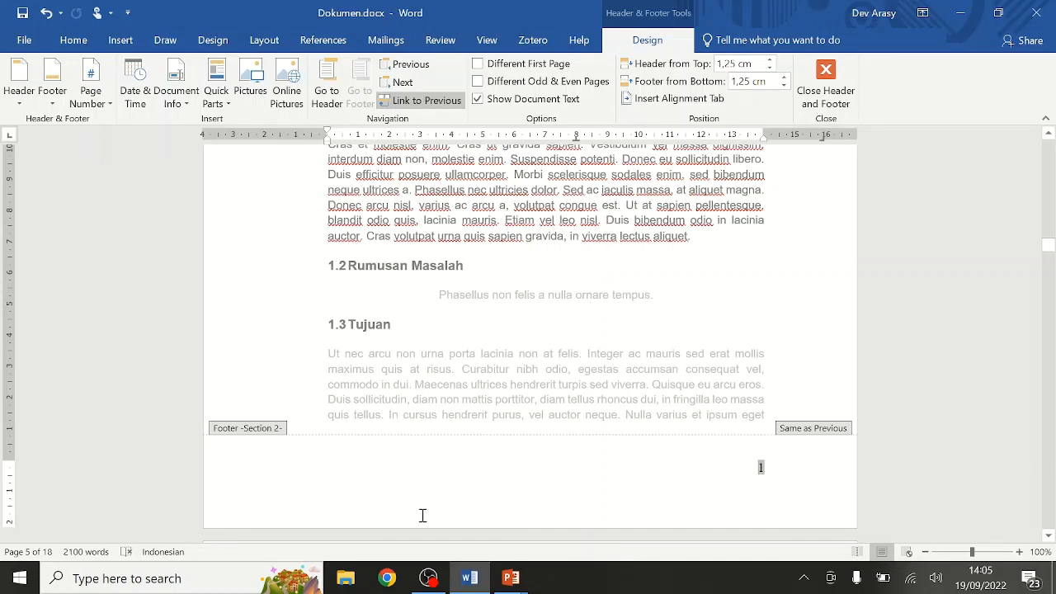
{"action": "double_click", "coordinate": [579, 228]}
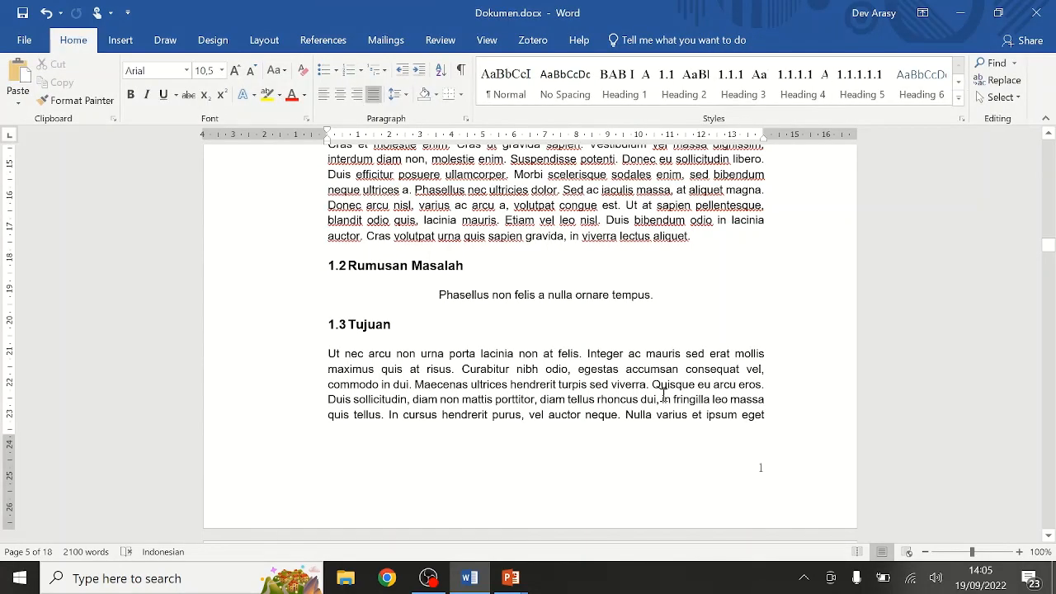
{"action": "scroll", "coordinate": [668, 399], "scroll_direction": "up", "scroll_amount": 8}
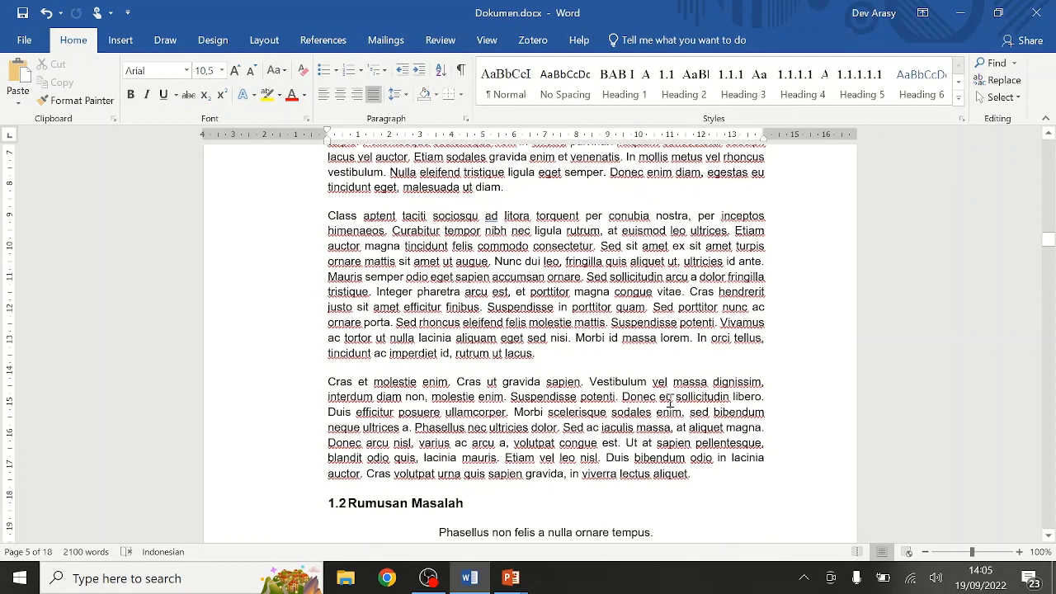
{"action": "scroll", "coordinate": [670, 401], "scroll_direction": "up", "scroll_amount": 4}
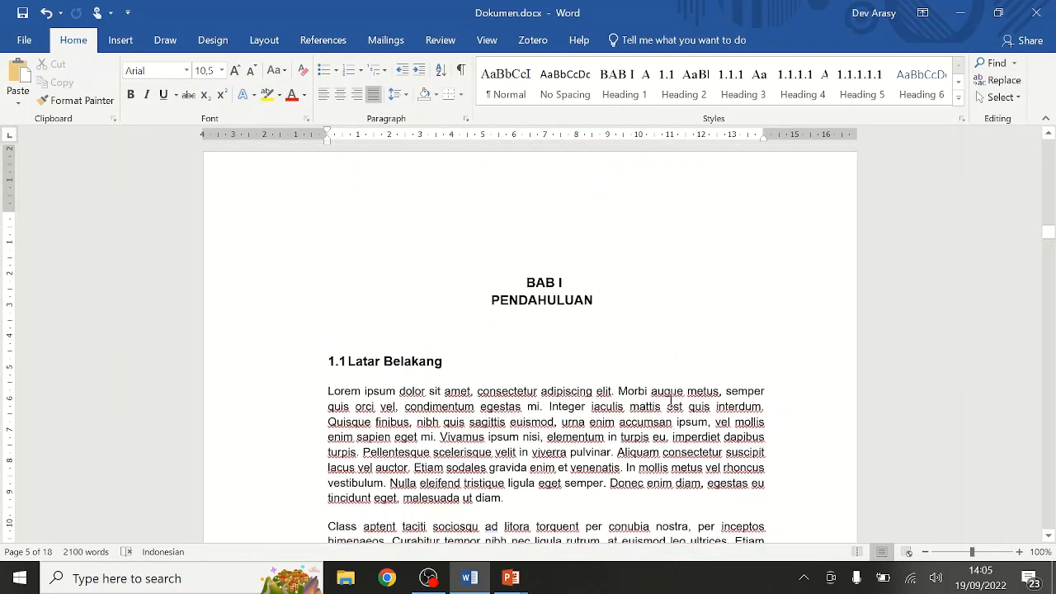
{"action": "scroll", "coordinate": [670, 399], "scroll_direction": "up", "scroll_amount": 5}
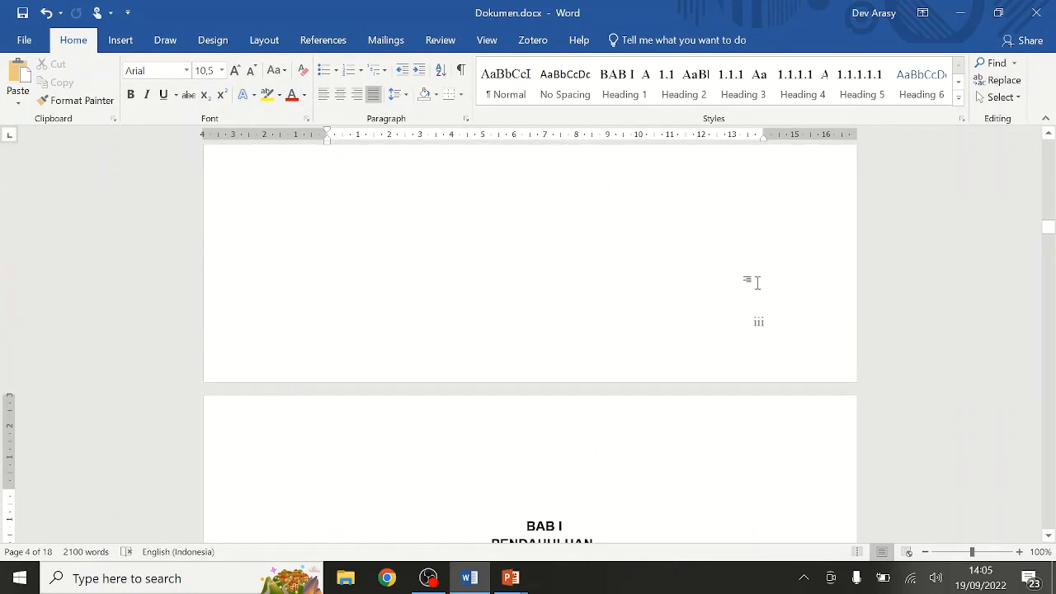
{"action": "scroll", "coordinate": [757, 282], "scroll_direction": "down", "scroll_amount": 11}
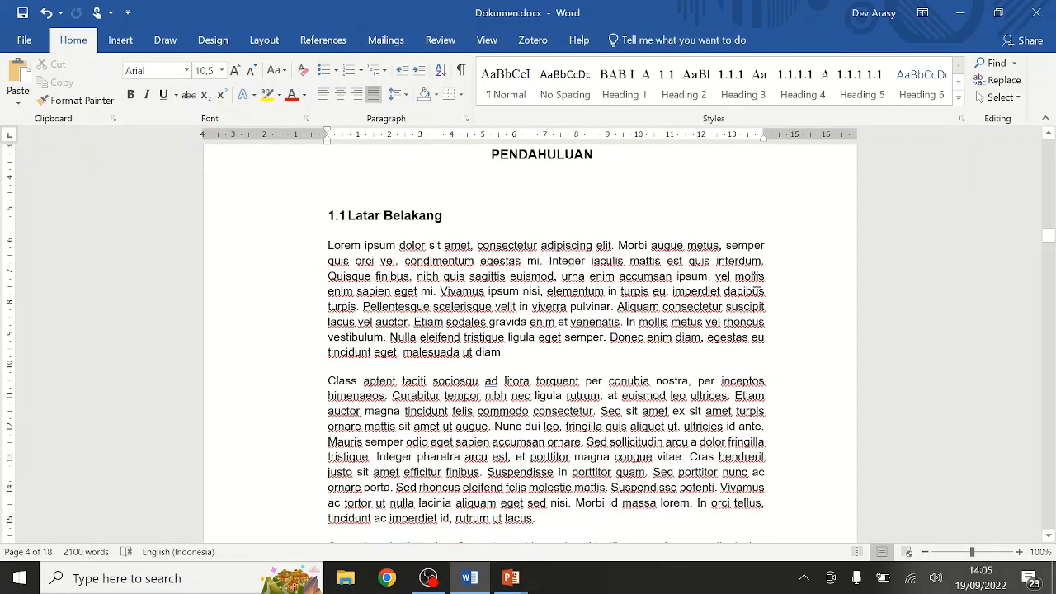
{"action": "scroll", "coordinate": [752, 285], "scroll_direction": "down", "scroll_amount": 8}
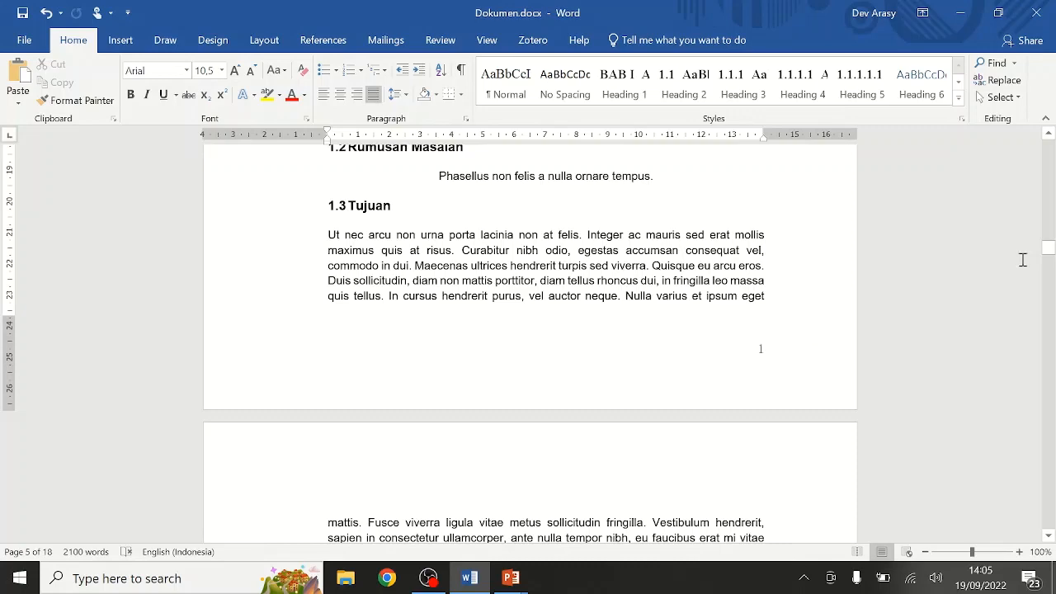
Check which heading styles are applied to the PENDAHULUAN chapter title and the Latar Belakang subheading
{"action": "scroll", "coordinate": [860, 428], "scroll_direction": "up", "scroll_amount": 2}
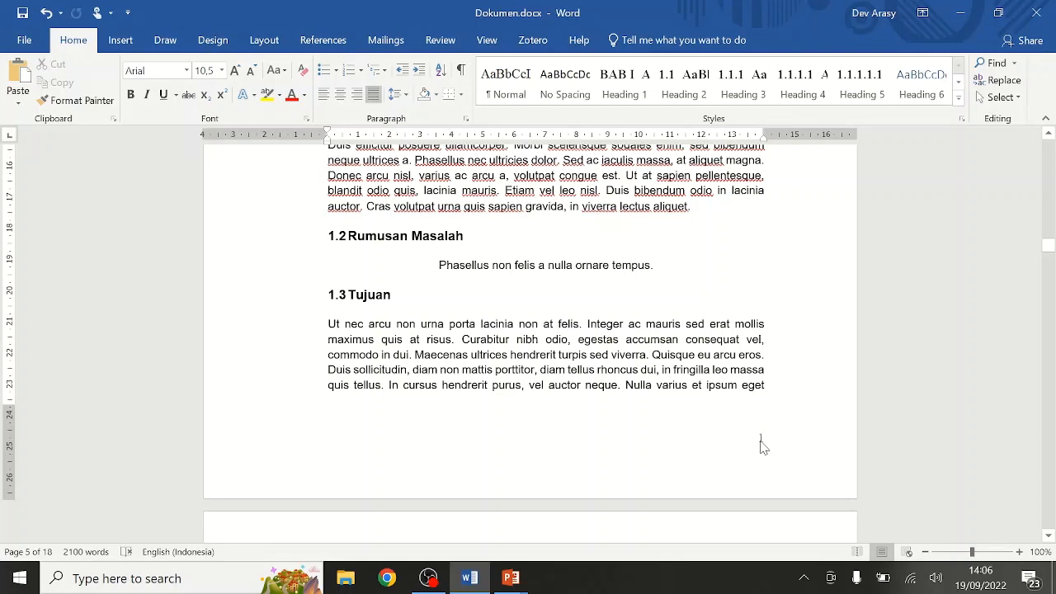
{"action": "scroll", "coordinate": [763, 446], "scroll_direction": "up", "scroll_amount": 10}
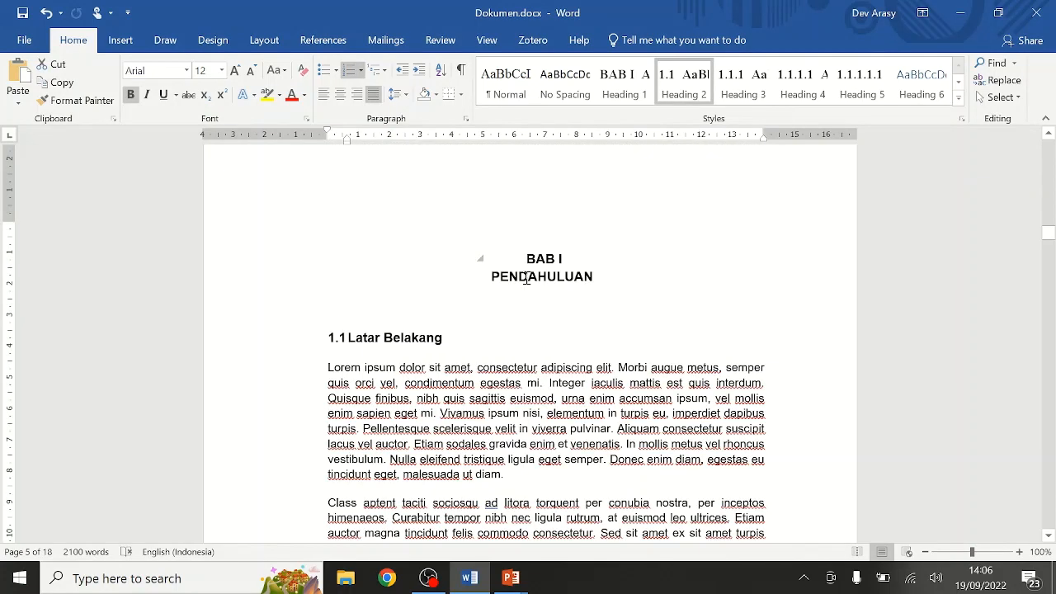
{"action": "left_click", "coordinate": [505, 284]}
{"action": "double_click", "coordinate": [505, 284]}
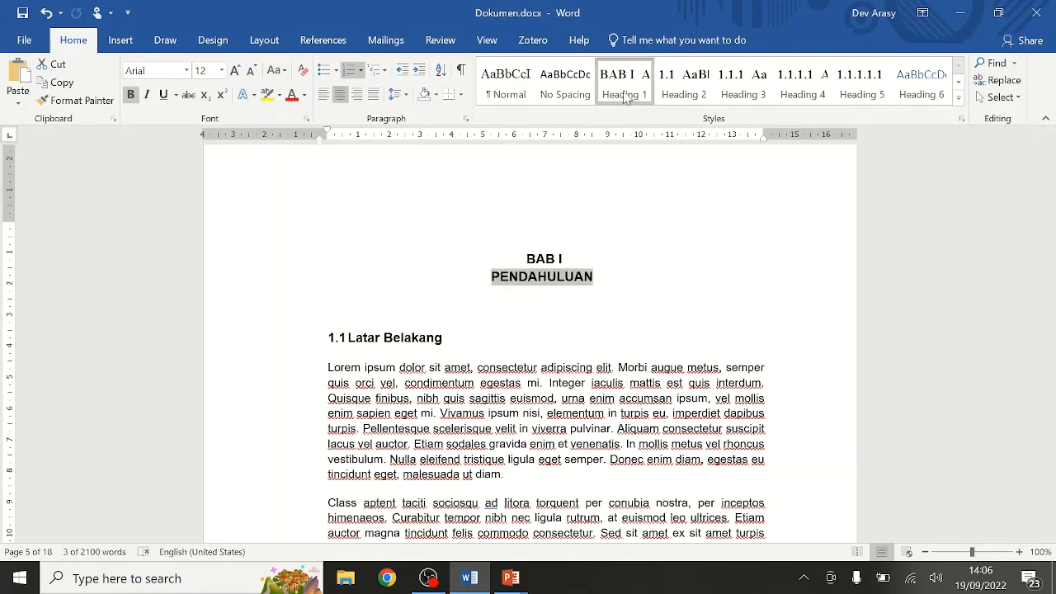
{"action": "left_click_drag", "start_coordinate": [443, 341], "coordinate": [321, 341]}
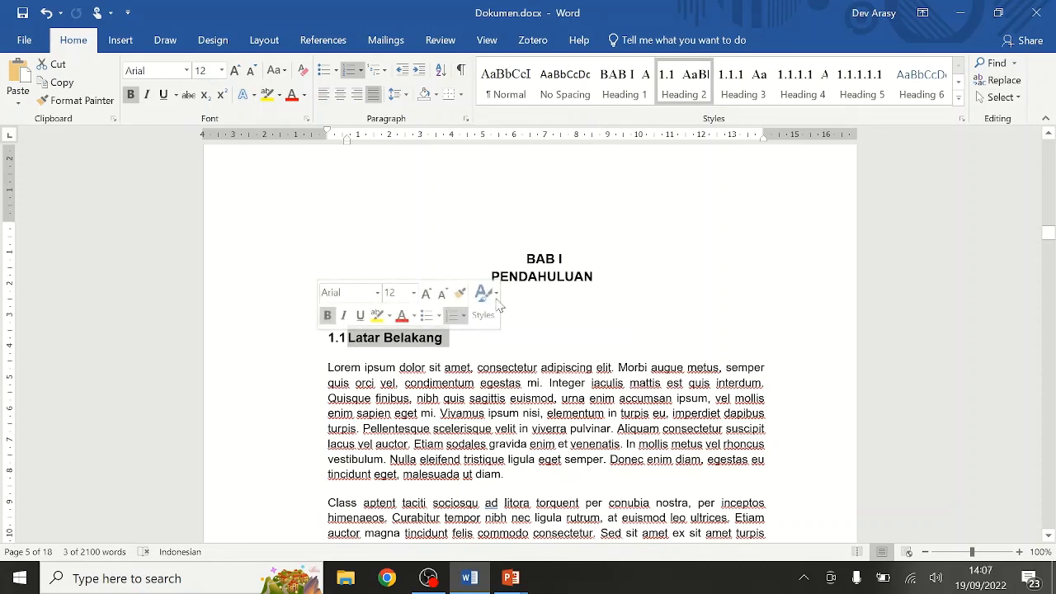
Search the document for the selected text Latar Belakang, view the heading outline, and close the navigation view
{"action": "scroll", "coordinate": [603, 327], "scroll_direction": "down", "scroll_amount": 3}
{"action": "scroll", "coordinate": [603, 328], "scroll_direction": "down", "scroll_amount": 2}
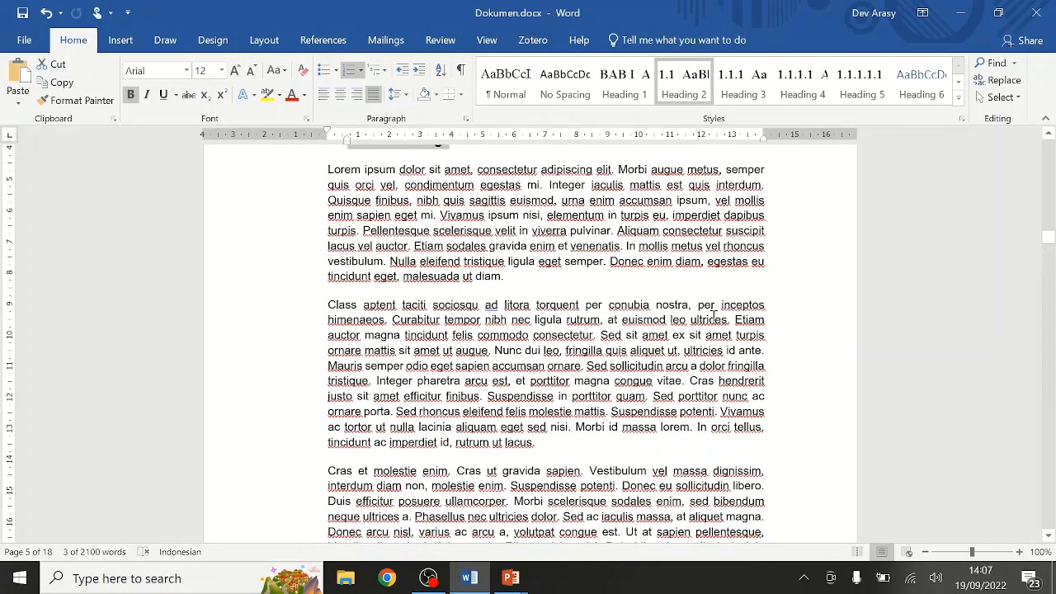
{"action": "scroll", "coordinate": [655, 353], "scroll_direction": "down", "scroll_amount": 7}
{"action": "scroll", "coordinate": [654, 354], "scroll_direction": "down", "scroll_amount": 6}
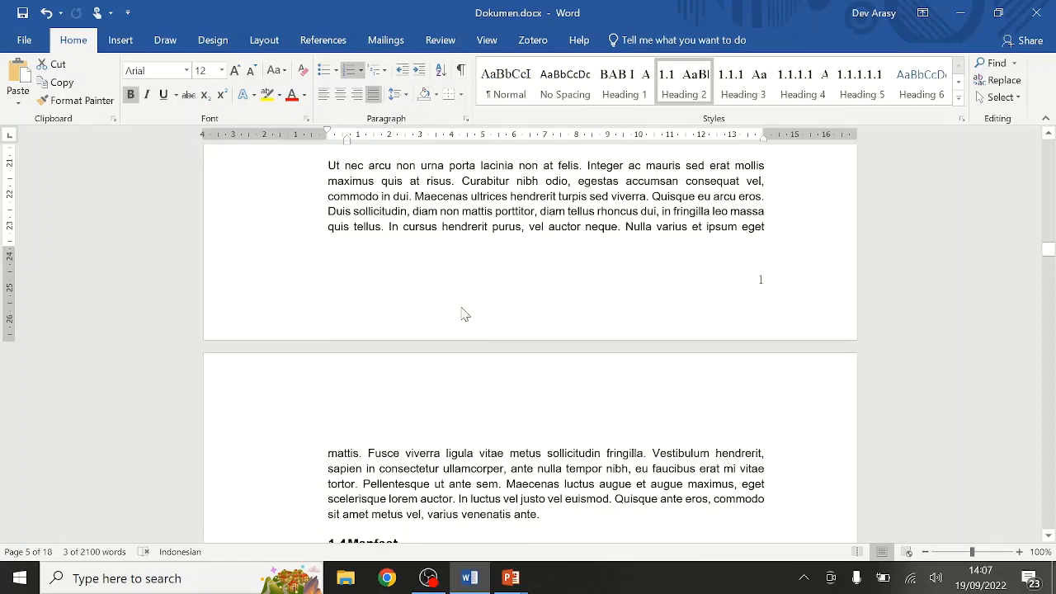
{"action": "key", "text": "ctrl+f"}
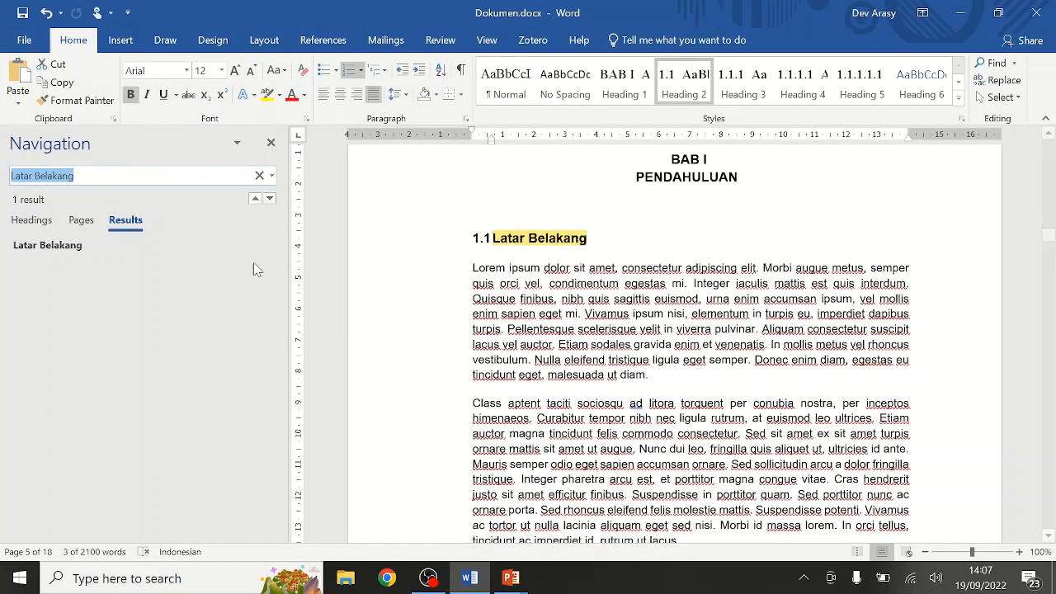
{"action": "left_click", "coordinate": [25, 223]}
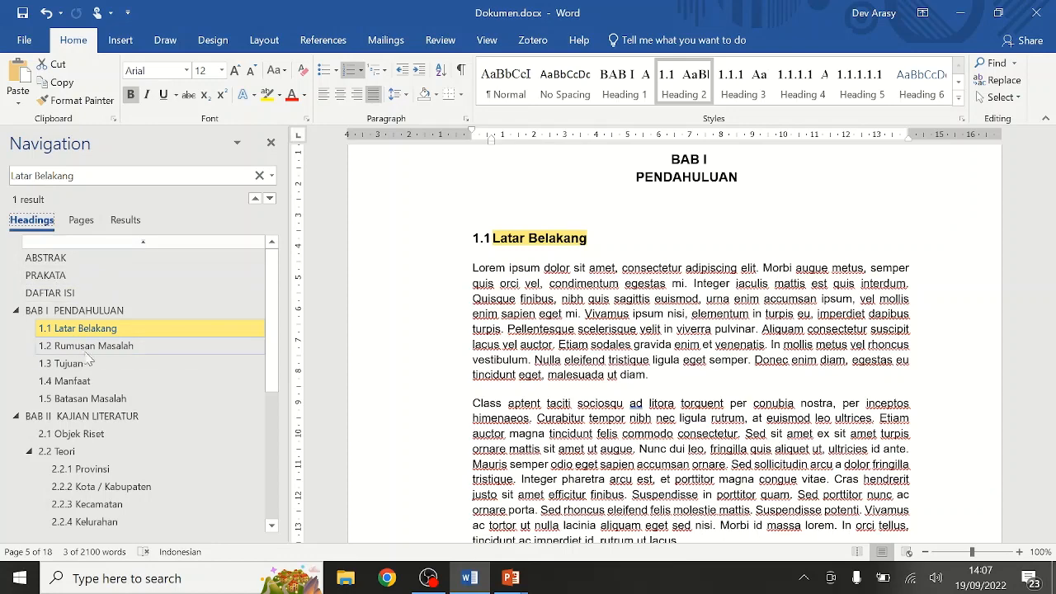
{"action": "left_click", "coordinate": [271, 144]}
{"action": "left_click", "coordinate": [493, 323]}
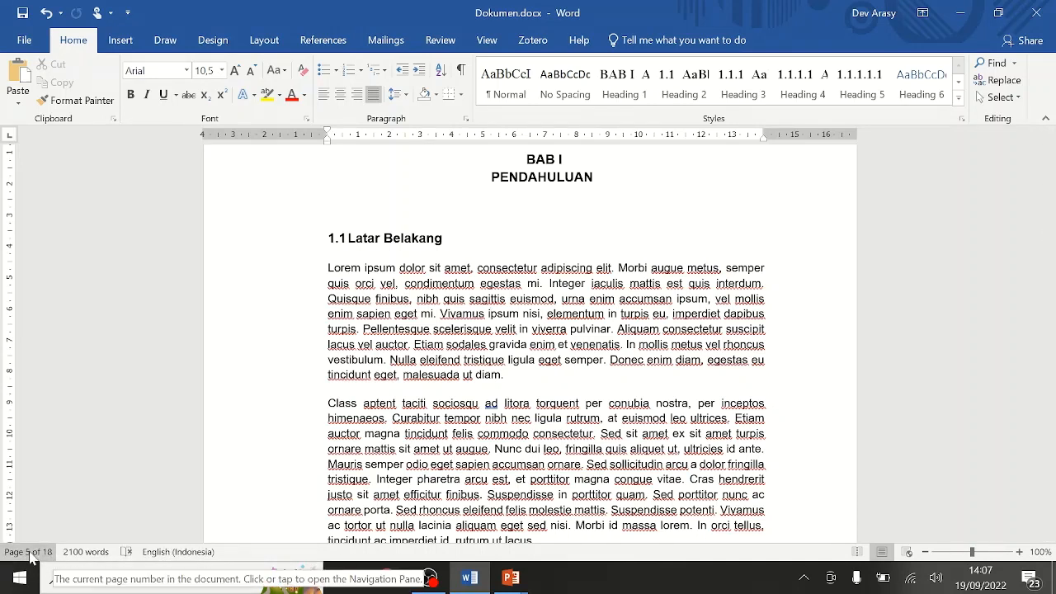
Reopen the heading outline from the page indicator, look through the chapters down to DAFTAR PUSTAKA, and close it
{"action": "left_click", "coordinate": [30, 557]}
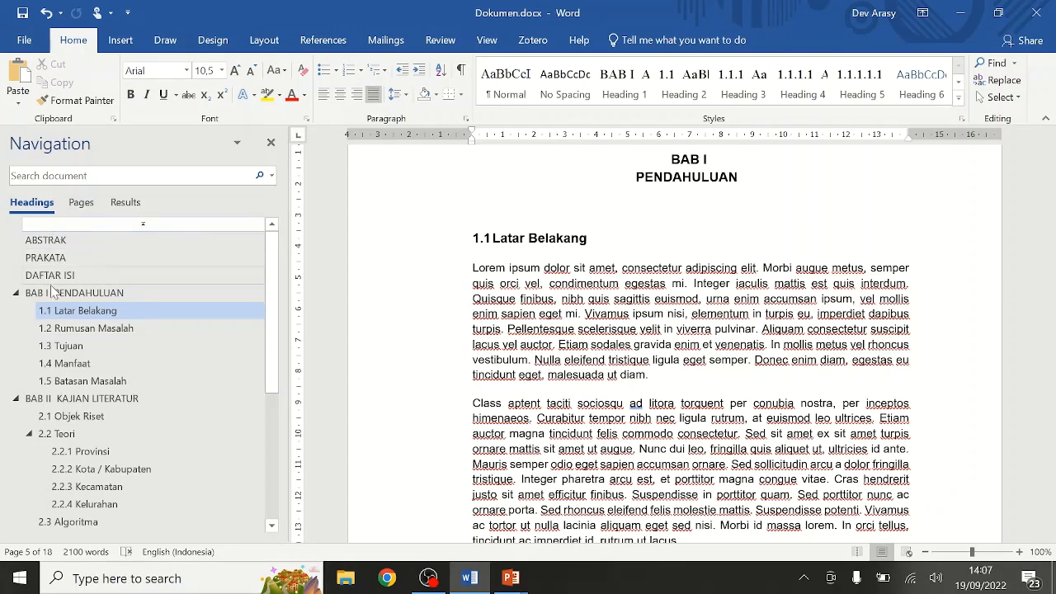
{"action": "scroll", "coordinate": [86, 450], "scroll_direction": "down", "scroll_amount": 1}
{"action": "scroll", "coordinate": [82, 452], "scroll_direction": "down", "scroll_amount": 4}
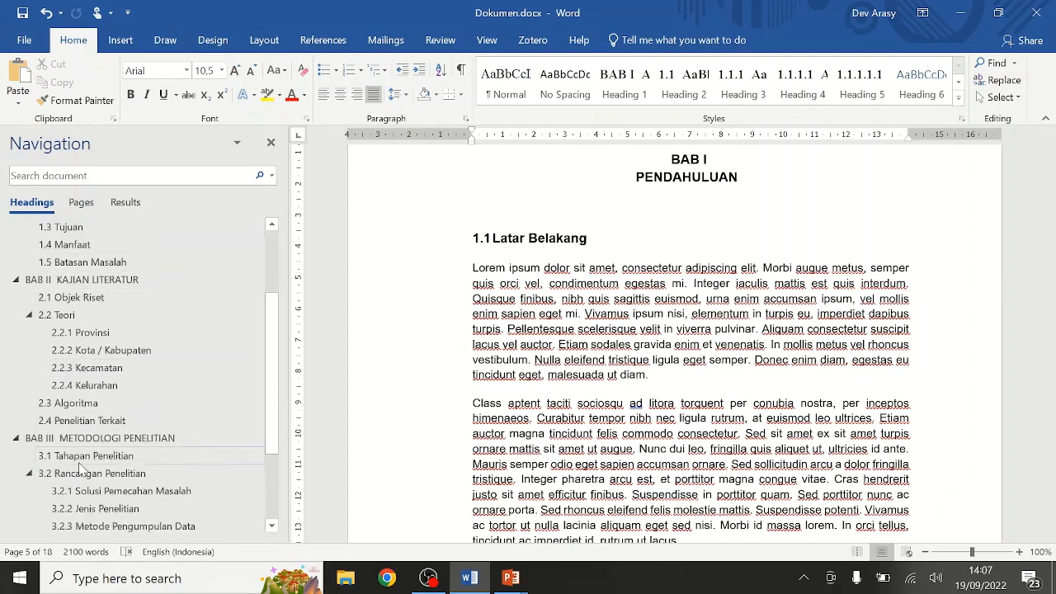
{"action": "scroll", "coordinate": [81, 470], "scroll_direction": "down", "scroll_amount": 1}
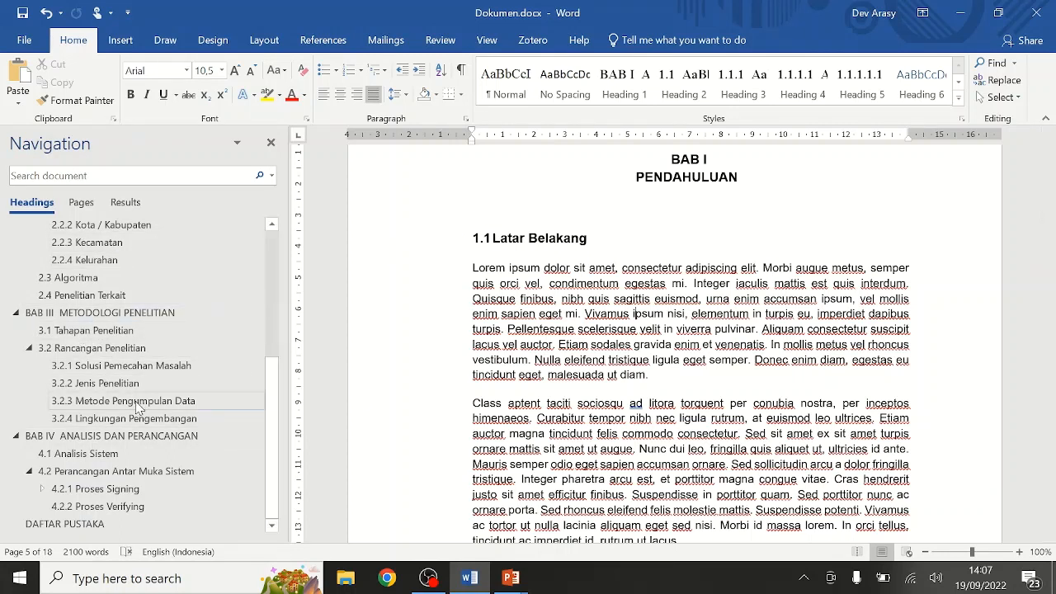
{"action": "scroll", "coordinate": [181, 470], "scroll_direction": "up", "scroll_amount": 2}
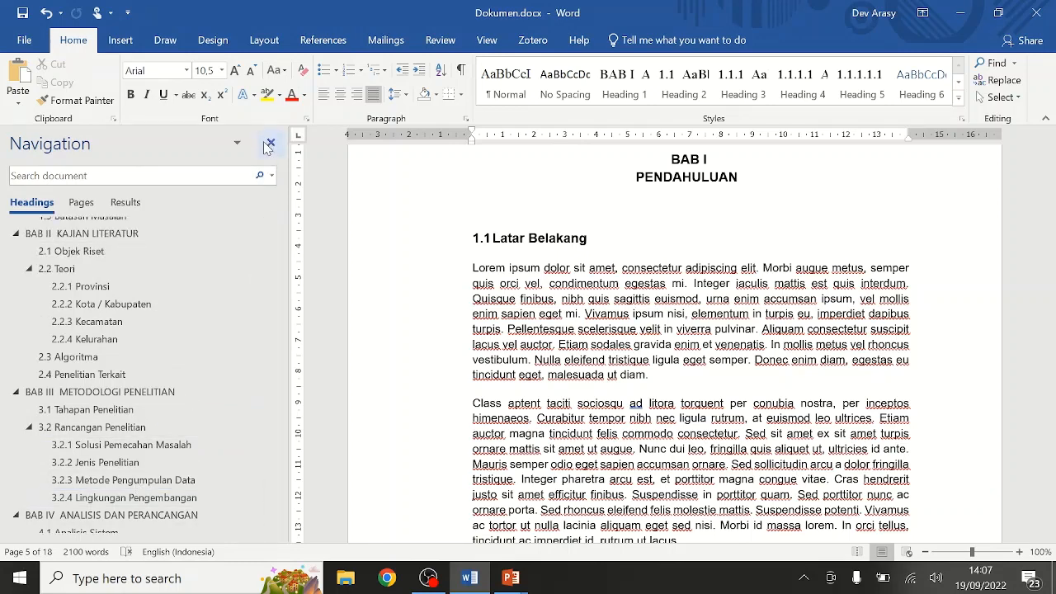
{"action": "scroll", "coordinate": [189, 296], "scroll_direction": "up", "scroll_amount": 4}
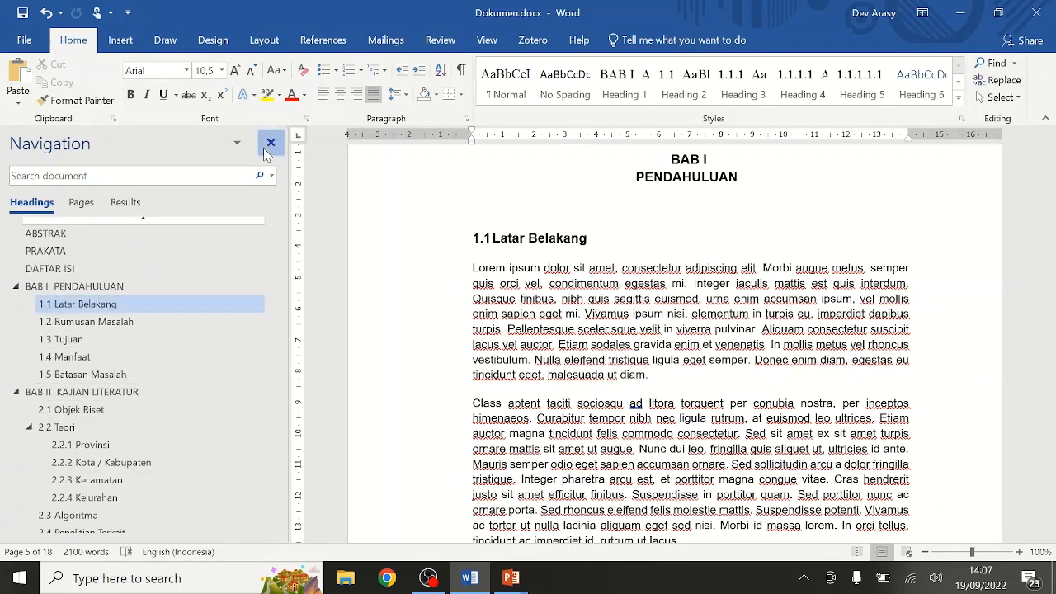
{"action": "left_click", "coordinate": [269, 147]}
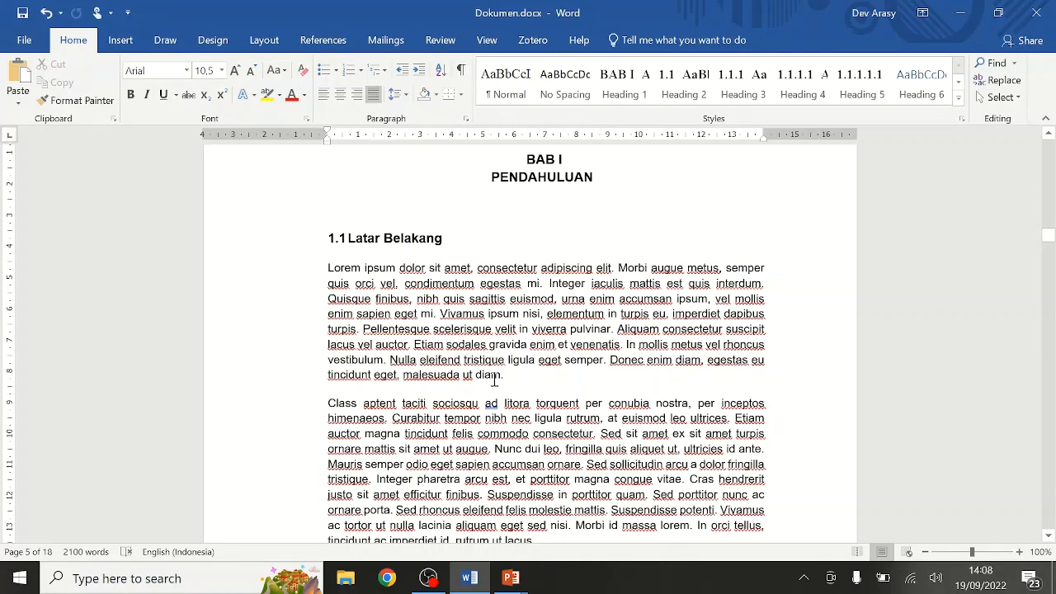
Add the footer line "Makalah Ilmiah, by :" followed by the author's name below the BAB I page number, and close footer editing
{"action": "scroll", "coordinate": [461, 330], "scroll_direction": "up", "scroll_amount": 4}
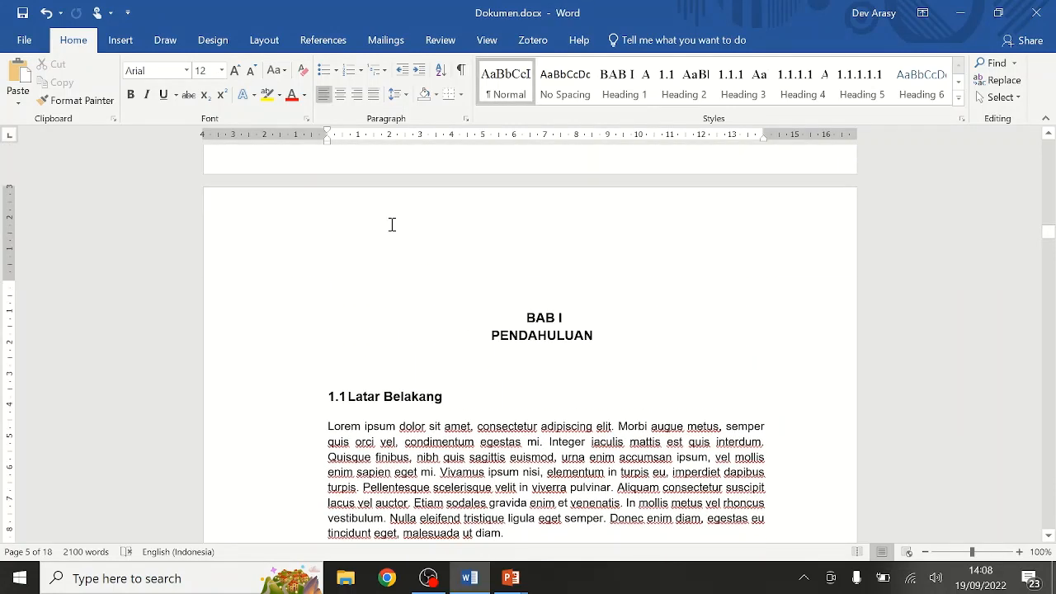
{"action": "double_click", "coordinate": [391, 225]}
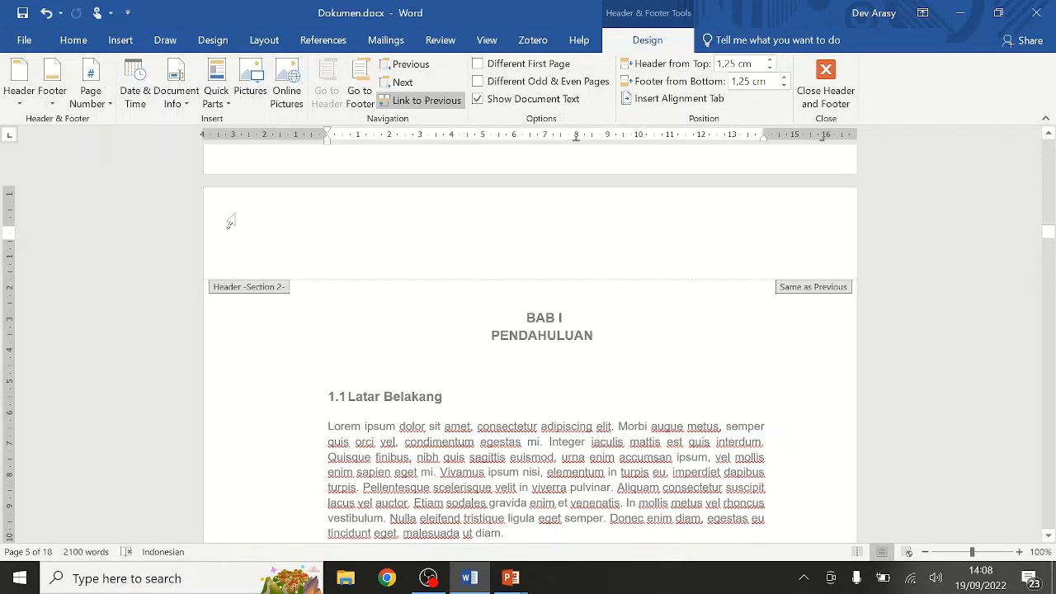
{"action": "scroll", "coordinate": [292, 337], "scroll_direction": "down", "scroll_amount": 10}
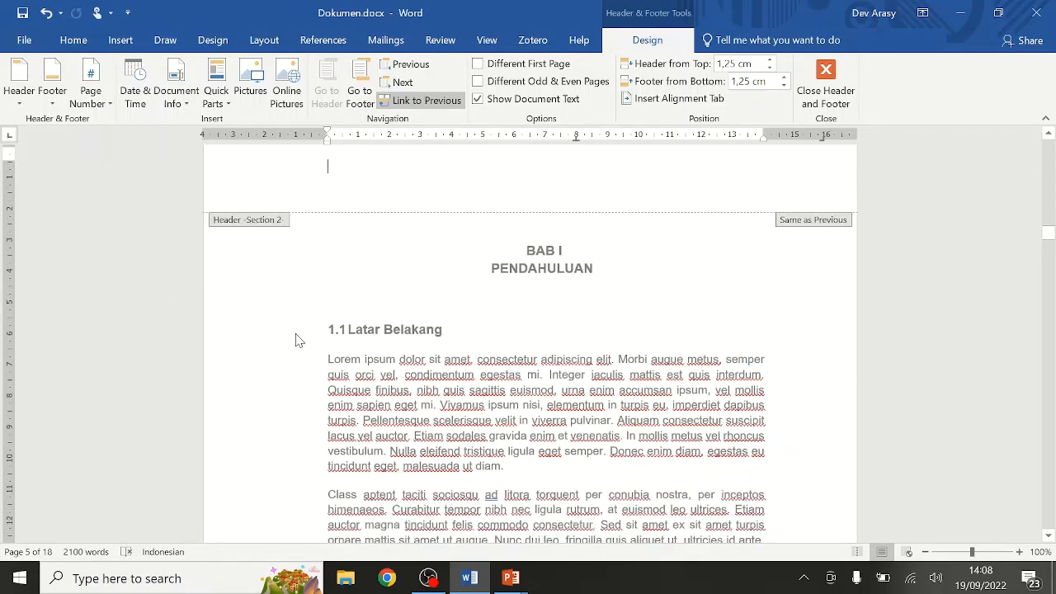
{"action": "scroll", "coordinate": [284, 338], "scroll_direction": "down", "scroll_amount": 4}
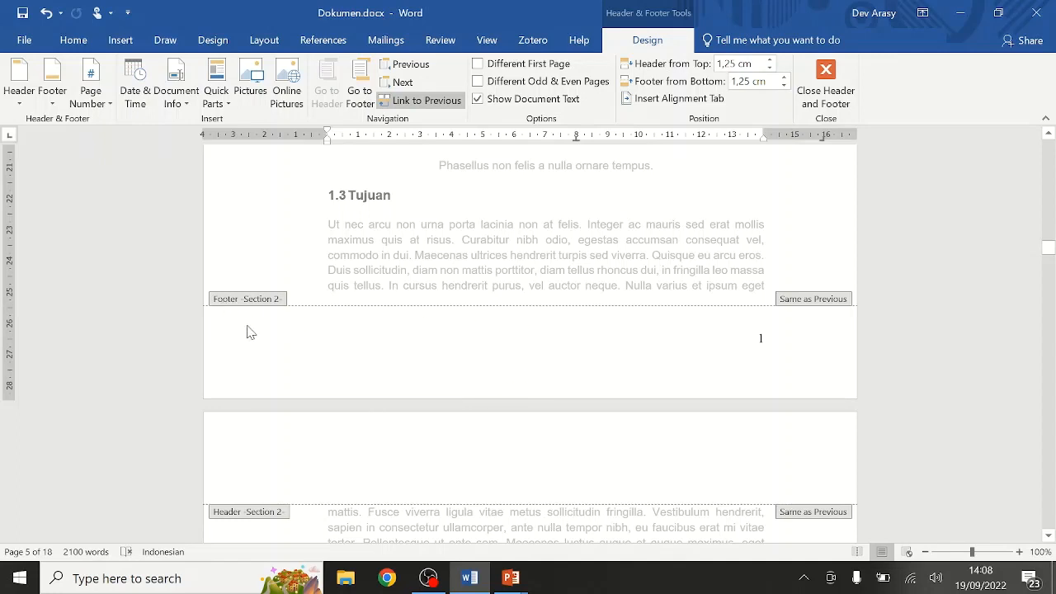
{"action": "double_click", "coordinate": [276, 346]}
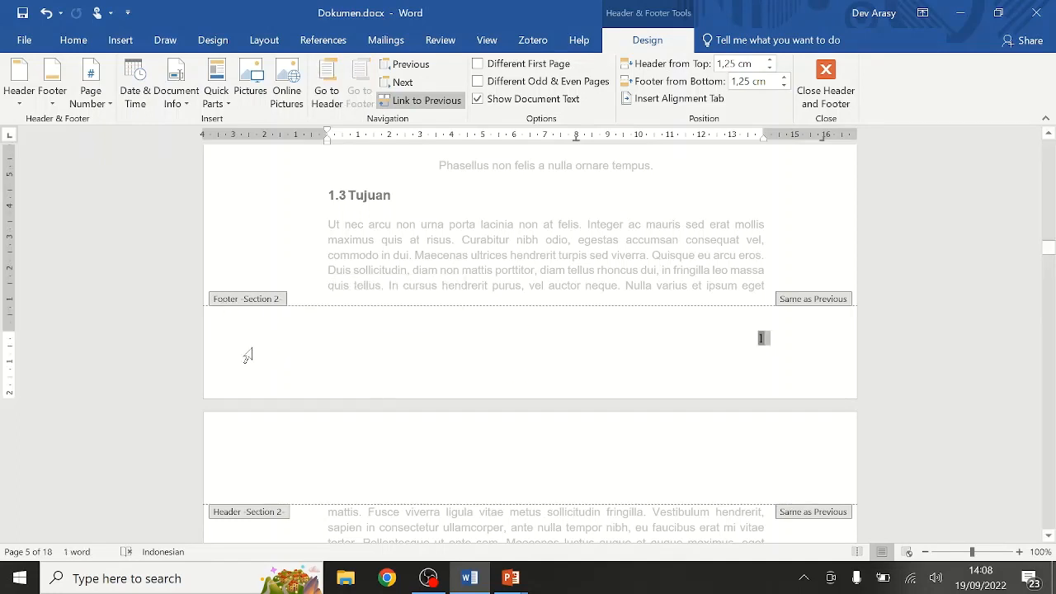
{"action": "type", "text": "f"}
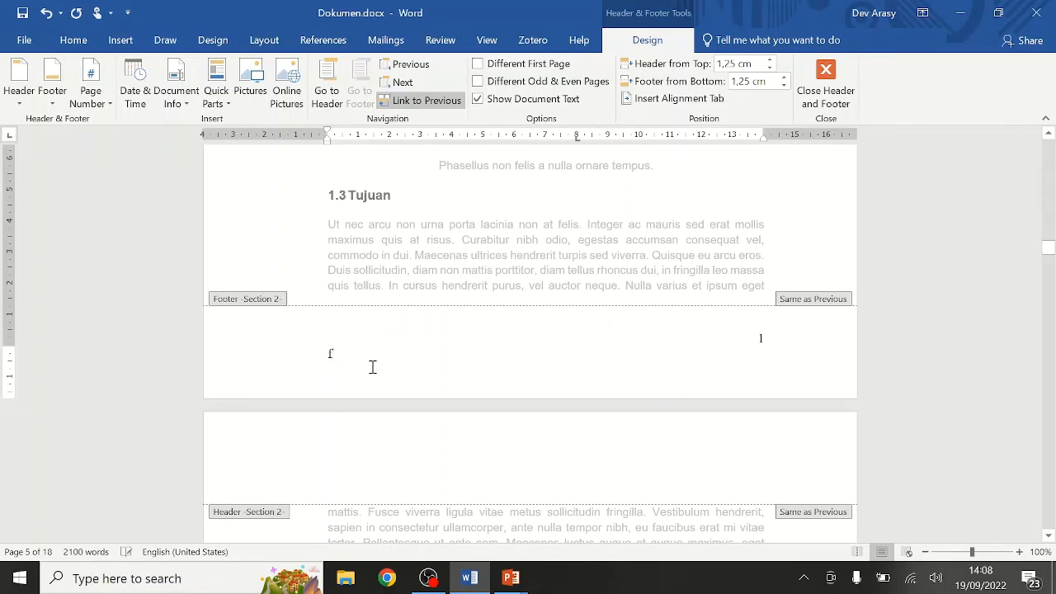
{"action": "key", "text": "BackSpace"}
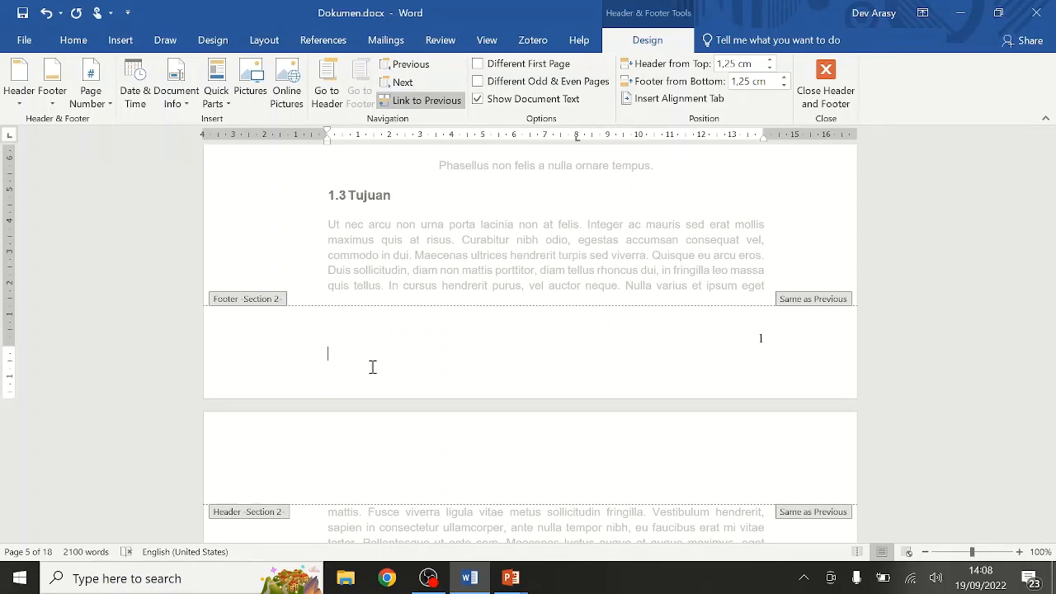
{"action": "type", "text": "Makalah Ilmi"}
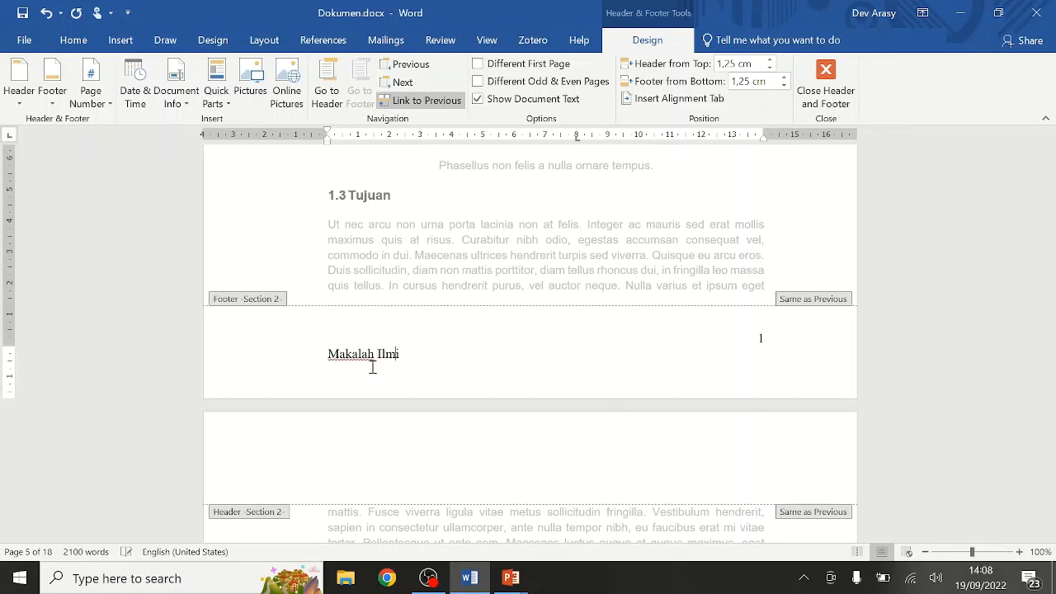
{"action": "type", "text": "ah, by : Arasy"}
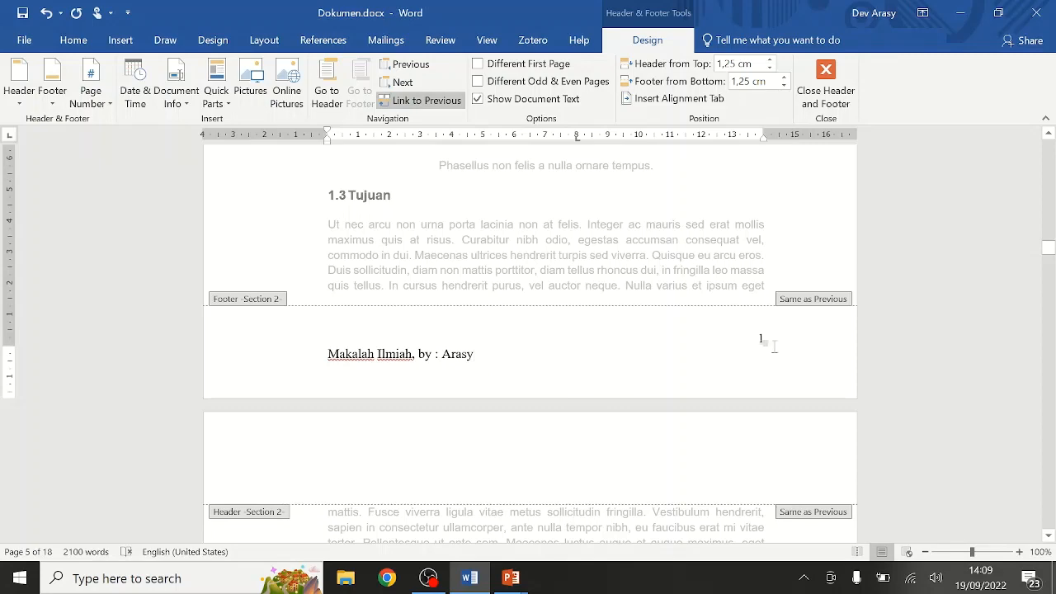
{"action": "double_click", "coordinate": [621, 224]}
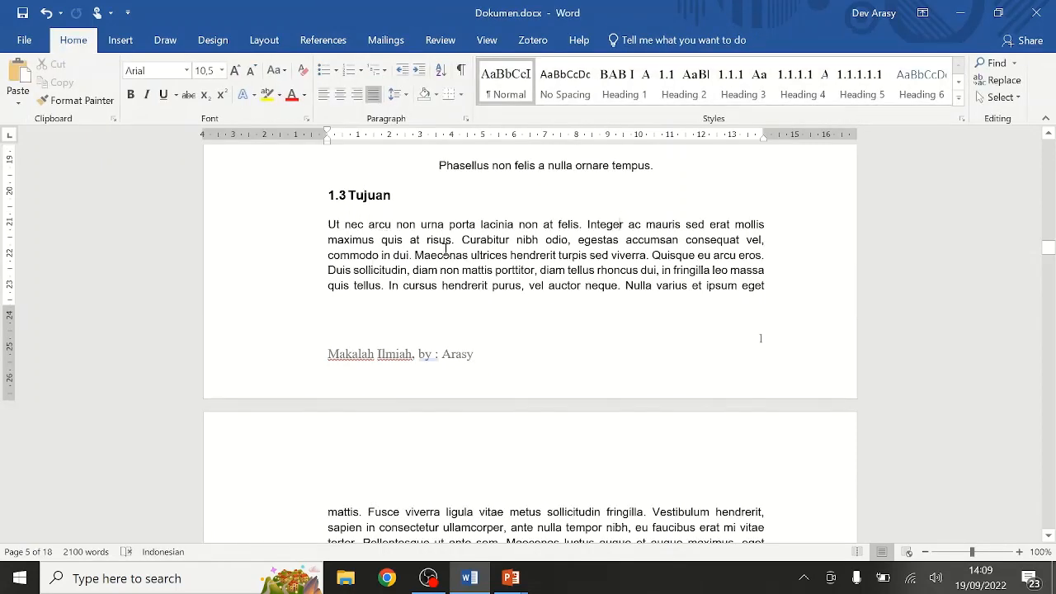
Check the footer text and page number on the pages from BAB I to the start of BAB II
{"action": "scroll", "coordinate": [446, 247], "scroll_direction": "up", "scroll_amount": 4}
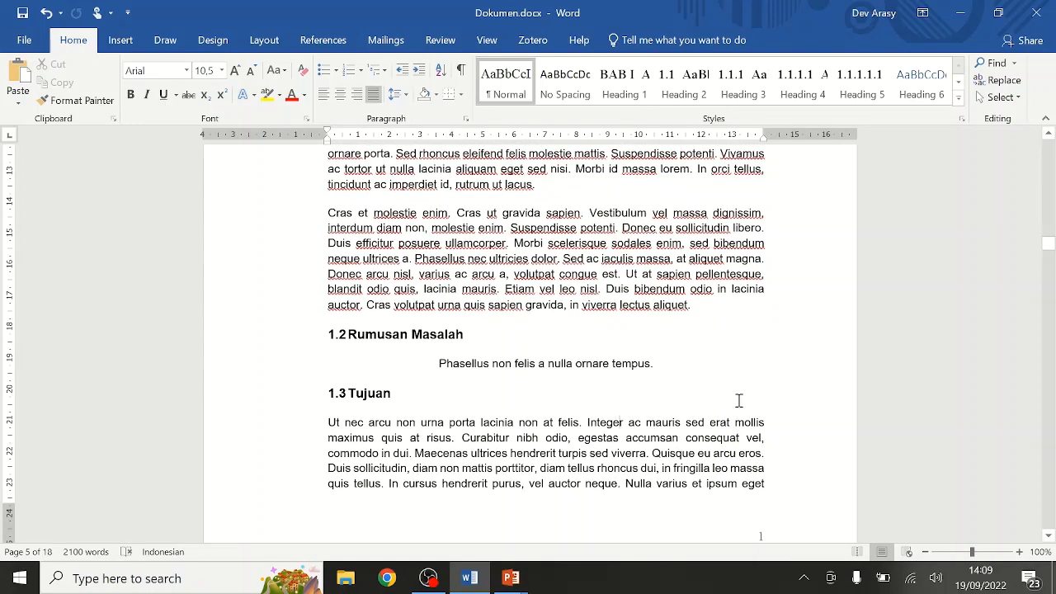
{"action": "scroll", "coordinate": [498, 342], "scroll_direction": "down", "scroll_amount": 10}
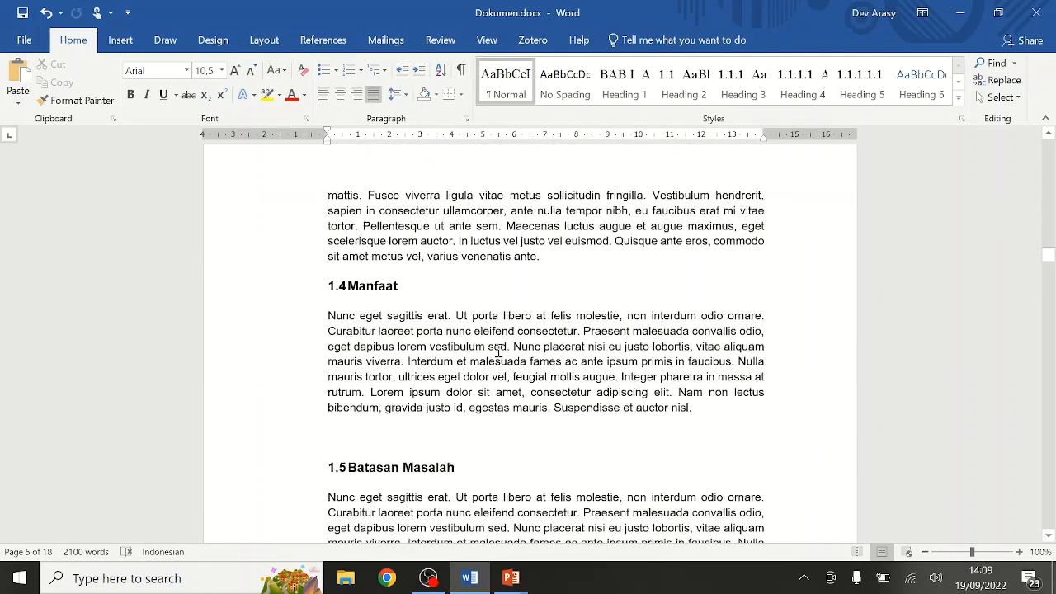
{"action": "scroll", "coordinate": [498, 350], "scroll_direction": "down", "scroll_amount": 10}
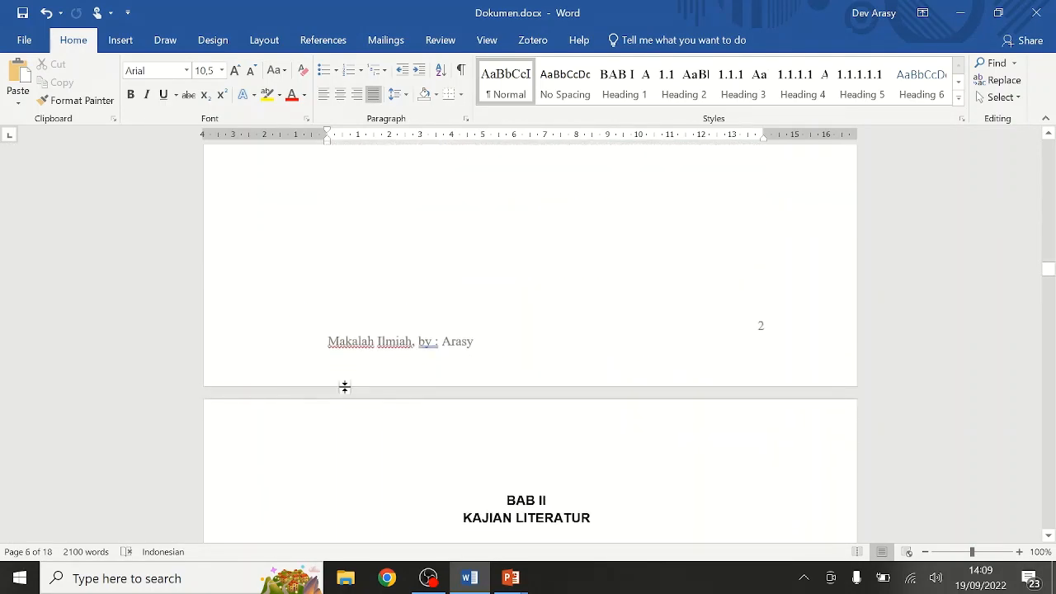
Check the footer line and page number on the pages of BAB II, and return toward the start of the document
{"action": "scroll", "coordinate": [346, 342], "scroll_direction": "down", "scroll_amount": 8}
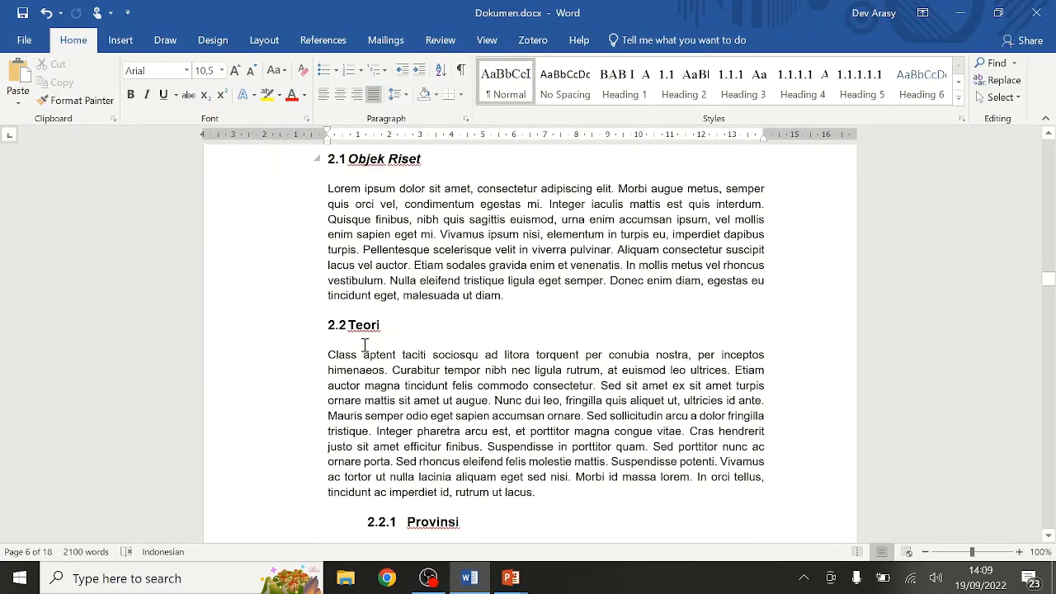
{"action": "scroll", "coordinate": [363, 344], "scroll_direction": "down", "scroll_amount": 9}
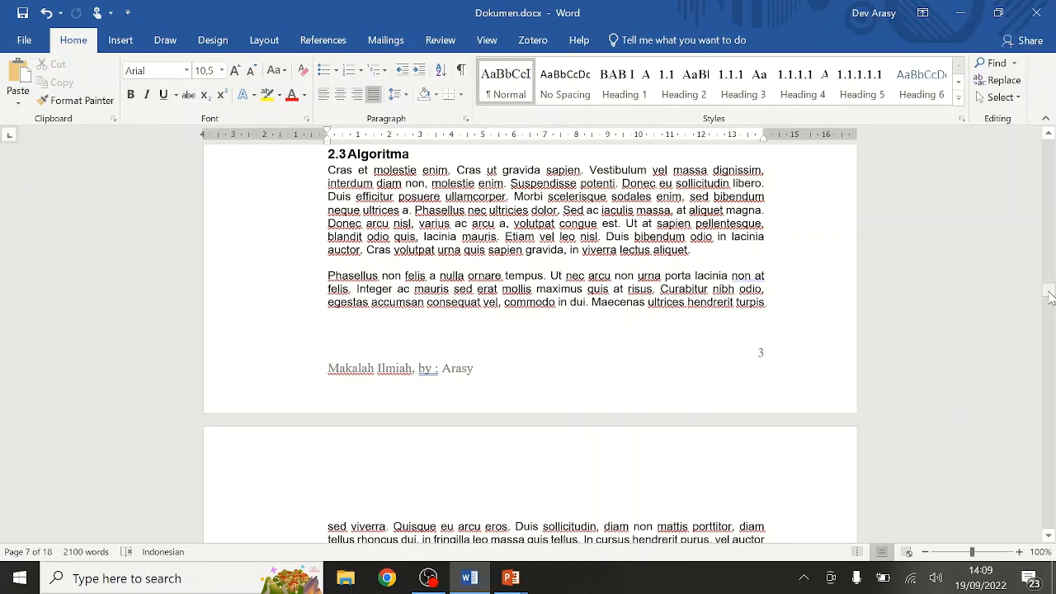
{"action": "left_click_drag", "start_coordinate": [1049, 297], "coordinate": [1049, 229]}
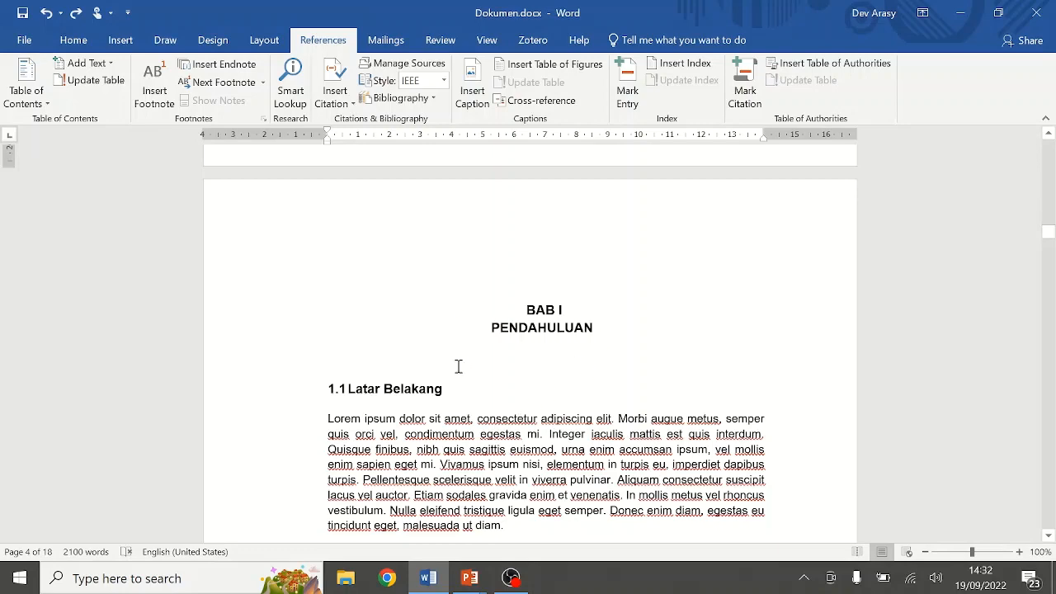
Show the heading outline, and insert the Automatic Table 1 table of contents below the DAFTAR ISI title
{"action": "scroll", "coordinate": [528, 401], "scroll_direction": "down", "scroll_amount": 3}
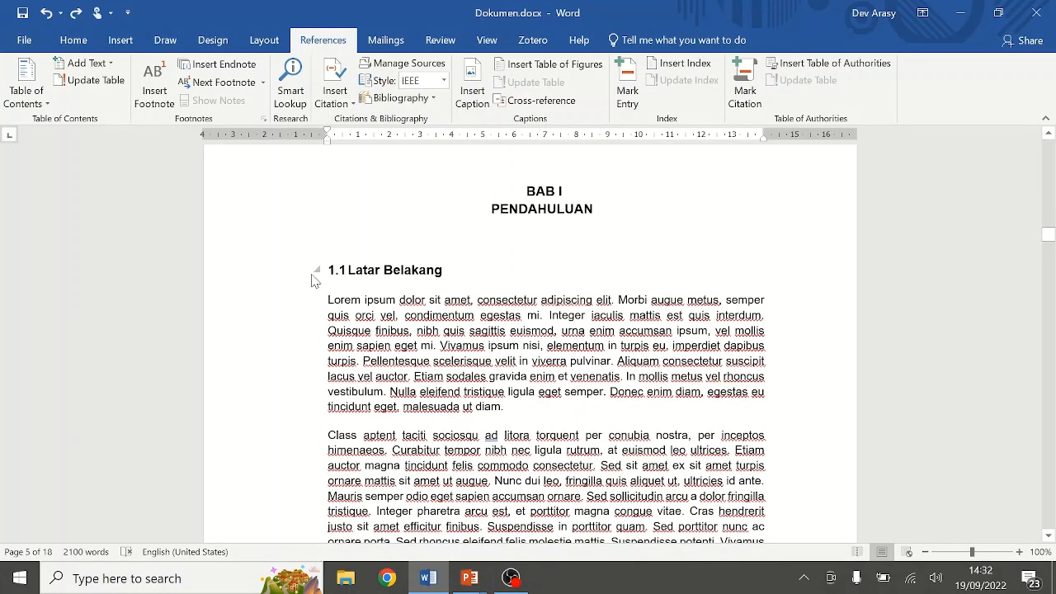
{"action": "left_click", "coordinate": [33, 552]}
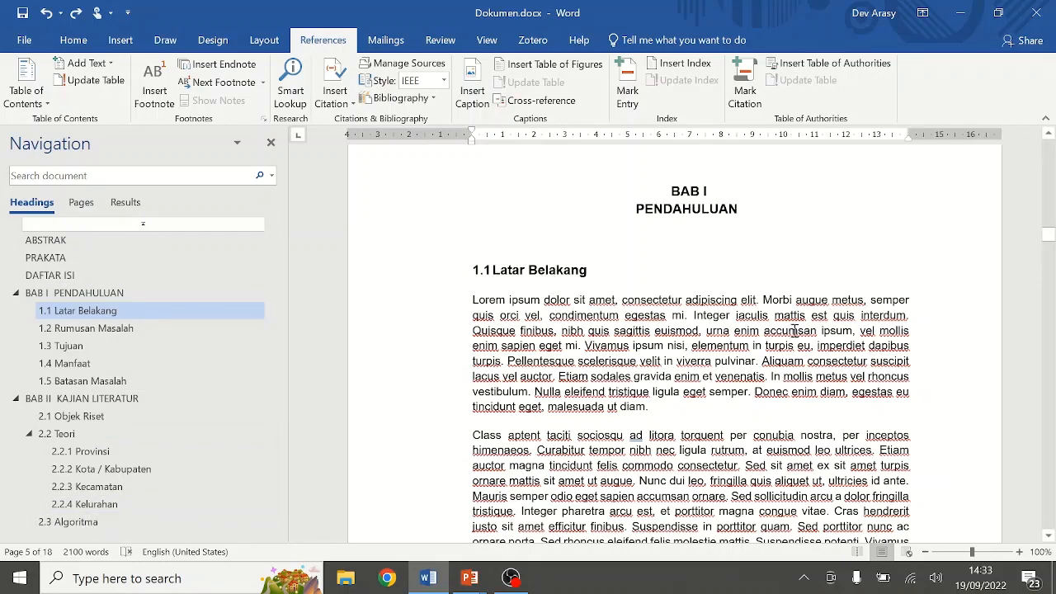
{"action": "scroll", "coordinate": [850, 354], "scroll_direction": "up", "scroll_amount": 10}
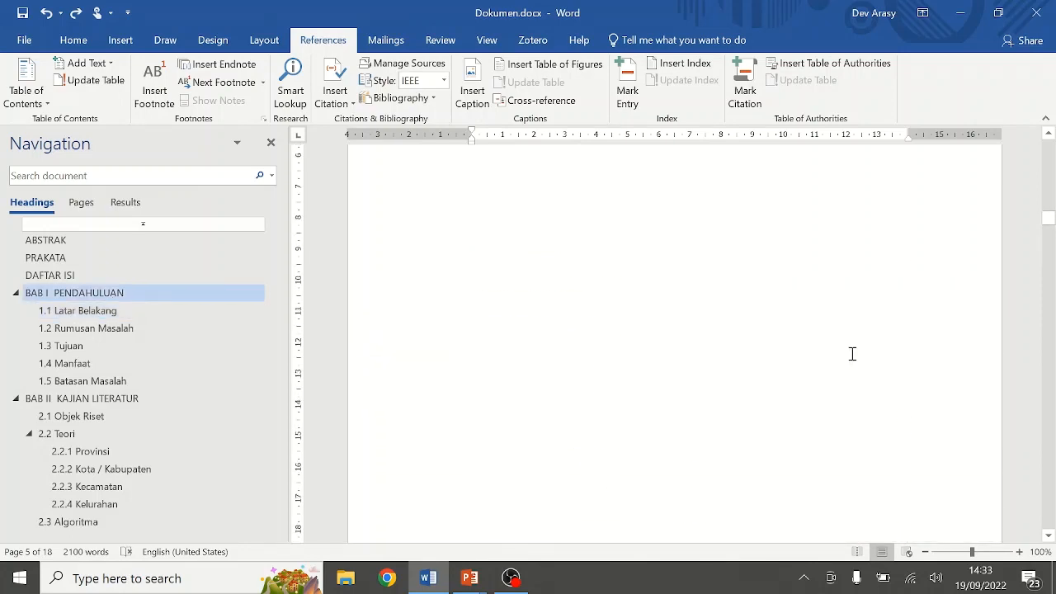
{"action": "scroll", "coordinate": [852, 353], "scroll_direction": "up", "scroll_amount": 5}
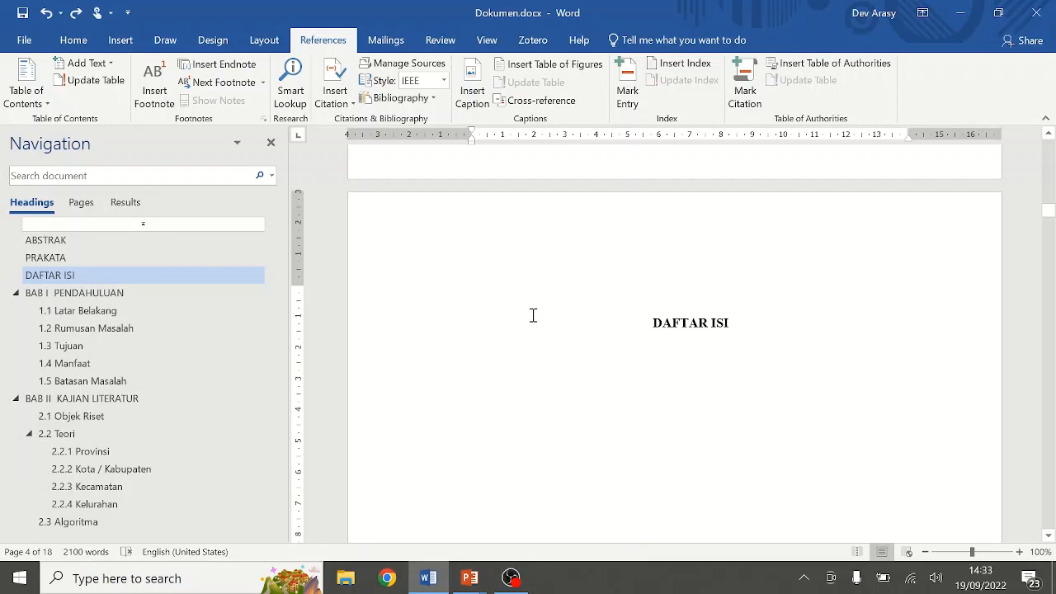
{"action": "left_click", "coordinate": [466, 366]}
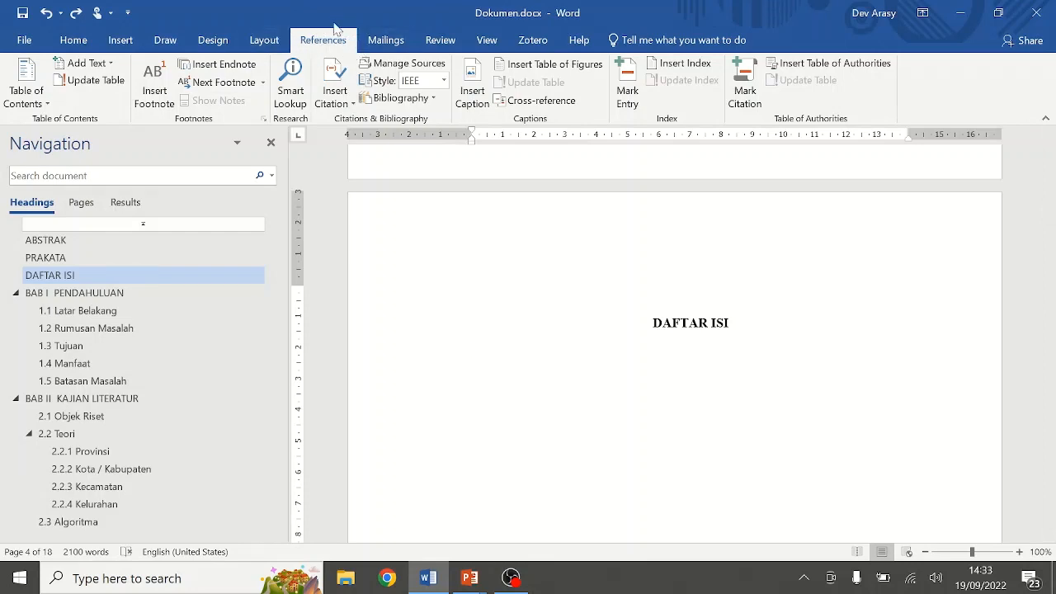
{"action": "left_click", "coordinate": [39, 106]}
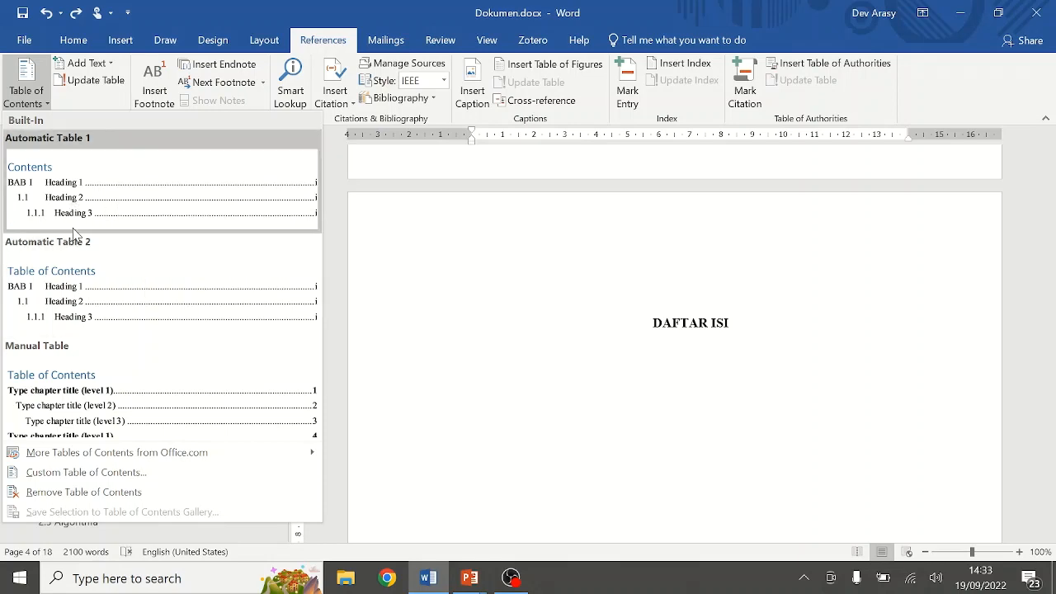
{"action": "left_click", "coordinate": [67, 202]}
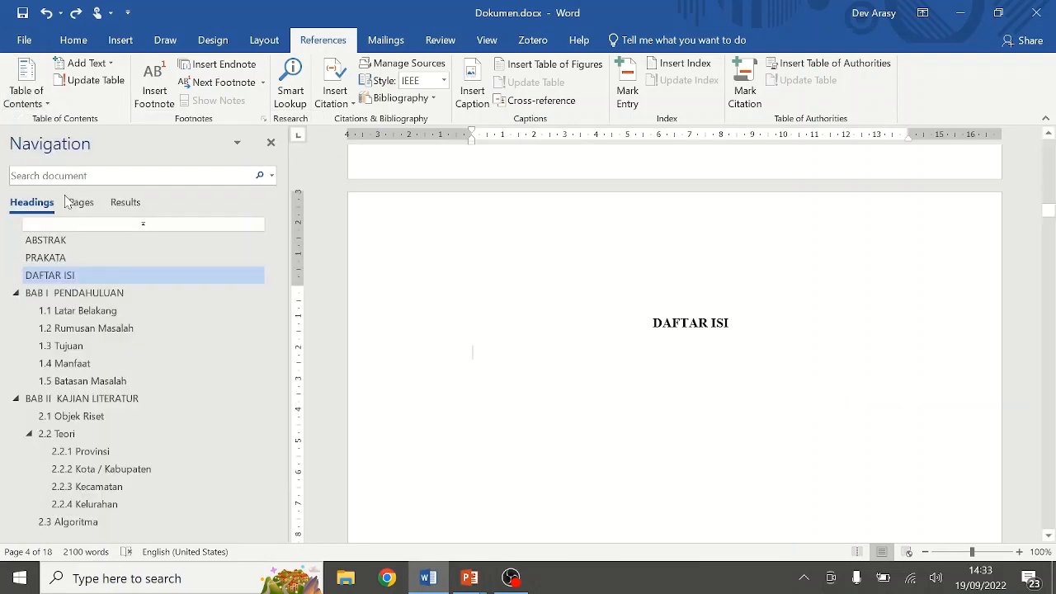
Delete the "Contents" title from the top of the table of contents on the DAFTAR ISI page
{"action": "scroll", "coordinate": [926, 298], "scroll_direction": "up", "scroll_amount": 12}
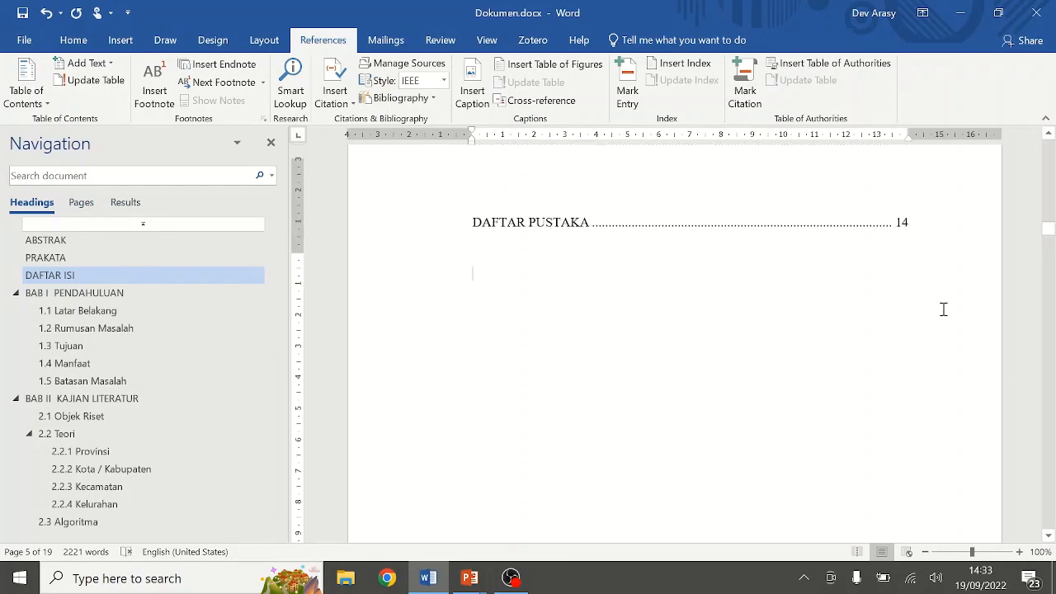
{"action": "scroll", "coordinate": [943, 308], "scroll_direction": "up", "scroll_amount": 8}
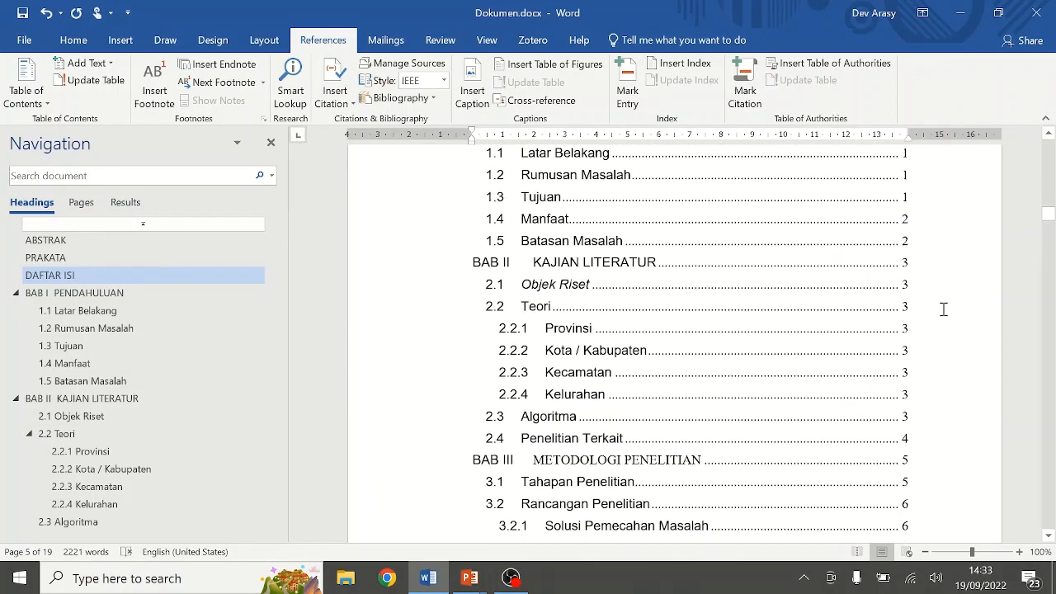
{"action": "scroll", "coordinate": [942, 309], "scroll_direction": "up", "scroll_amount": 2}
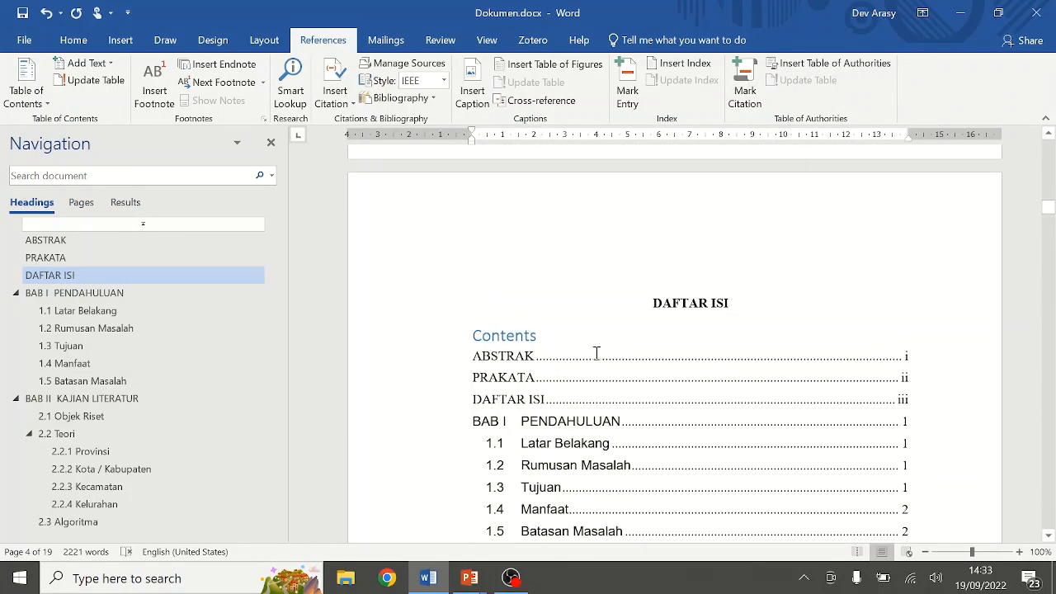
{"action": "left_click", "coordinate": [543, 378]}
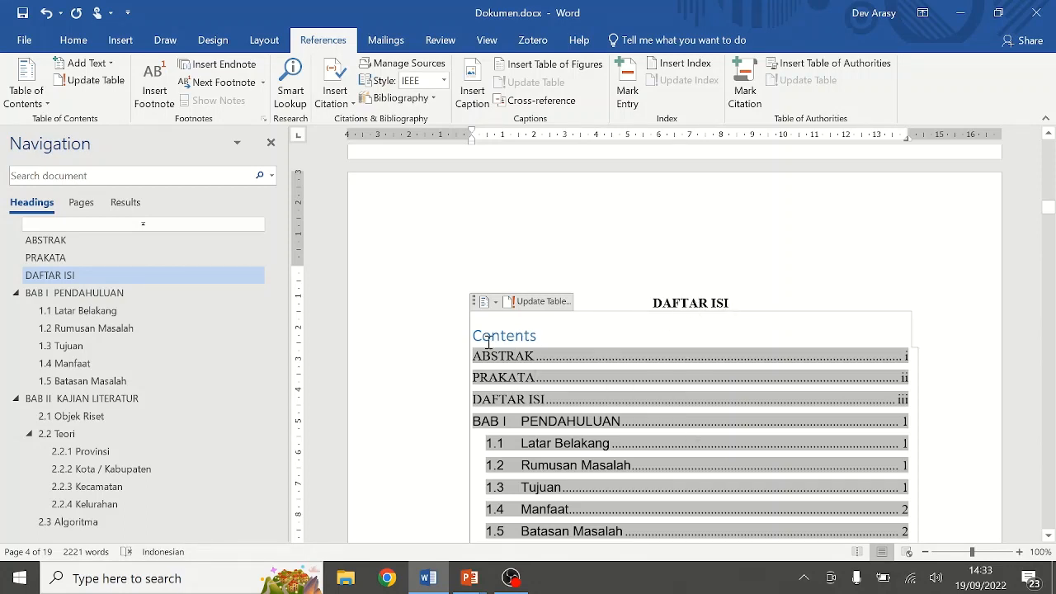
{"action": "mouse_move", "coordinate": [554, 336]}
{"action": "left_mouse_down"}
{"action": "mouse_move", "coordinate": [573, 333]}
{"action": "mouse_move", "coordinate": [474, 332]}
{"action": "left_mouse_up"}
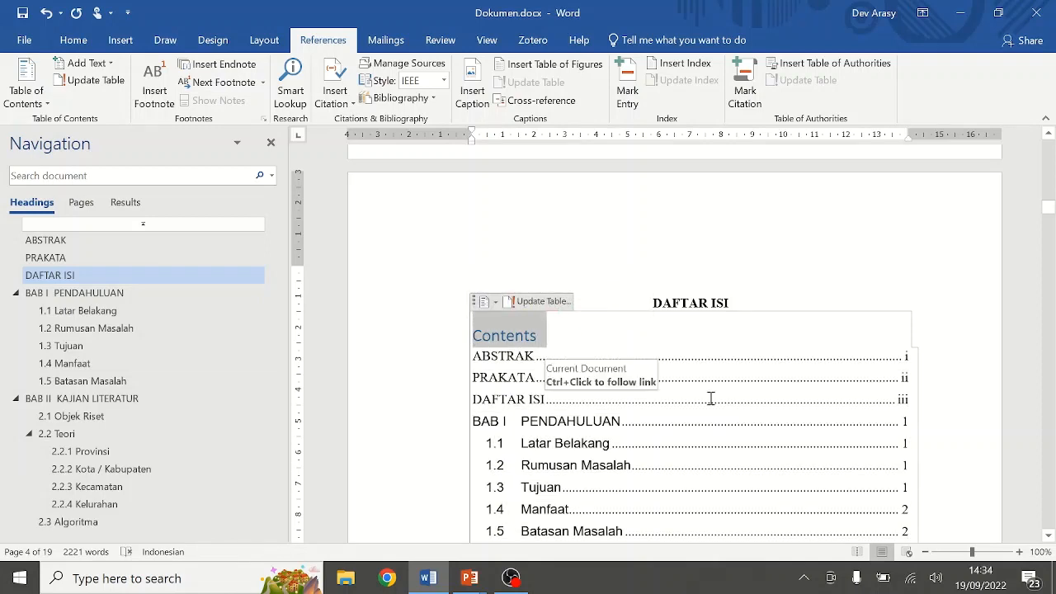
{"action": "key", "text": "Delete"}
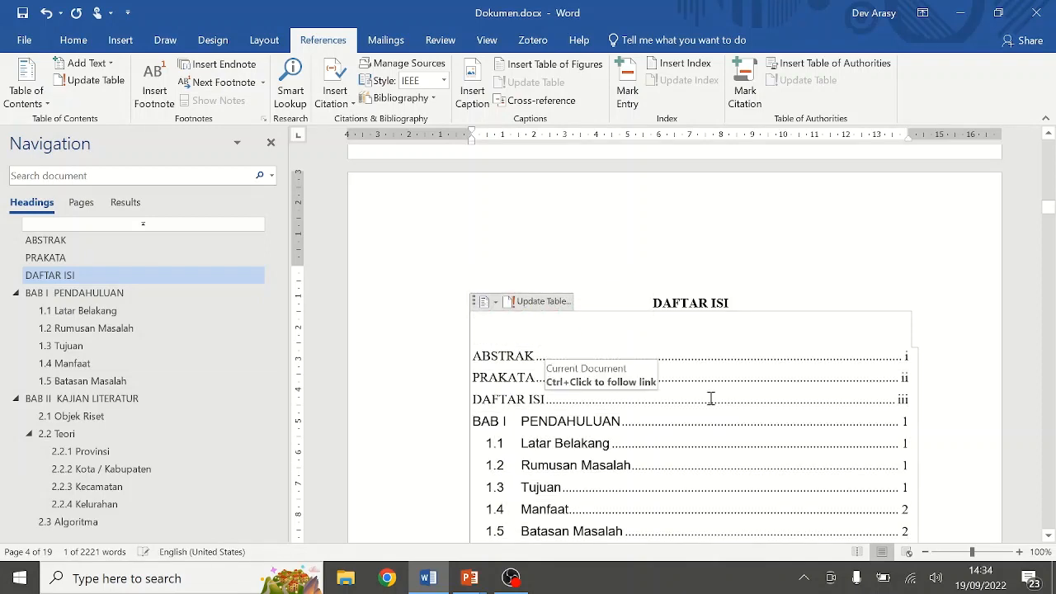
{"action": "left_click", "coordinate": [756, 393]}
{"action": "left_click", "coordinate": [829, 262]}
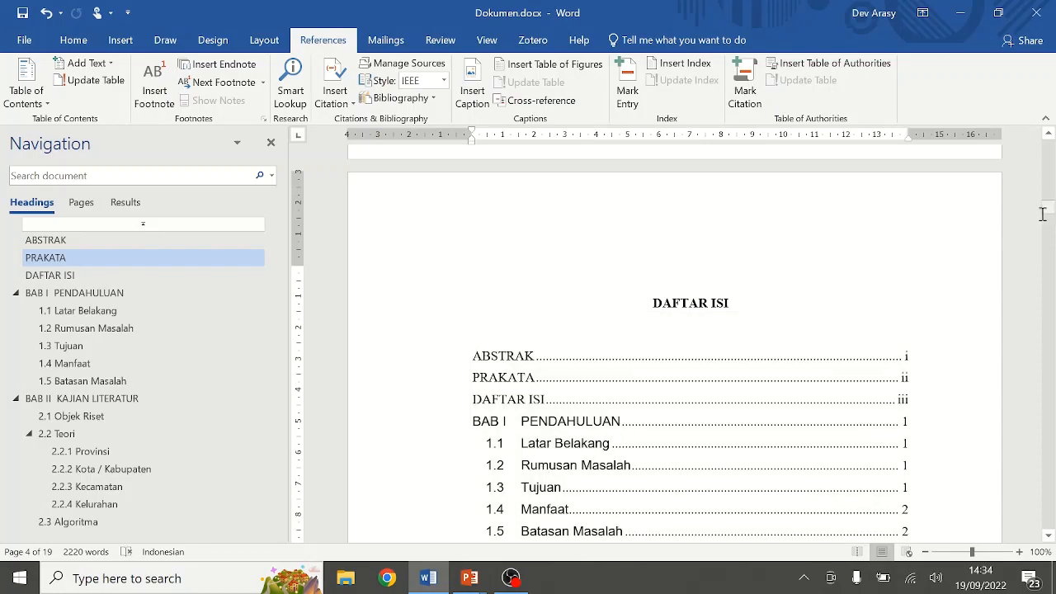
Copy the first two paragraphs of section 1.1 Latar Belakang and paste them three times on a new line at the section's end
{"action": "left_click_drag", "start_coordinate": [1048, 211], "coordinate": [1049, 263]}
{"action": "scroll", "coordinate": [845, 355], "scroll_direction": "up", "scroll_amount": 3}
{"action": "scroll", "coordinate": [845, 354], "scroll_direction": "up", "scroll_amount": 1}
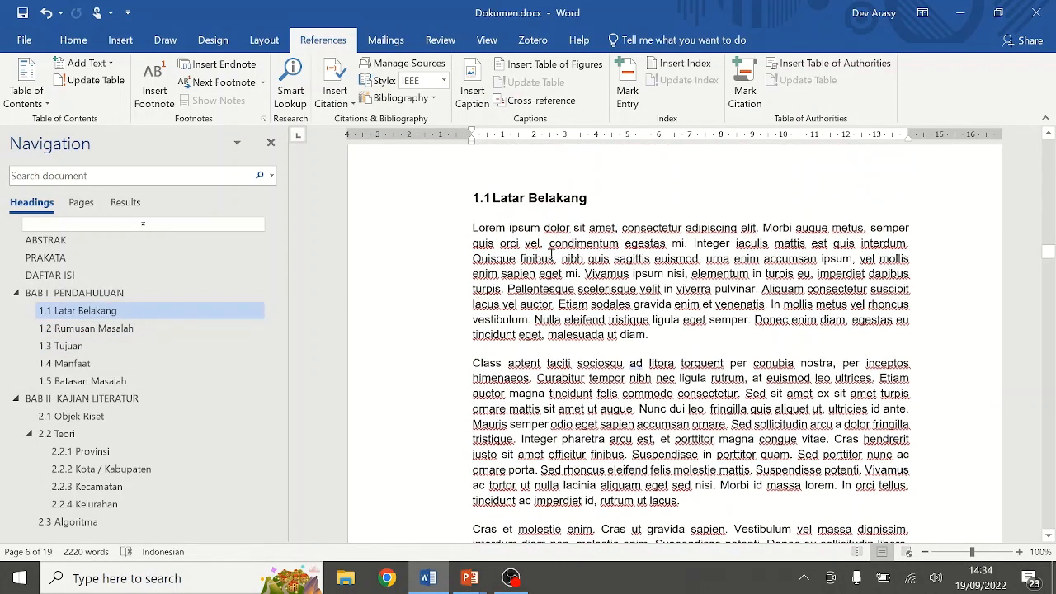
{"action": "left_click_drag", "start_coordinate": [472, 228], "coordinate": [739, 508]}
{"action": "key", "text": "ctrl+c"}
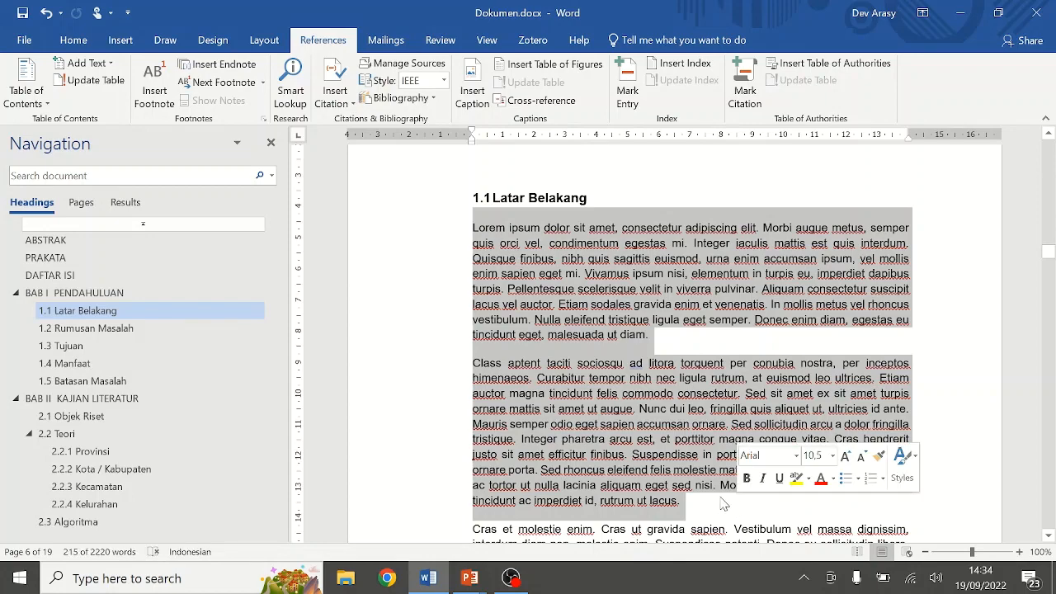
{"action": "scroll", "coordinate": [557, 280], "scroll_direction": "down", "scroll_amount": 4}
{"action": "scroll", "coordinate": [557, 297], "scroll_direction": "down", "scroll_amount": 1}
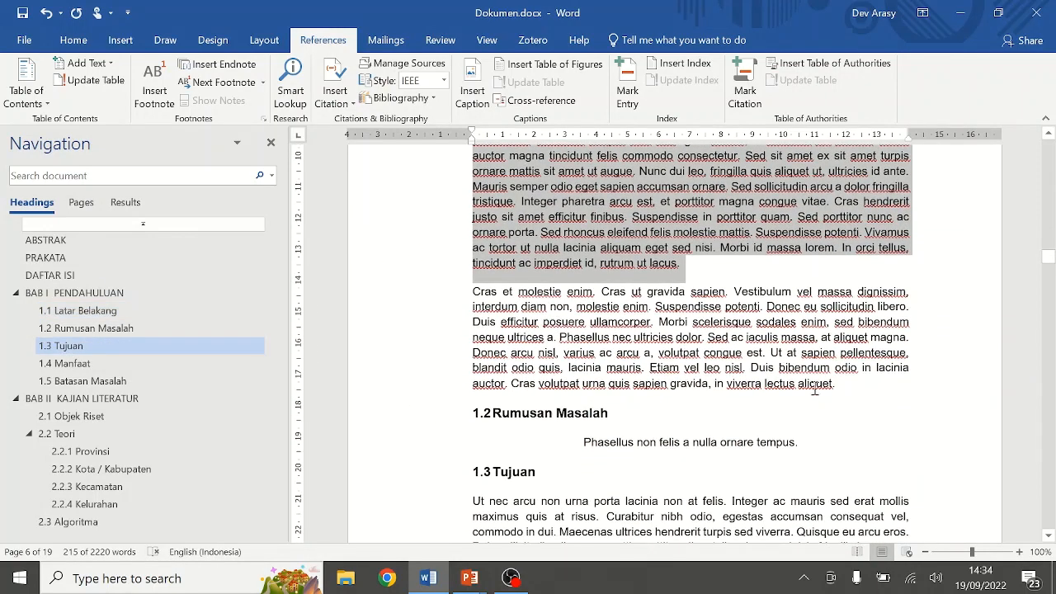
{"action": "left_click", "coordinate": [863, 389]}
{"action": "key", "text": "Return"}
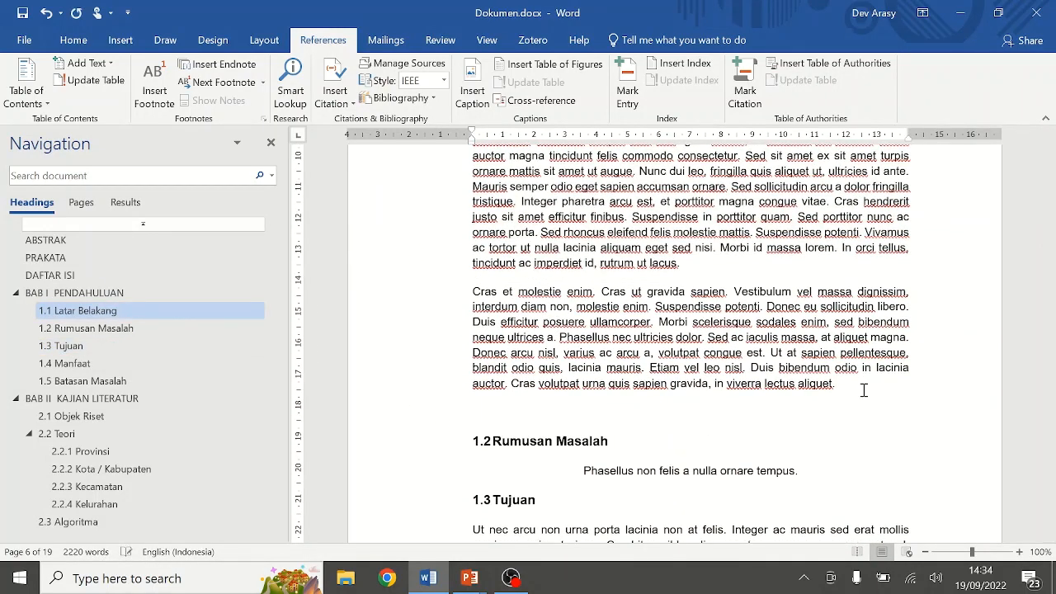
{"action": "key", "text": "ctrl+v"}
{"action": "key", "text": "ctrl+v"}
{"action": "key", "text": "ctrl+v"}
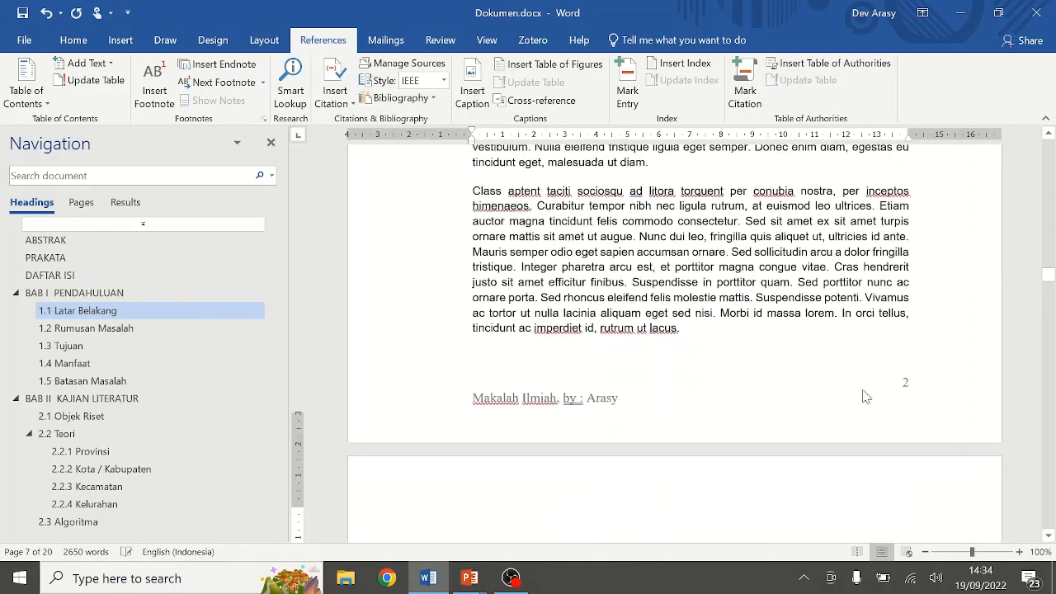
Update the table of contents under DAFTAR ISI, refreshing the page numbers only
{"action": "scroll", "coordinate": [776, 431], "scroll_direction": "down", "scroll_amount": 4}
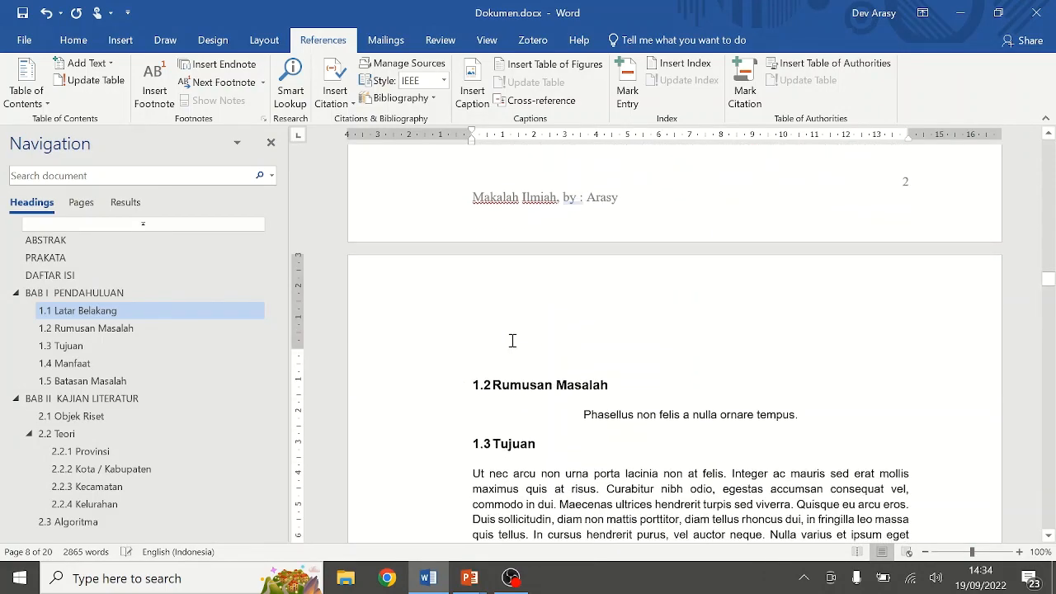
{"action": "scroll", "coordinate": [648, 366], "scroll_direction": "down", "scroll_amount": 10}
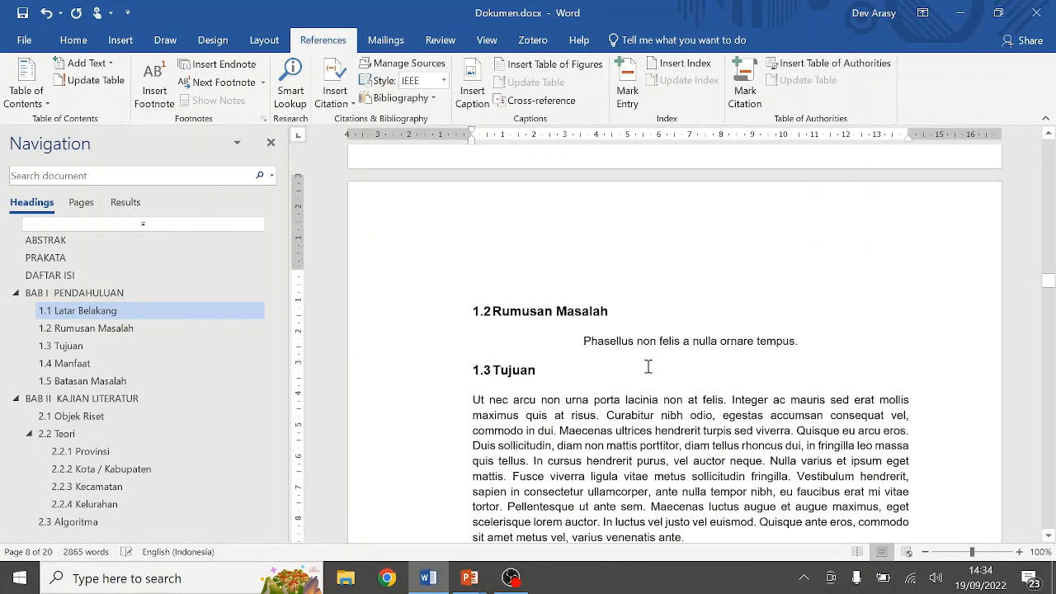
{"action": "scroll", "coordinate": [891, 454], "scroll_direction": "down", "scroll_amount": 5}
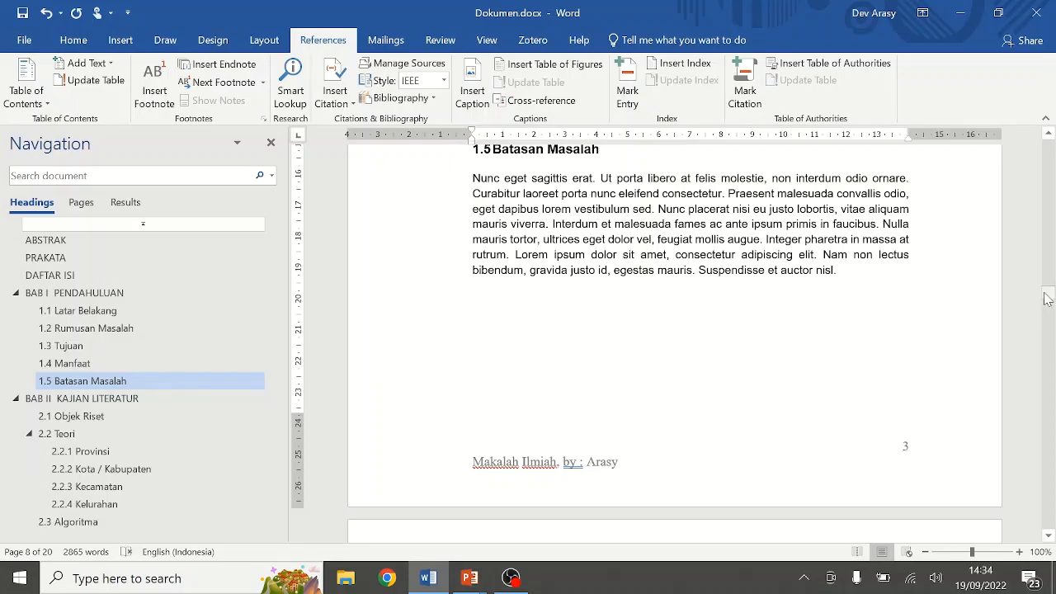
{"action": "left_click_drag", "start_coordinate": [1046, 299], "coordinate": [1049, 213]}
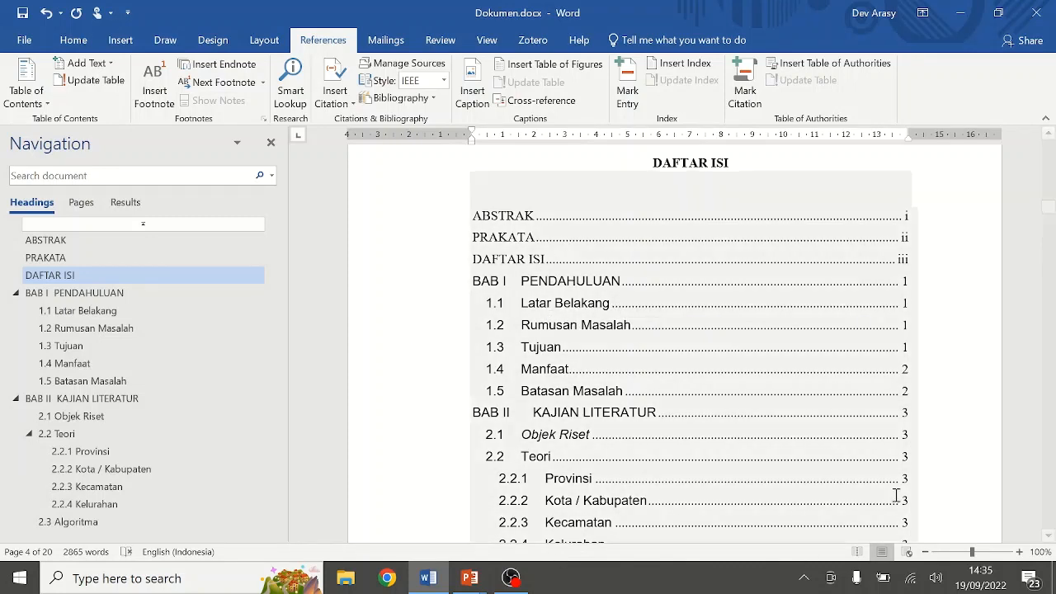
{"action": "scroll", "coordinate": [498, 201], "scroll_direction": "up", "scroll_amount": 2}
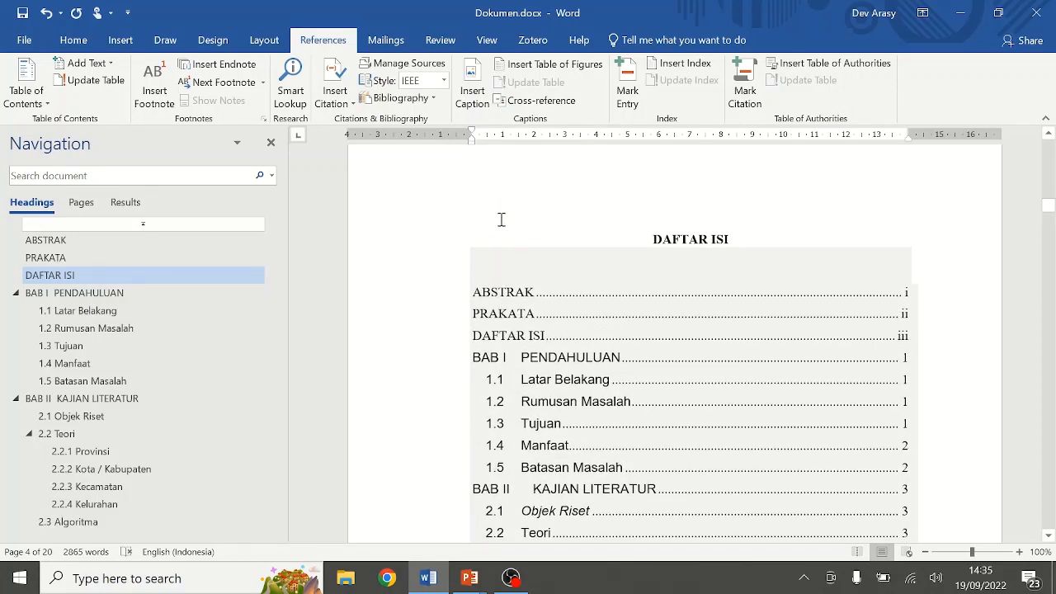
{"action": "left_click", "coordinate": [521, 297]}
{"action": "left_click", "coordinate": [517, 241]}
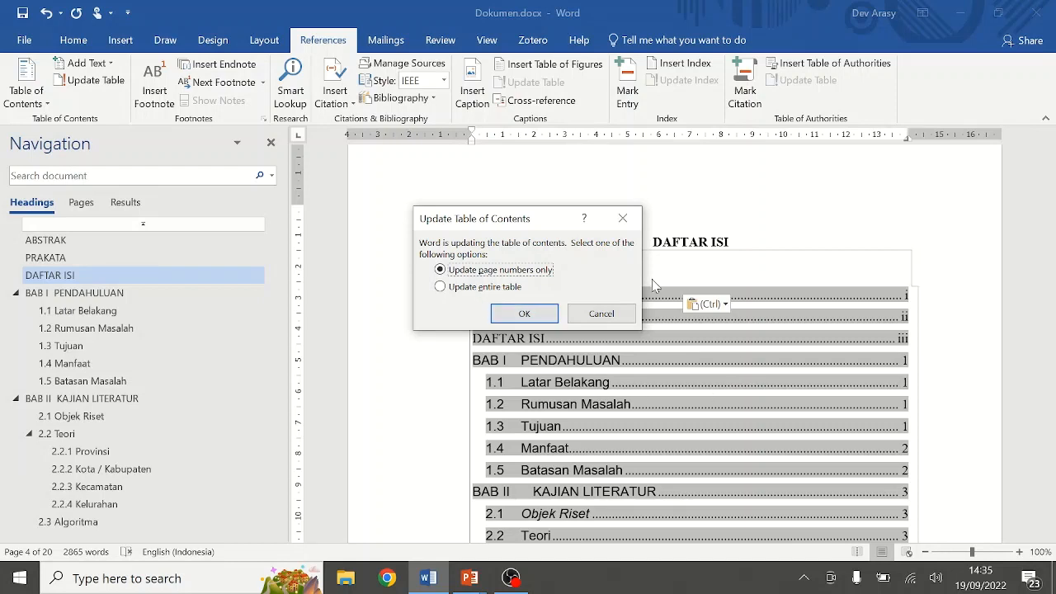
{"action": "left_click", "coordinate": [528, 317]}
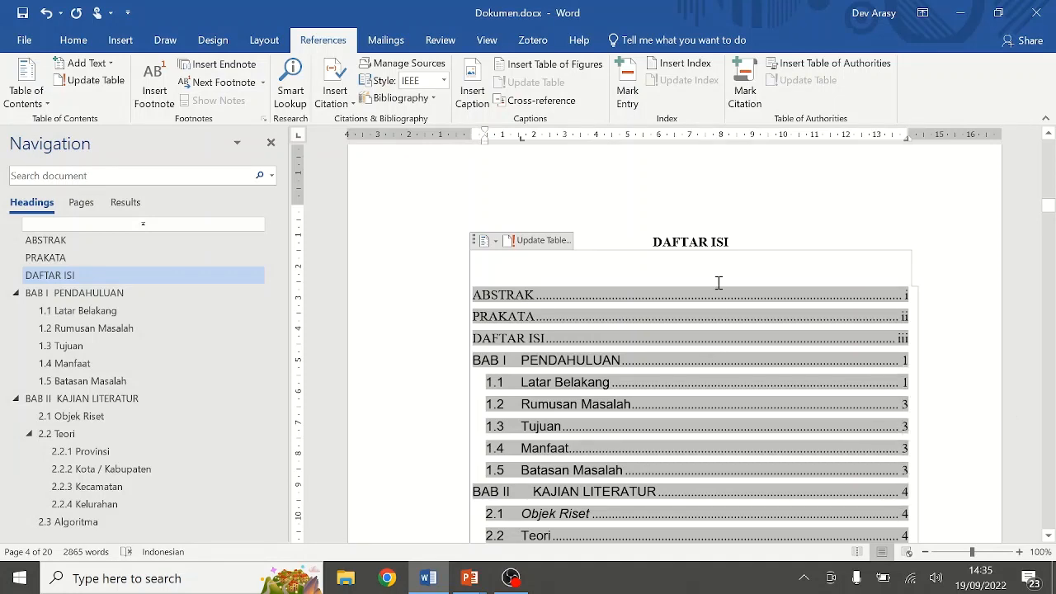
{"action": "left_click", "coordinate": [801, 204]}
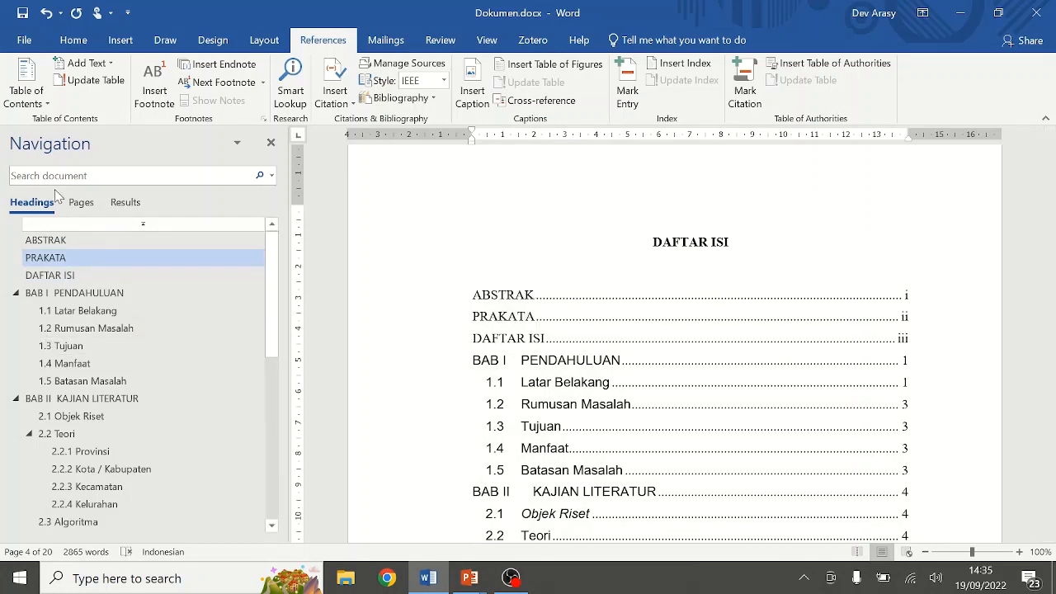
Use the heading outline to jump to BAB II, 2.1 Objek Riset, BAB I and ABSTRAK, and return to DAFTAR ISI
{"action": "left_click", "coordinate": [64, 400]}
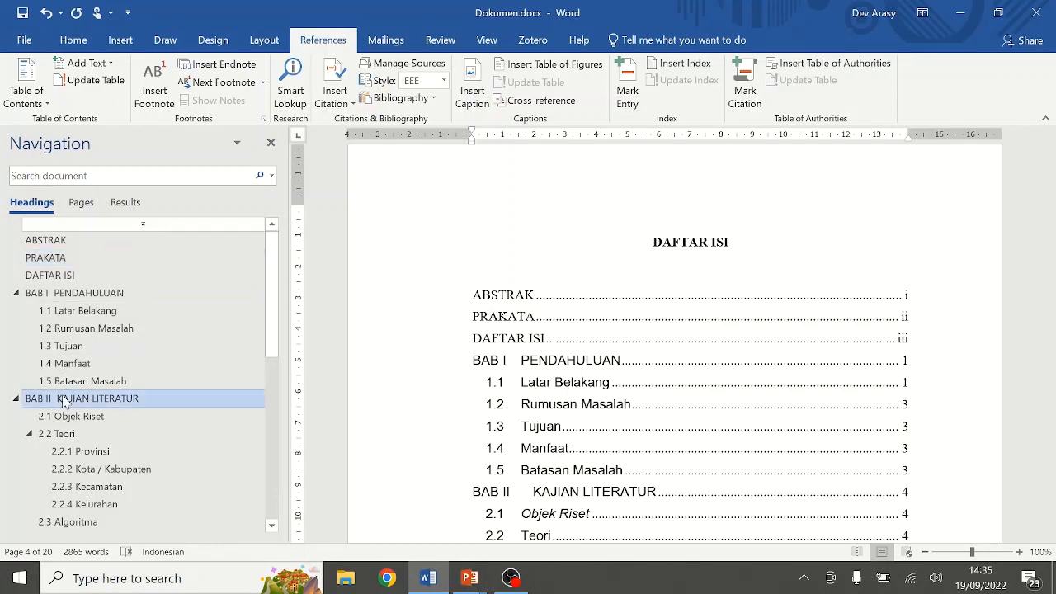
{"action": "left_click", "coordinate": [87, 418]}
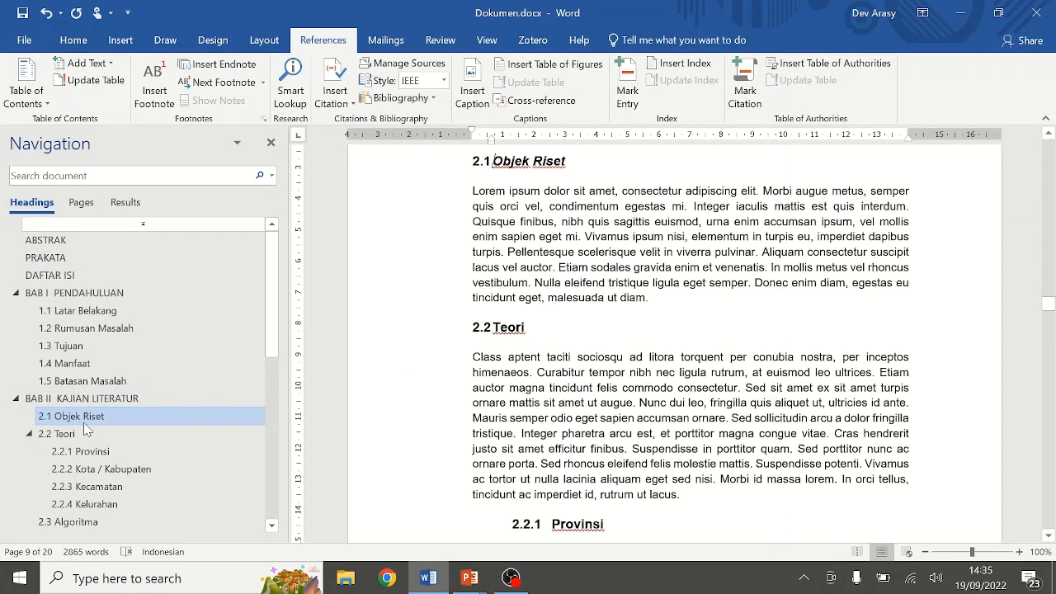
{"action": "left_click", "coordinate": [71, 297]}
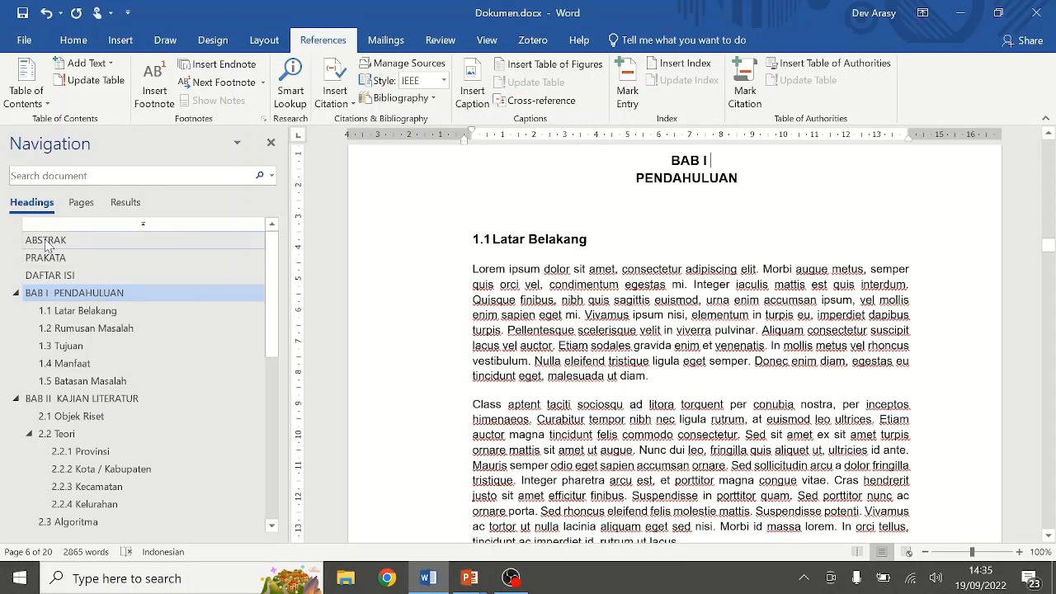
{"action": "left_click", "coordinate": [48, 241]}
{"action": "left_click", "coordinate": [47, 276]}
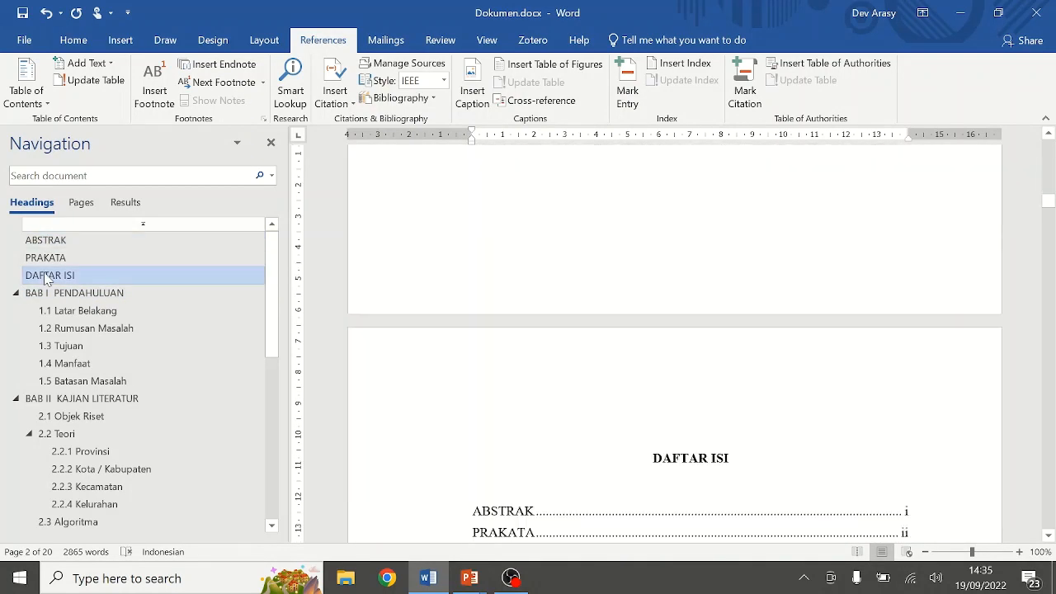
{"action": "left_click", "coordinate": [548, 280]}
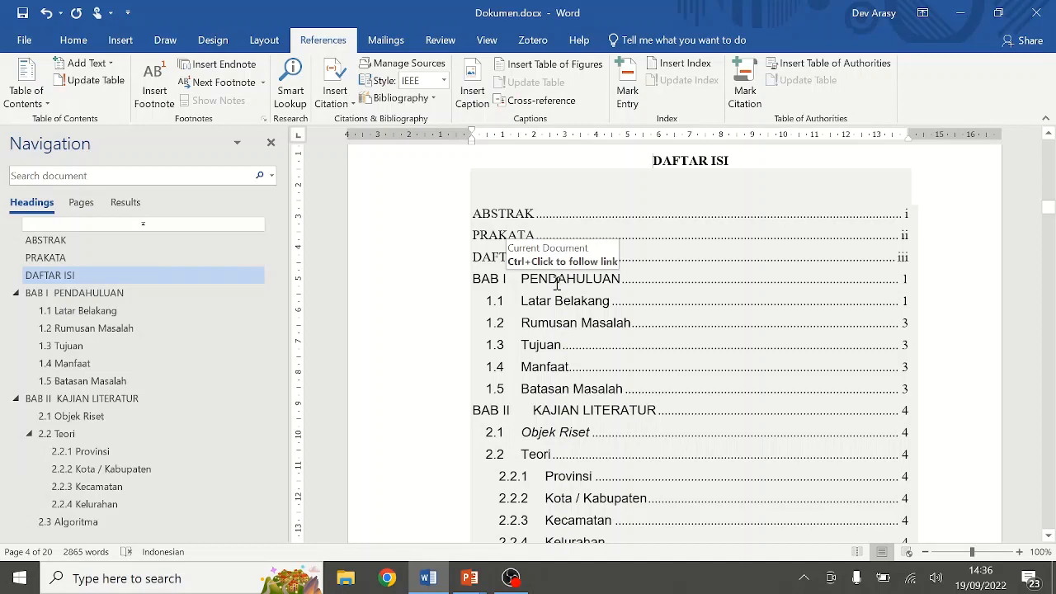
Follow the BAB I PENDAHULUAN entry in the table of contents and check which style the heading 1.1 Latar Belakang uses
{"action": "left_click", "coordinate": [557, 282], "text": "ctrl"}
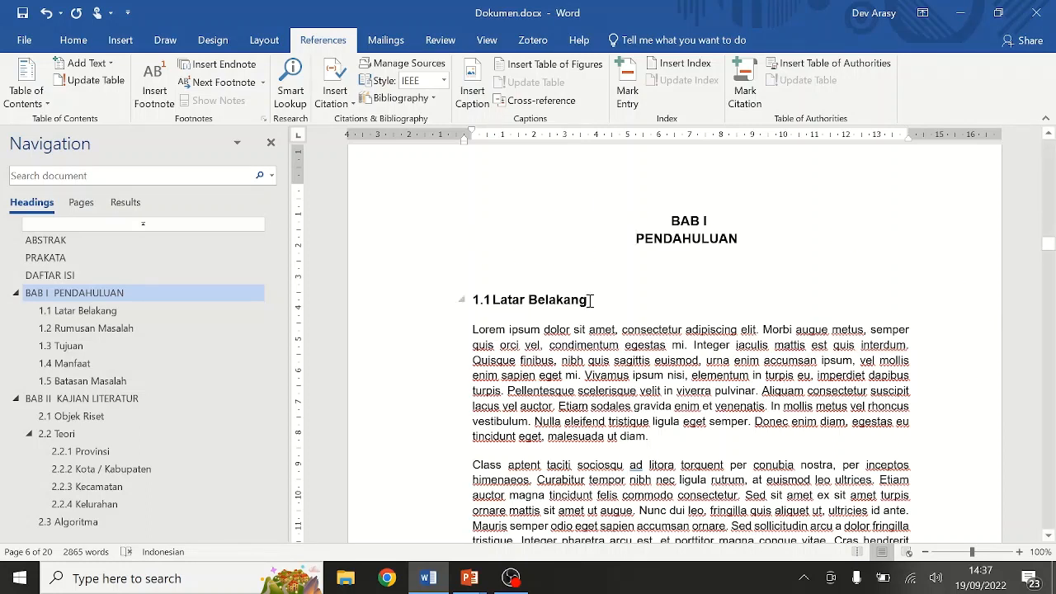
{"action": "left_click_drag", "start_coordinate": [590, 299], "coordinate": [471, 299]}
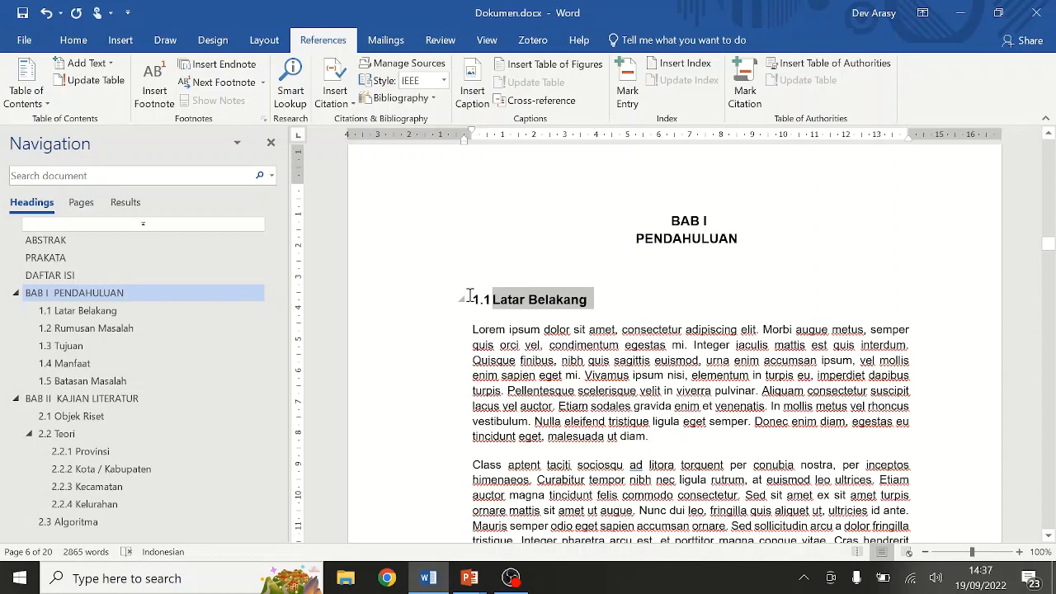
{"action": "left_click", "coordinate": [76, 40]}
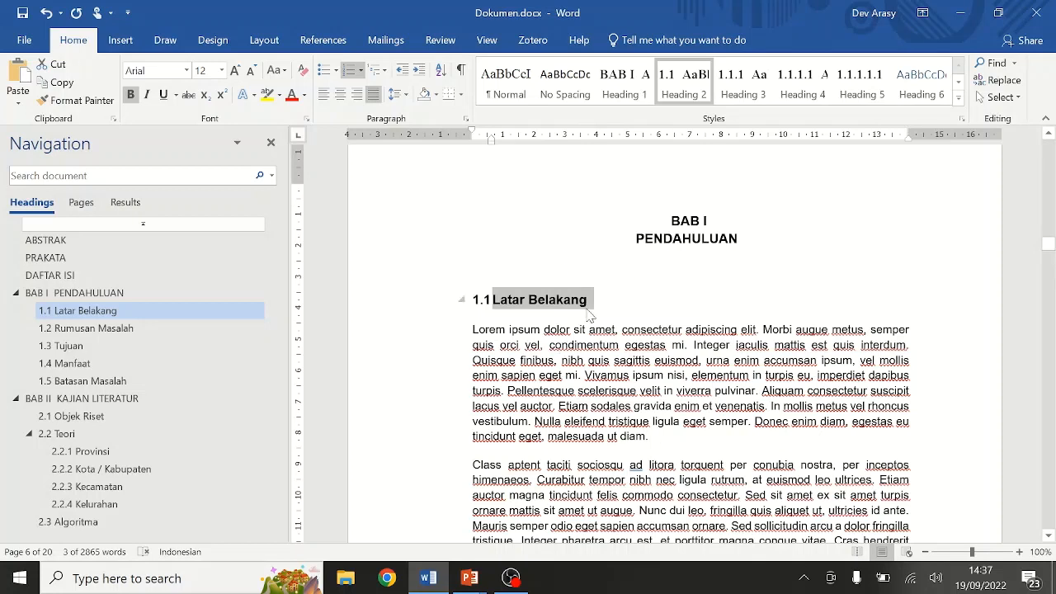
{"action": "left_click", "coordinate": [695, 363]}
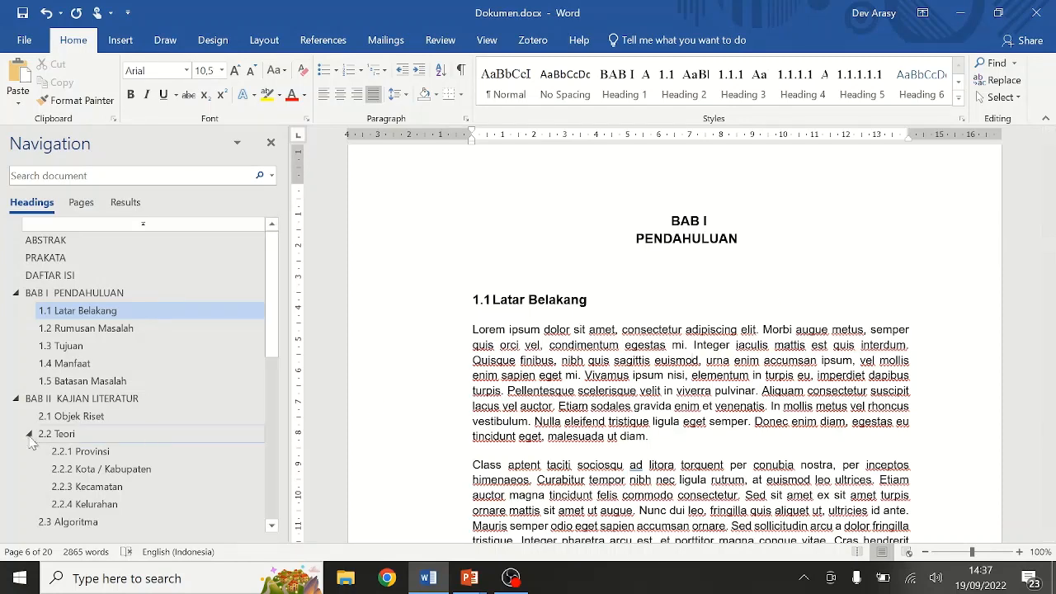
Go to BAB III METODOLOGI PENELITIAN and look over the flowchart under 3.1 Tahapan Penelitian and the pages following it
{"action": "scroll", "coordinate": [21, 443], "scroll_direction": "down", "scroll_amount": 2}
{"action": "scroll", "coordinate": [20, 443], "scroll_direction": "down", "scroll_amount": 3}
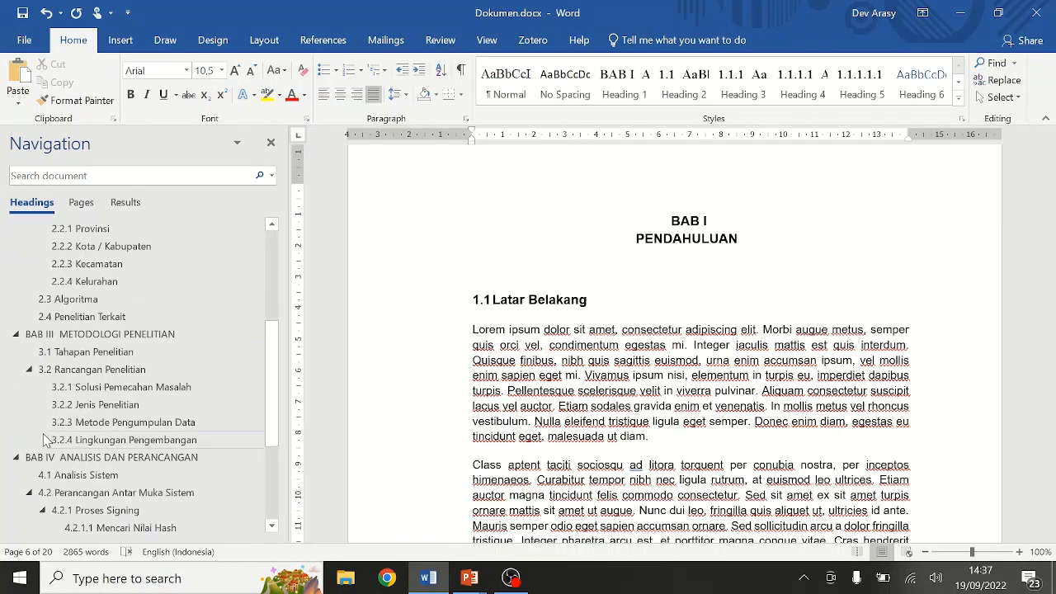
{"action": "left_click", "coordinate": [130, 340]}
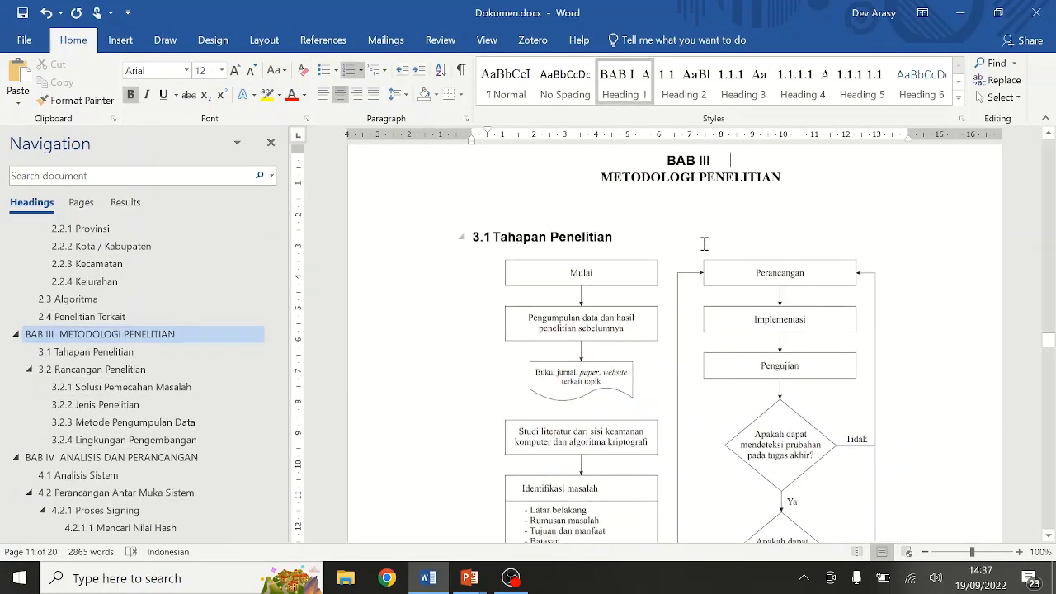
{"action": "scroll", "coordinate": [693, 256], "scroll_direction": "down", "scroll_amount": 3}
{"action": "scroll", "coordinate": [686, 270], "scroll_direction": "down", "scroll_amount": 3}
{"action": "scroll", "coordinate": [683, 278], "scroll_direction": "down", "scroll_amount": 2}
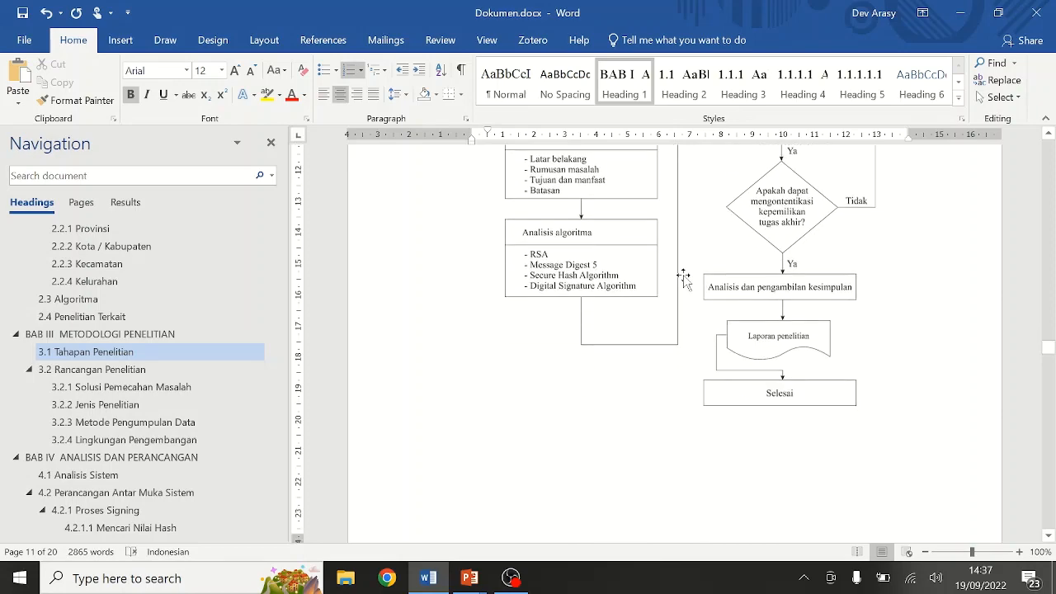
{"action": "scroll", "coordinate": [683, 279], "scroll_direction": "up", "scroll_amount": 3}
{"action": "scroll", "coordinate": [678, 284], "scroll_direction": "down", "scroll_amount": 8}
{"action": "scroll", "coordinate": [677, 287], "scroll_direction": "down", "scroll_amount": 15}
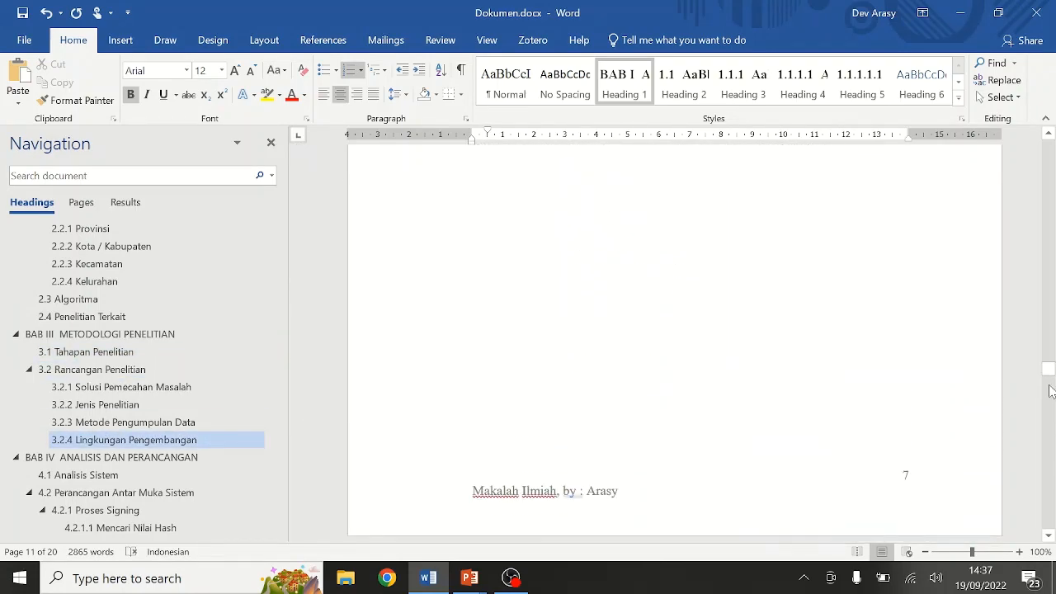
{"action": "left_click_drag", "start_coordinate": [1048, 370], "coordinate": [1049, 347]}
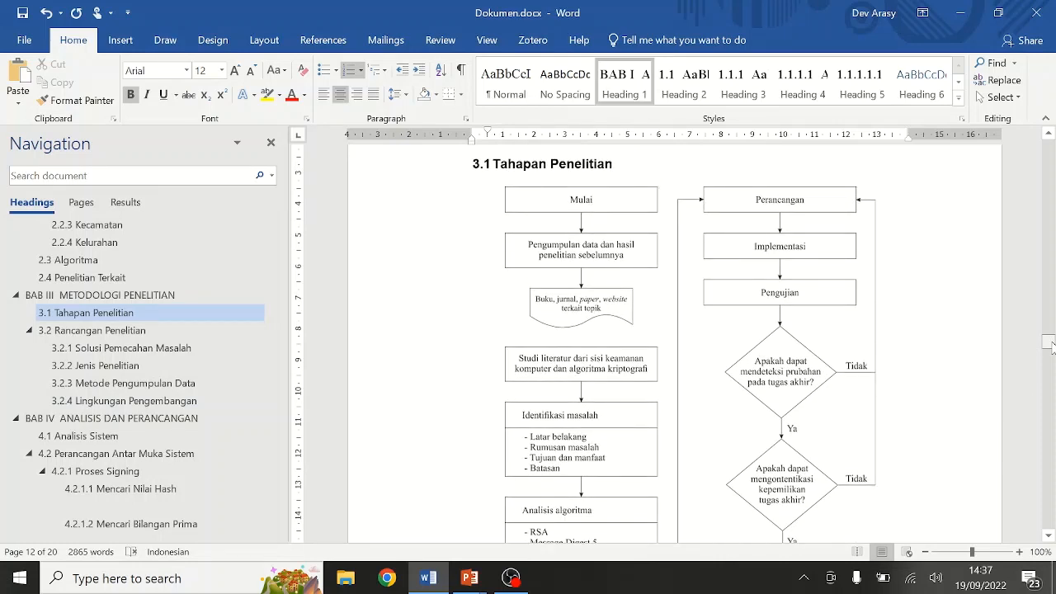
Start a caption for the flowchart under 3.1 Tahapan Penelitian and create a new caption label named Gambar
{"action": "left_click", "coordinate": [691, 271]}
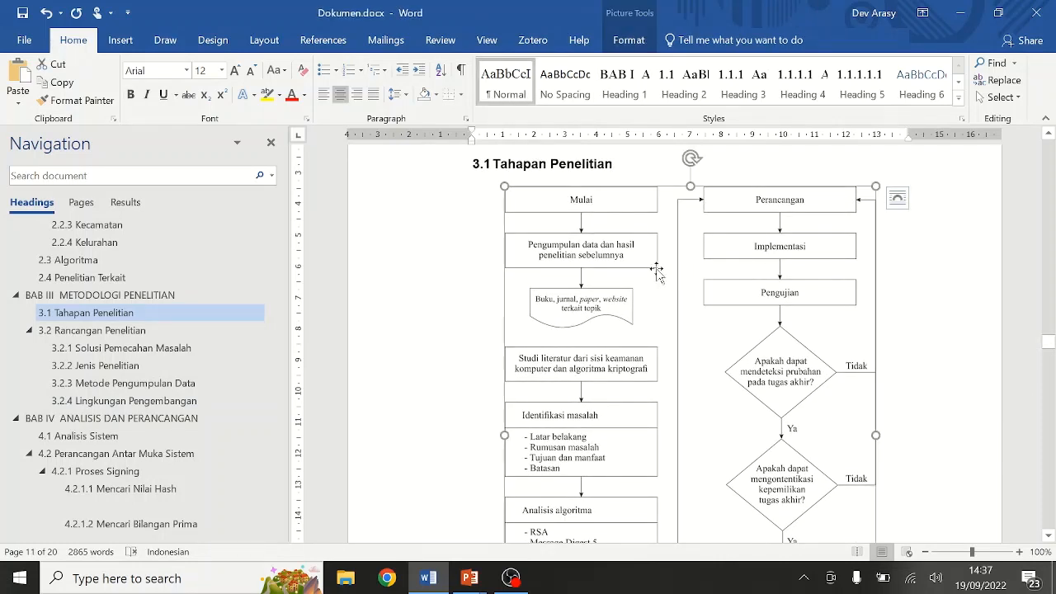
{"action": "right_click", "coordinate": [666, 257]}
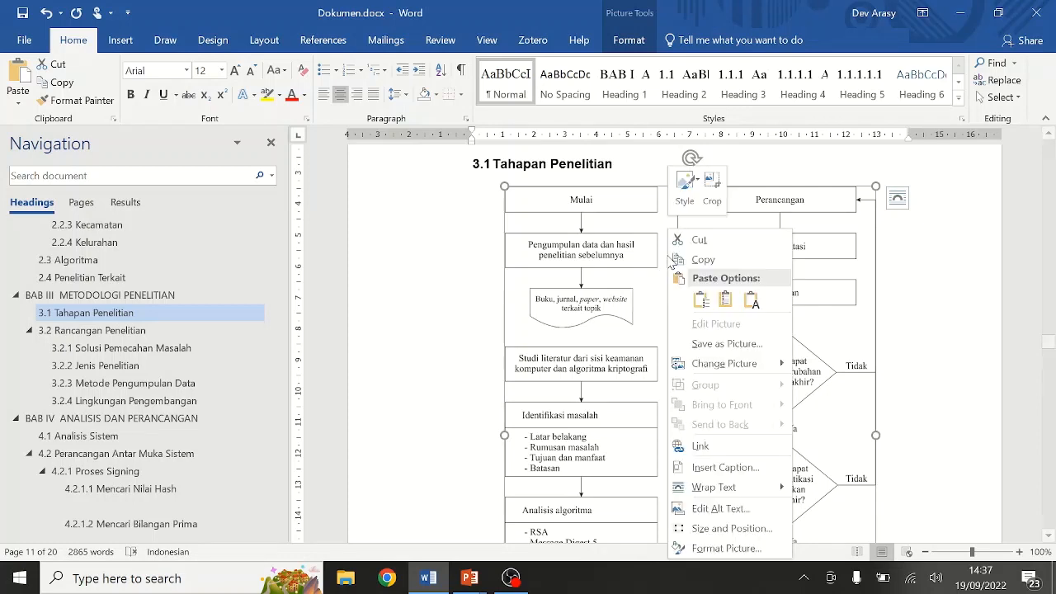
{"action": "left_click", "coordinate": [725, 467]}
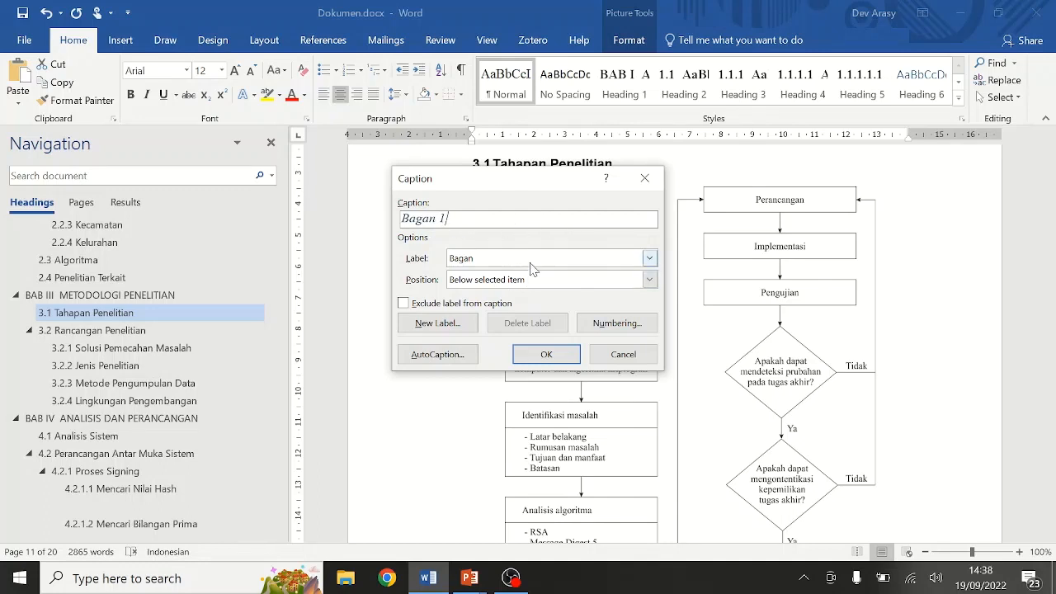
{"action": "left_click", "coordinate": [501, 261]}
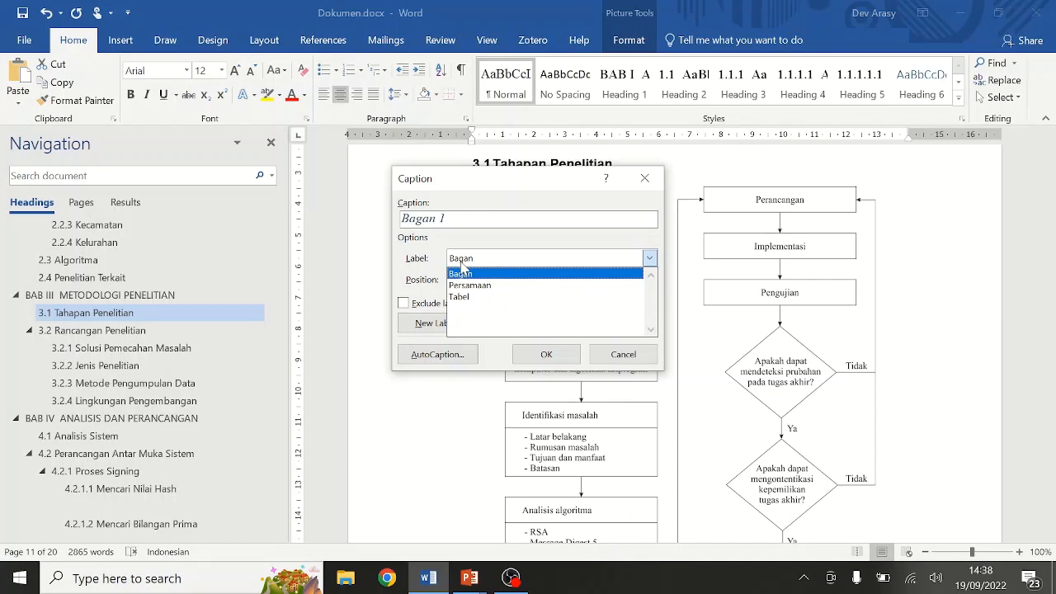
{"action": "left_click", "coordinate": [500, 256]}
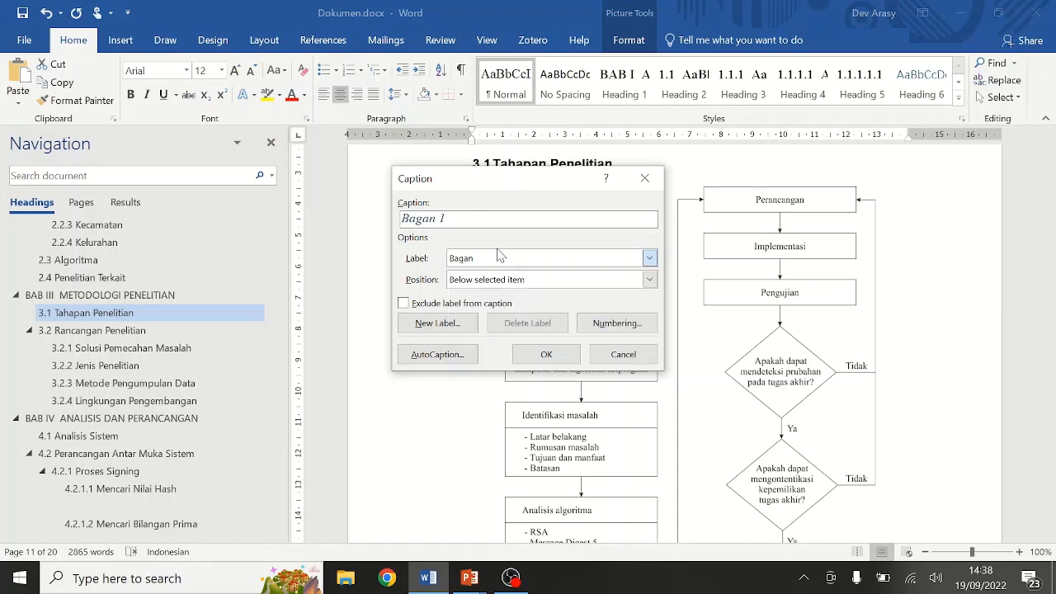
{"action": "left_click", "coordinate": [445, 326]}
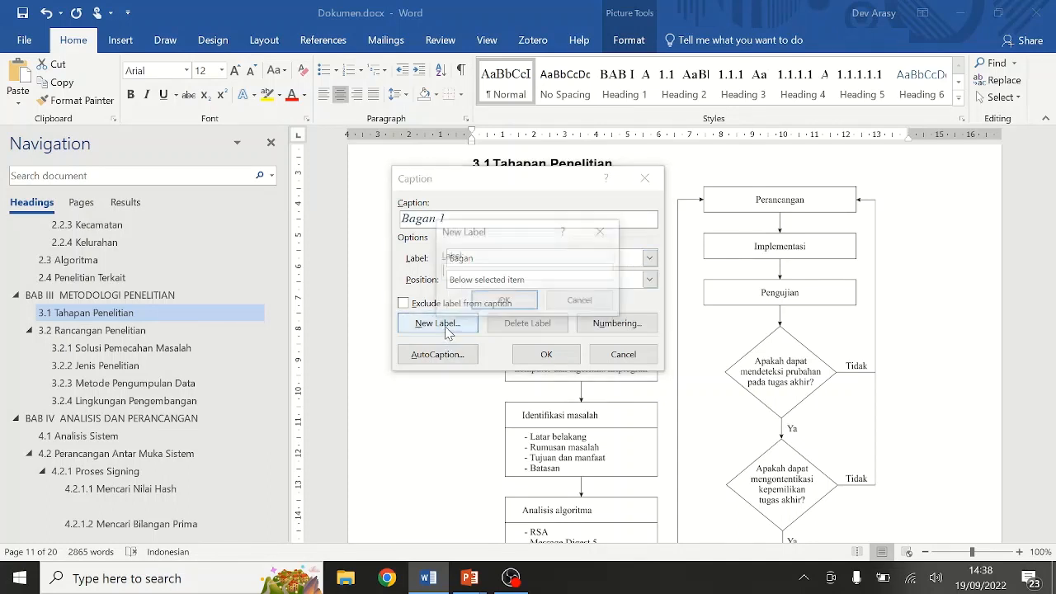
{"action": "type", "text": "Gambar"}
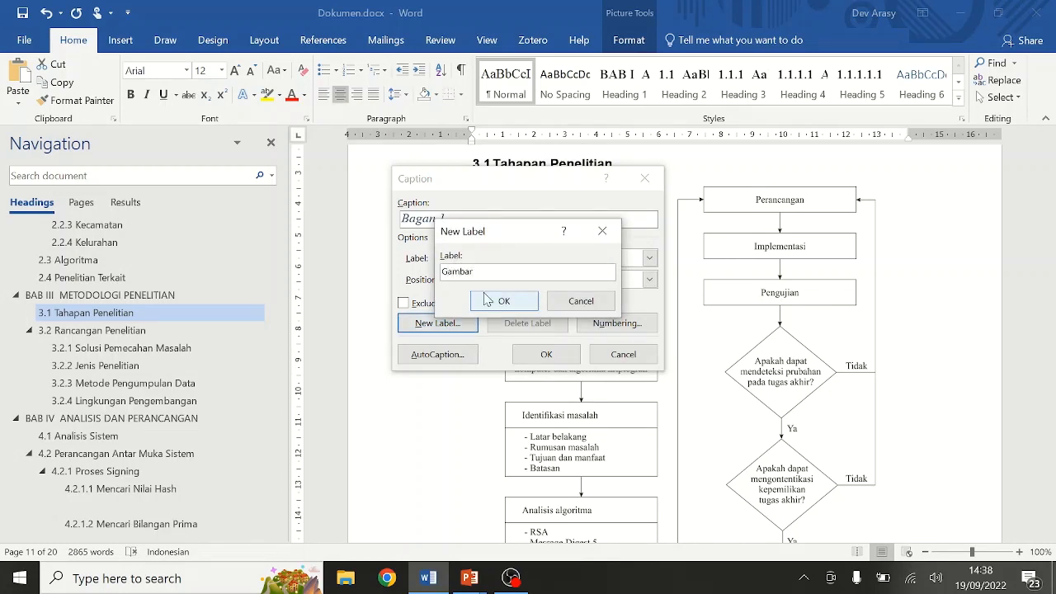
{"action": "left_click", "coordinate": [488, 300]}
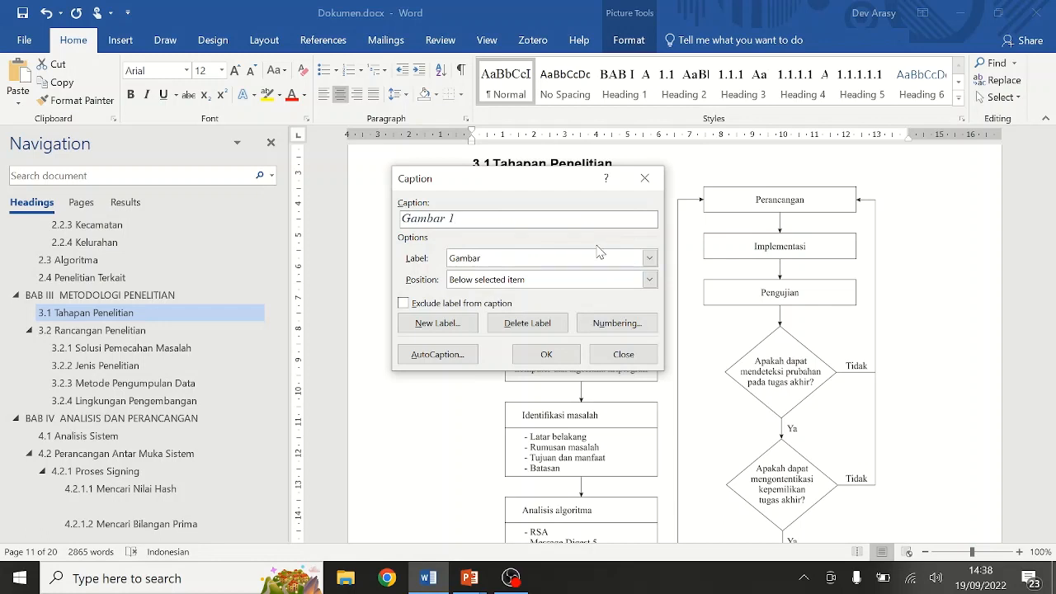
Insert the caption "Gambar 1 Tahapan Penelitian" below the flowchart in section 3.1
{"action": "type", "text": "Tahapan Penelitian"}
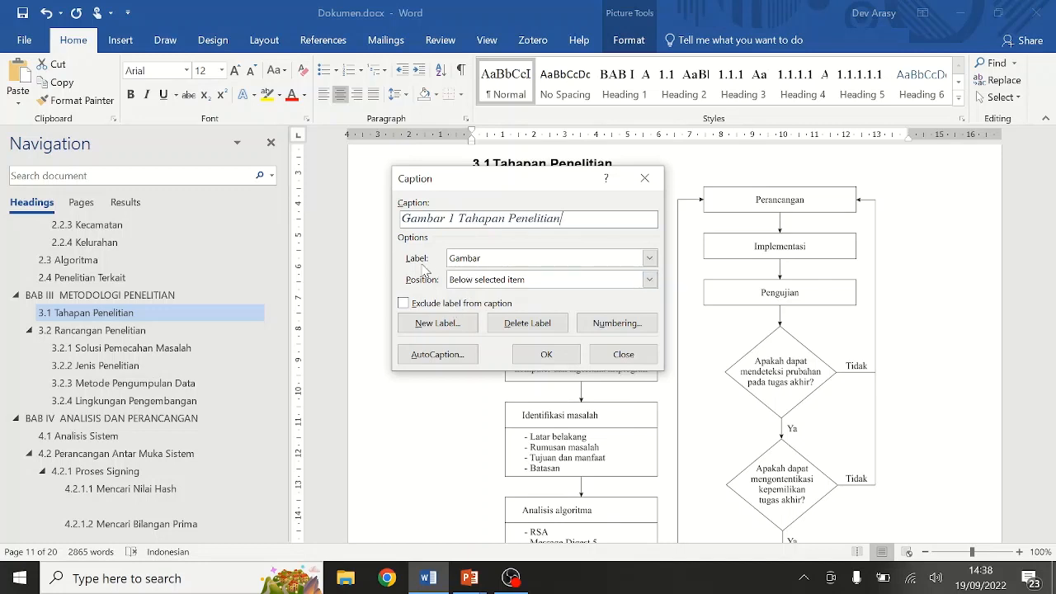
{"action": "left_click", "coordinate": [472, 284]}
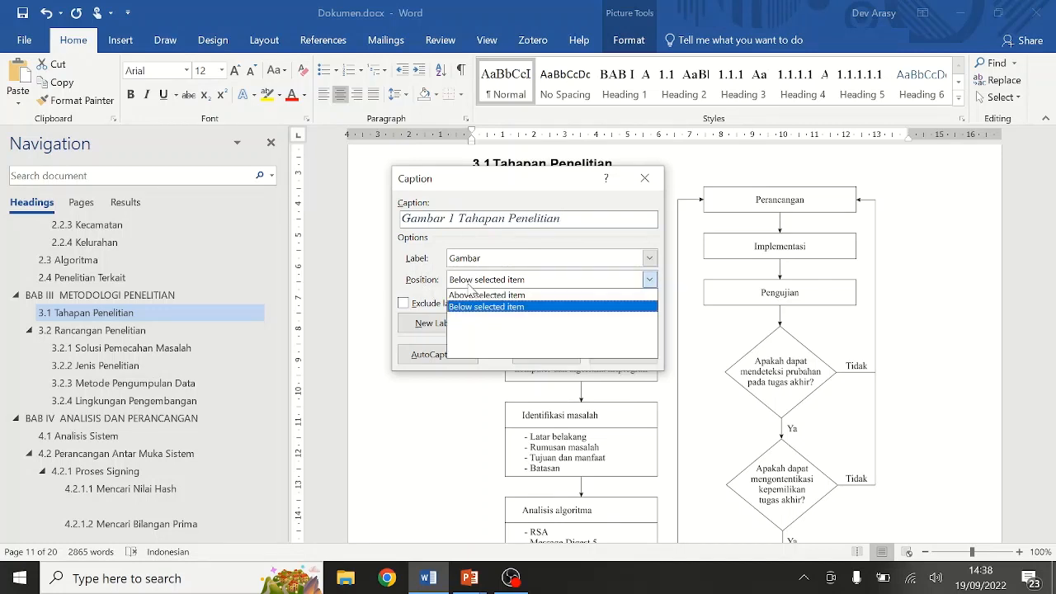
{"action": "left_click", "coordinate": [470, 283]}
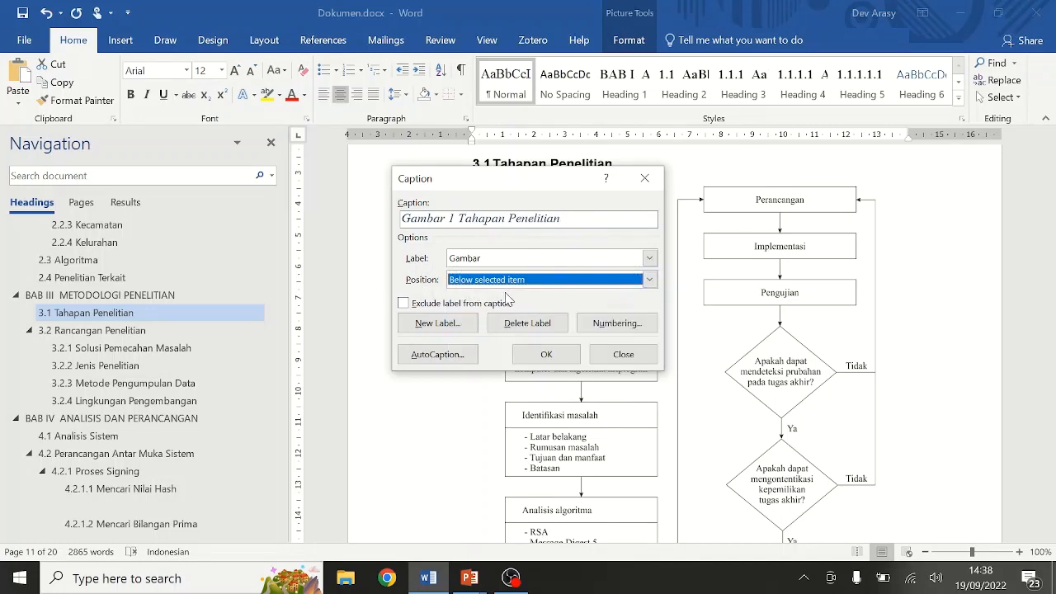
{"action": "left_click", "coordinate": [546, 355]}
{"action": "scroll", "coordinate": [624, 303], "scroll_direction": "down", "scroll_amount": 1}
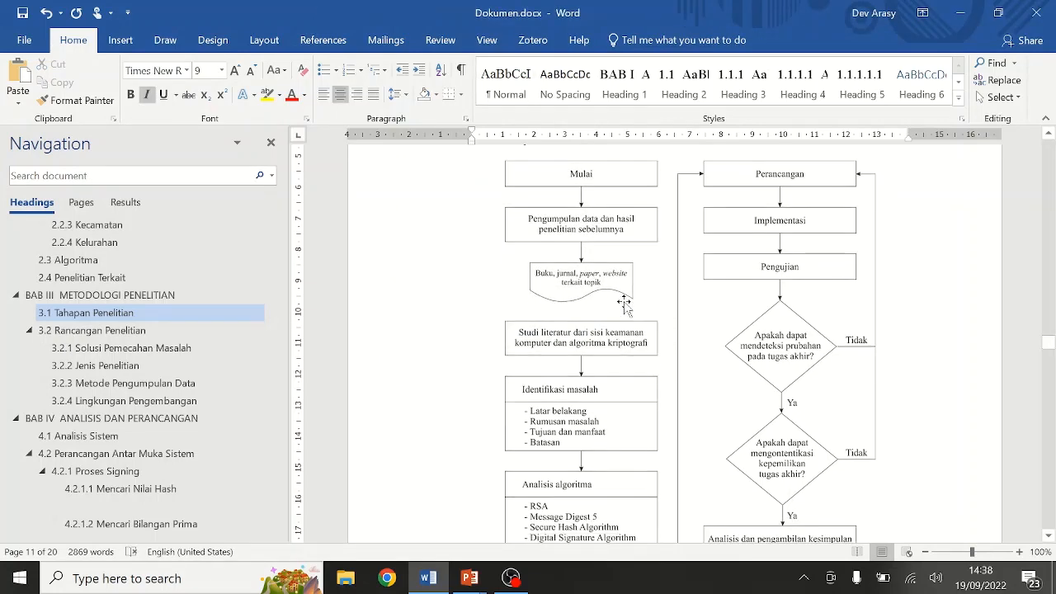
{"action": "scroll", "coordinate": [624, 303], "scroll_direction": "down", "scroll_amount": 6}
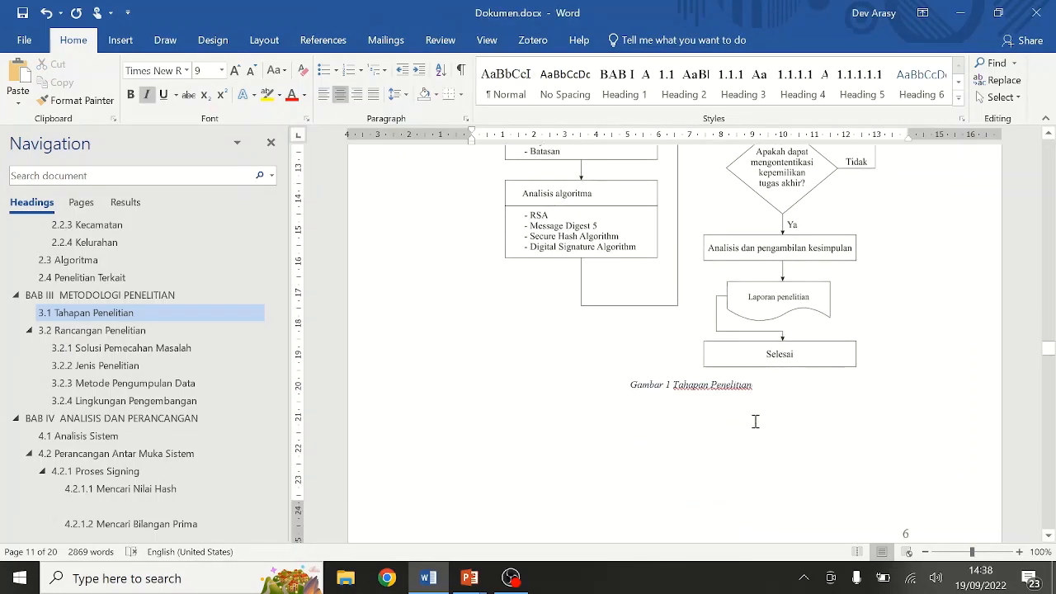
Insert the caption "Gambar 2Proses Signing" below the first diagram under 4.1 Analisis Sistem, using the Gambar label
{"action": "scroll", "coordinate": [726, 381], "scroll_direction": "down", "scroll_amount": 5}
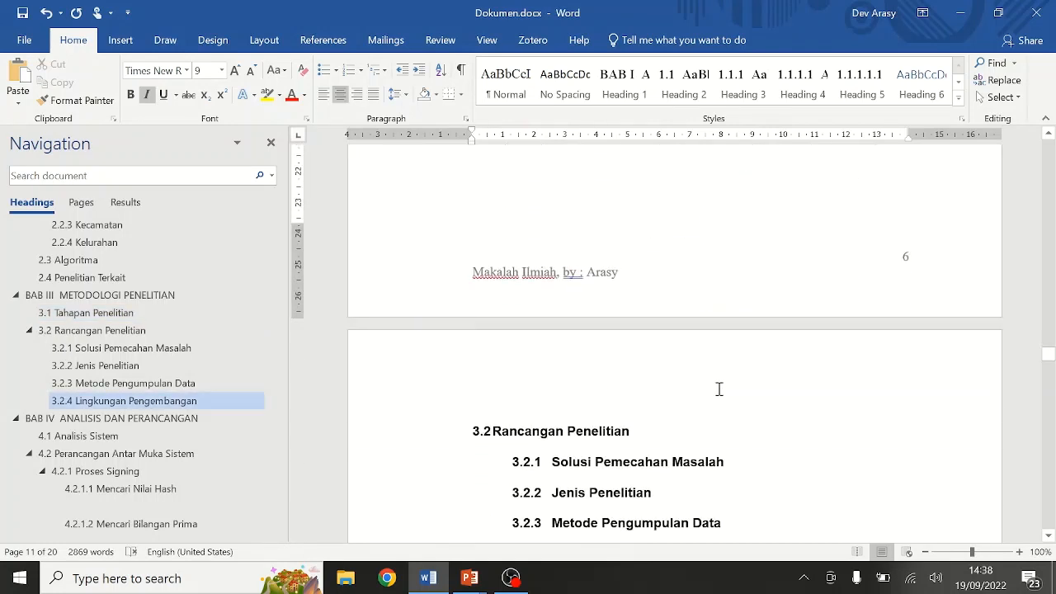
{"action": "scroll", "coordinate": [726, 388], "scroll_direction": "down", "scroll_amount": 10}
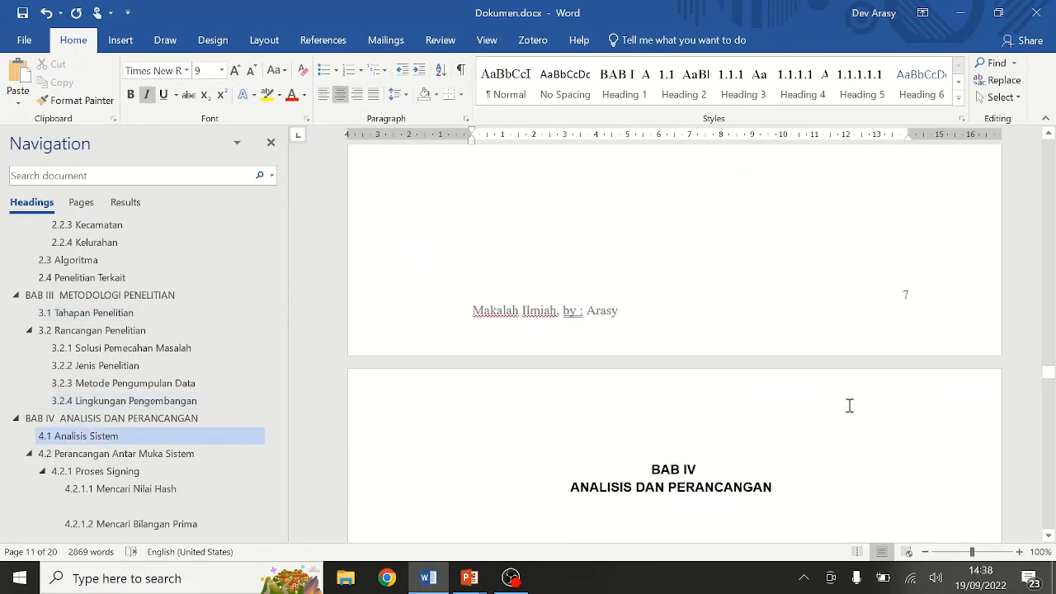
{"action": "scroll", "coordinate": [850, 405], "scroll_direction": "down", "scroll_amount": 5}
{"action": "left_click", "coordinate": [688, 355]}
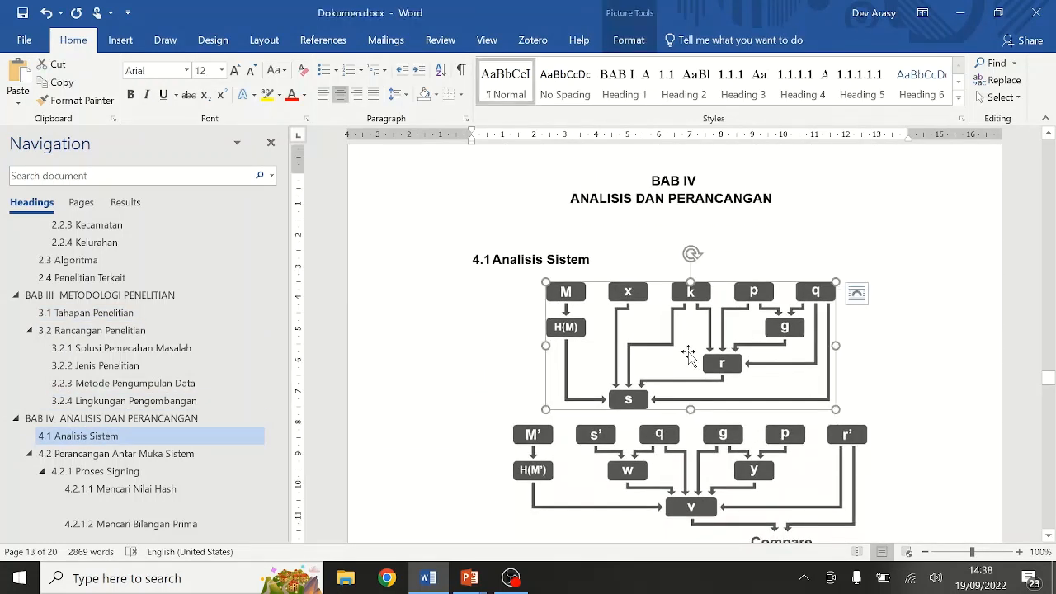
{"action": "right_click", "coordinate": [688, 354]}
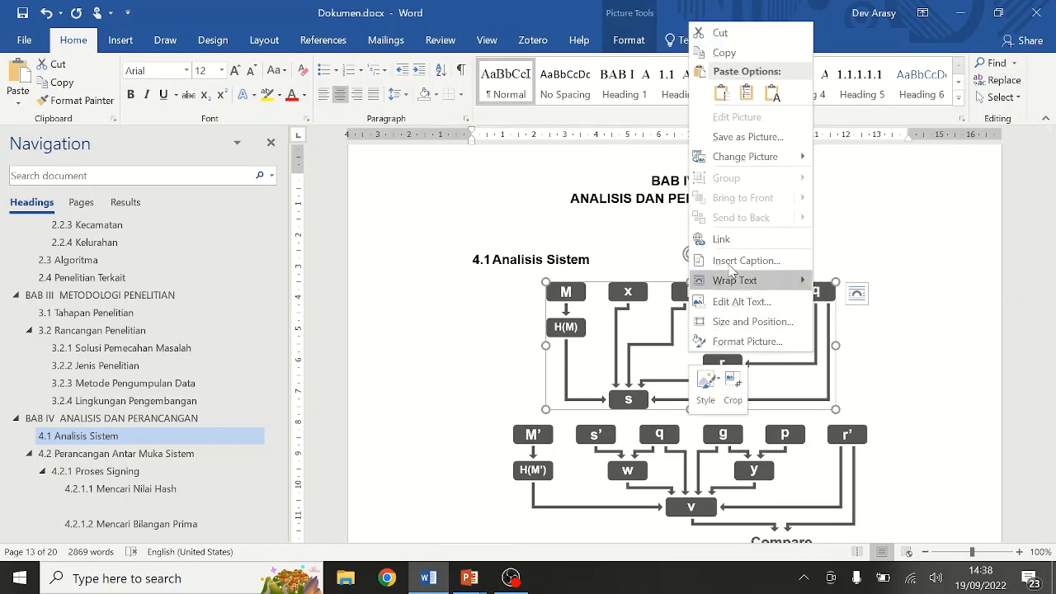
{"action": "left_click", "coordinate": [728, 258]}
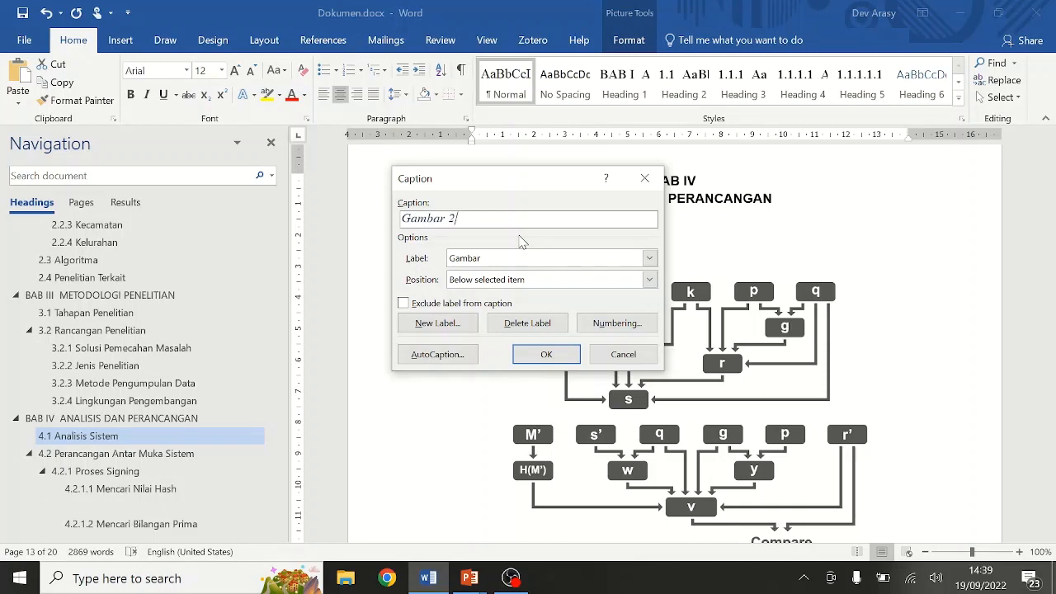
{"action": "type", "text": "Proses"}
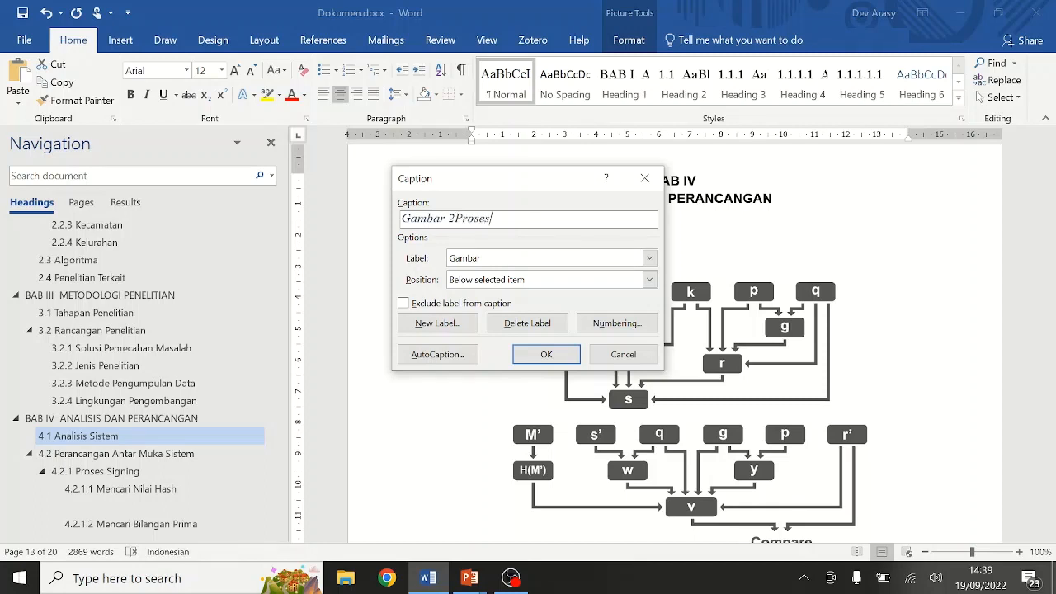
{"action": "type", "text": " Signing"}
{"action": "left_click", "coordinate": [546, 354]}
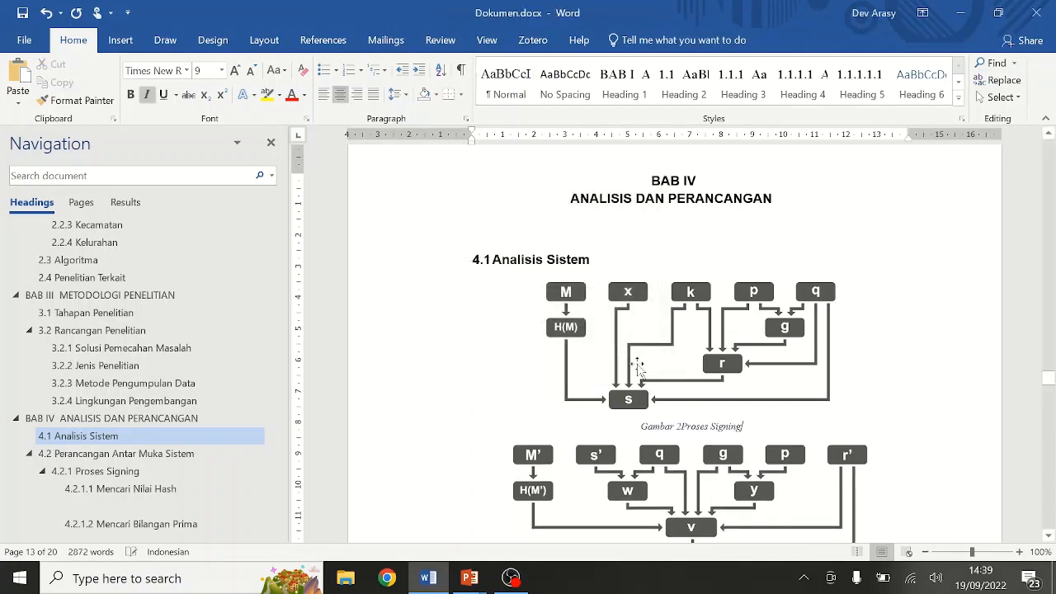
Insert the caption "Gambar 3Proses Verifying" below the second diagram under 4.1 Analisis Sistem, using the Gambar label
{"action": "scroll", "coordinate": [659, 390], "scroll_direction": "down", "scroll_amount": 4}
{"action": "scroll", "coordinate": [659, 390], "scroll_direction": "down", "scroll_amount": 1}
{"action": "left_click", "coordinate": [732, 301]}
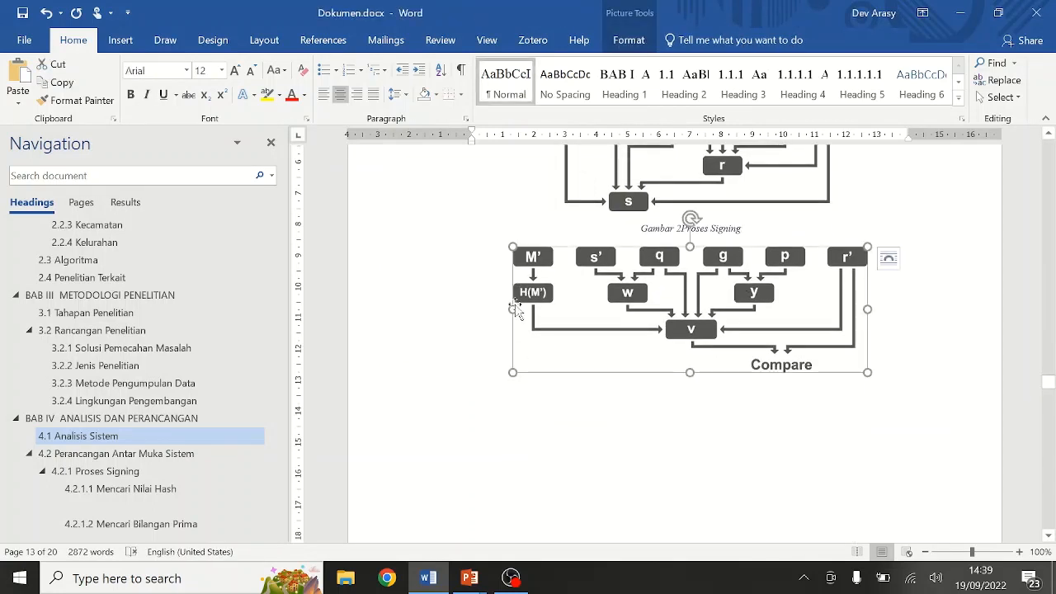
{"action": "right_click", "coordinate": [714, 322]}
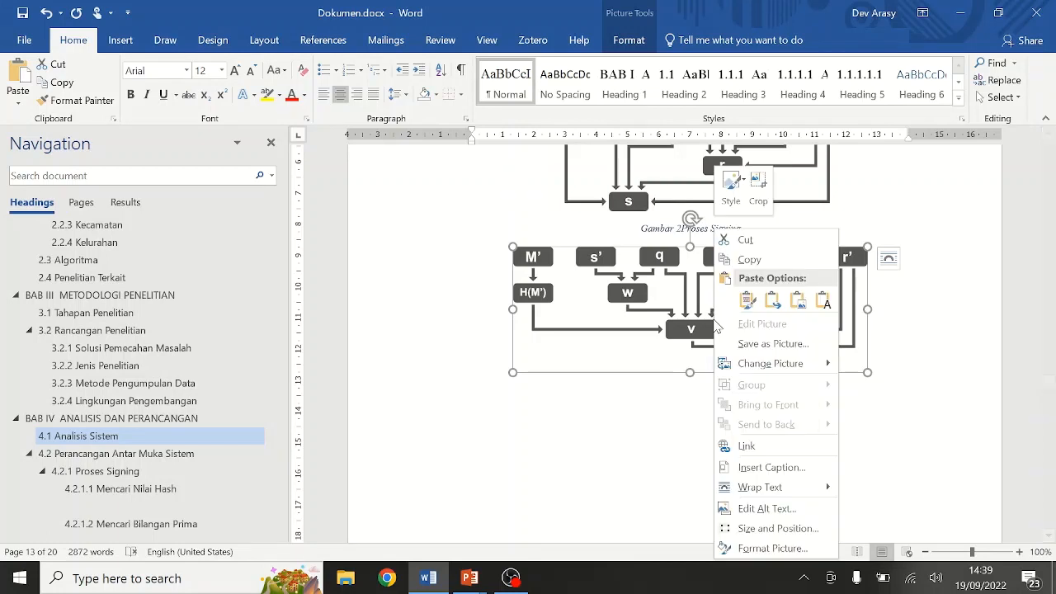
{"action": "left_click", "coordinate": [746, 467]}
{"action": "type", "text": "Pro"}
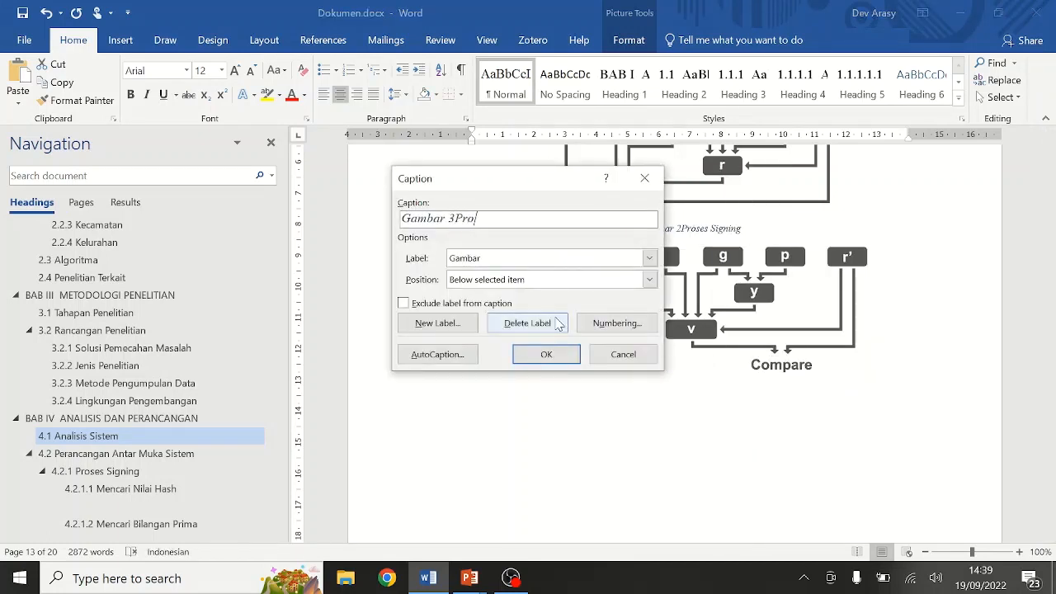
{"action": "type", "text": "ses Ve"}
{"action": "type", "text": "rifying"}
{"action": "left_click", "coordinate": [546, 355]}
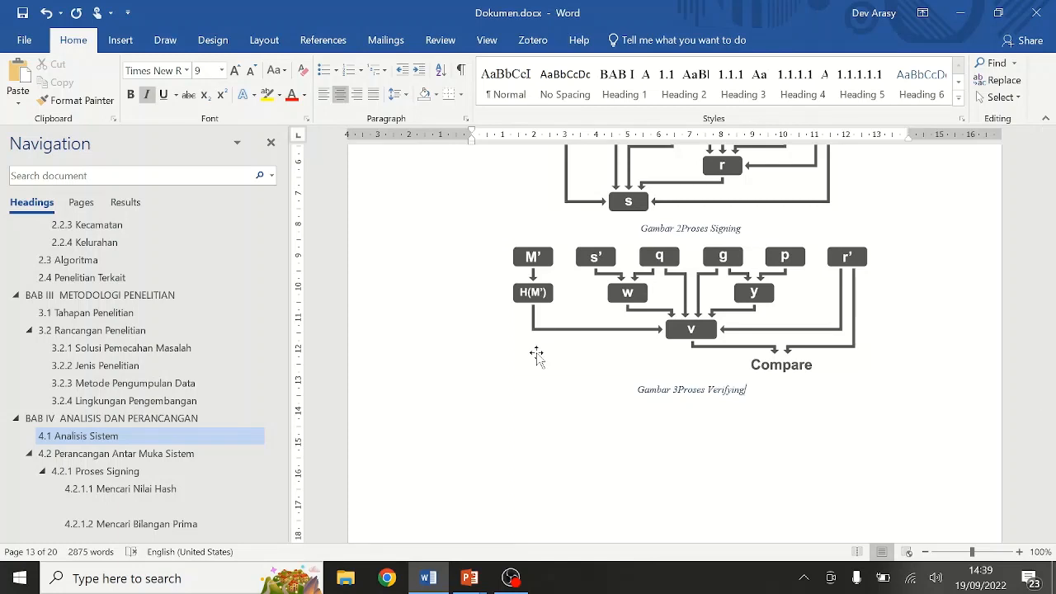
Start a caption for the No/Proses/Komputasi table after the Proses Verifying diagram, using the Tabel label
{"action": "scroll", "coordinate": [672, 363], "scroll_direction": "down", "scroll_amount": 5}
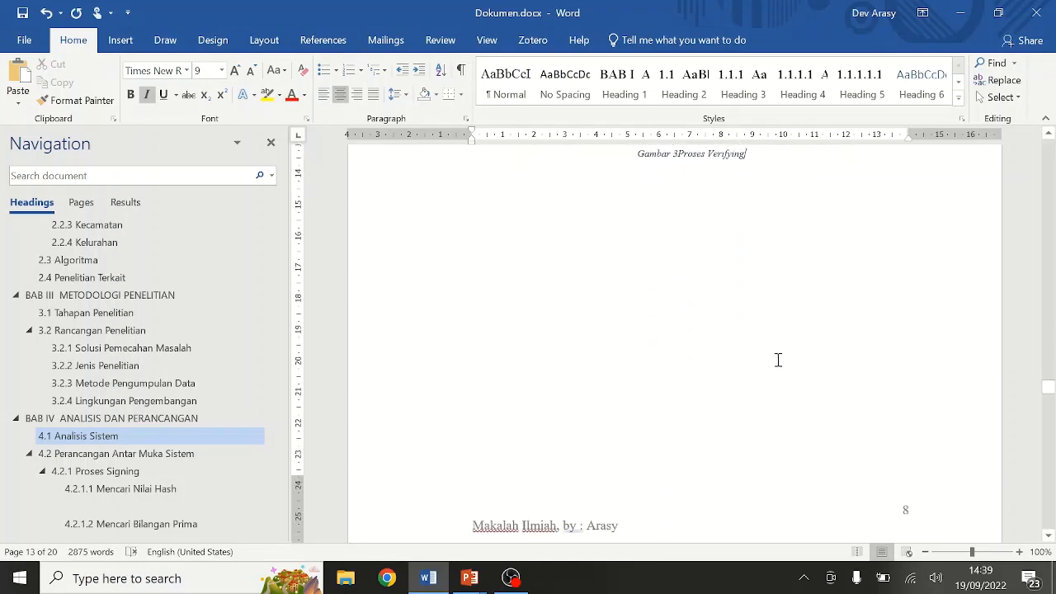
{"action": "scroll", "coordinate": [808, 415], "scroll_direction": "down", "scroll_amount": 12}
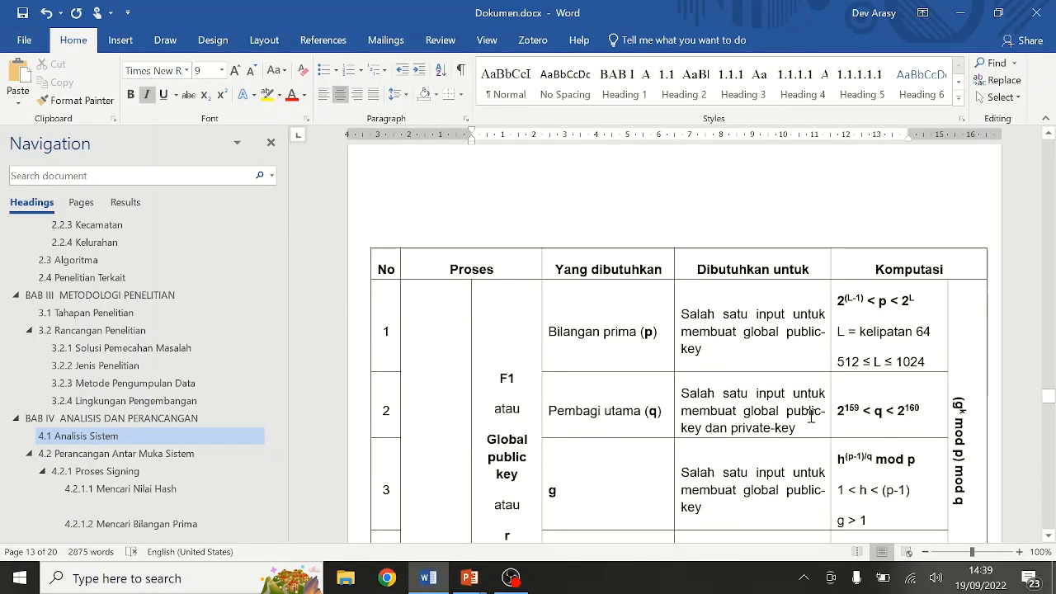
{"action": "mouse_move", "coordinate": [1046, 402]}
{"action": "left_mouse_down"}
{"action": "mouse_move", "coordinate": [1051, 442]}
{"action": "mouse_move", "coordinate": [1050, 394]}
{"action": "left_mouse_up"}
{"action": "right_click", "coordinate": [365, 378]}
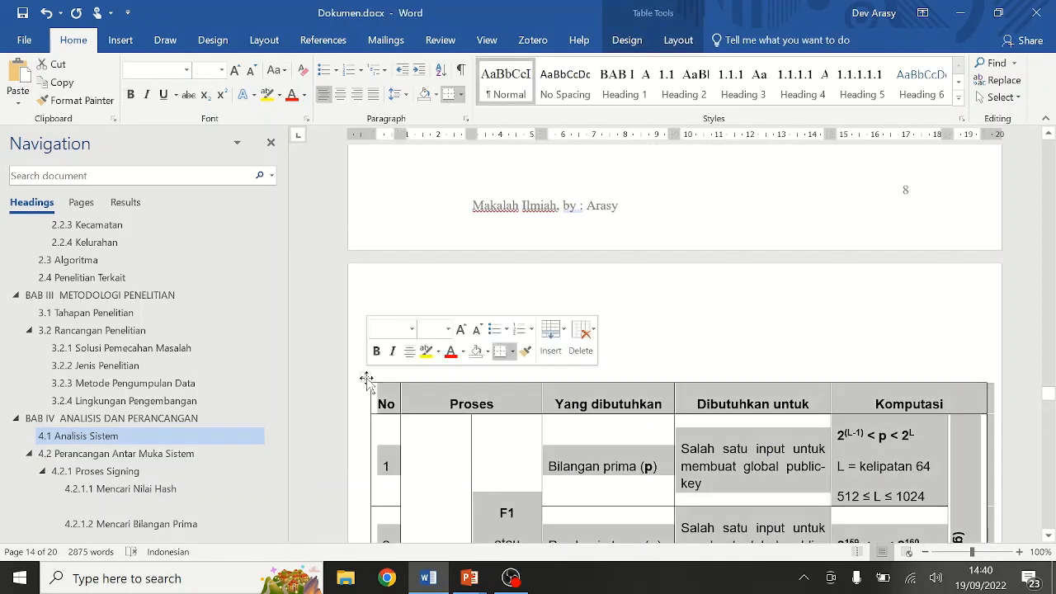
{"action": "left_click", "coordinate": [421, 326]}
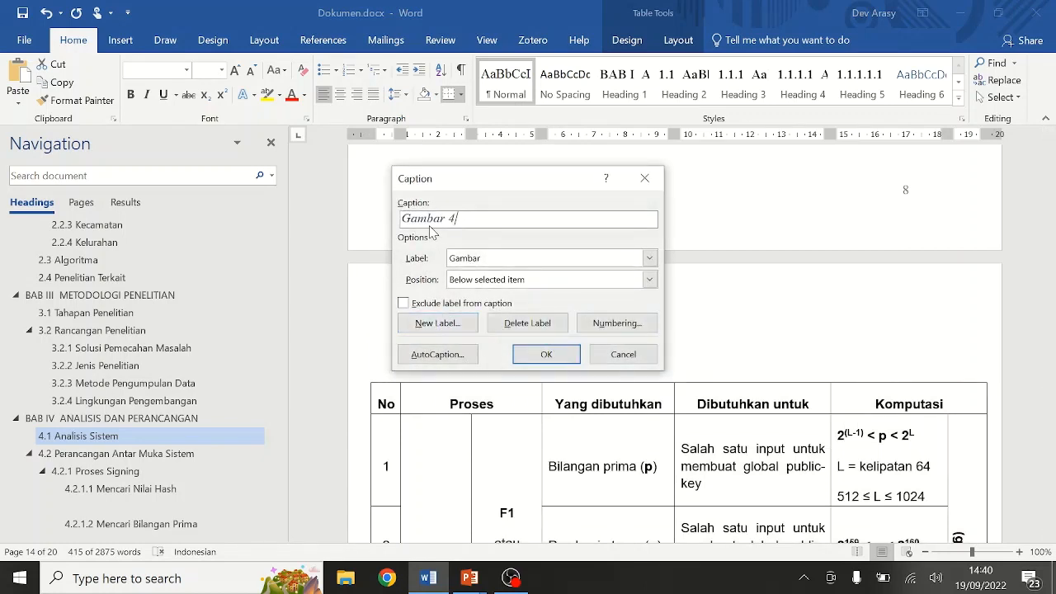
{"action": "left_click", "coordinate": [453, 259]}
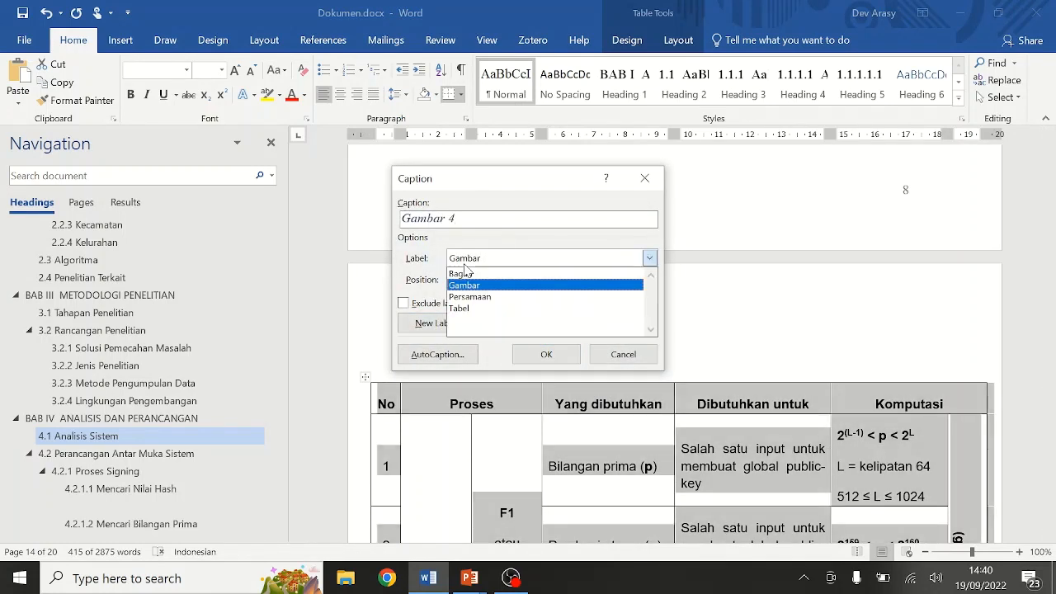
{"action": "left_click", "coordinate": [461, 308]}
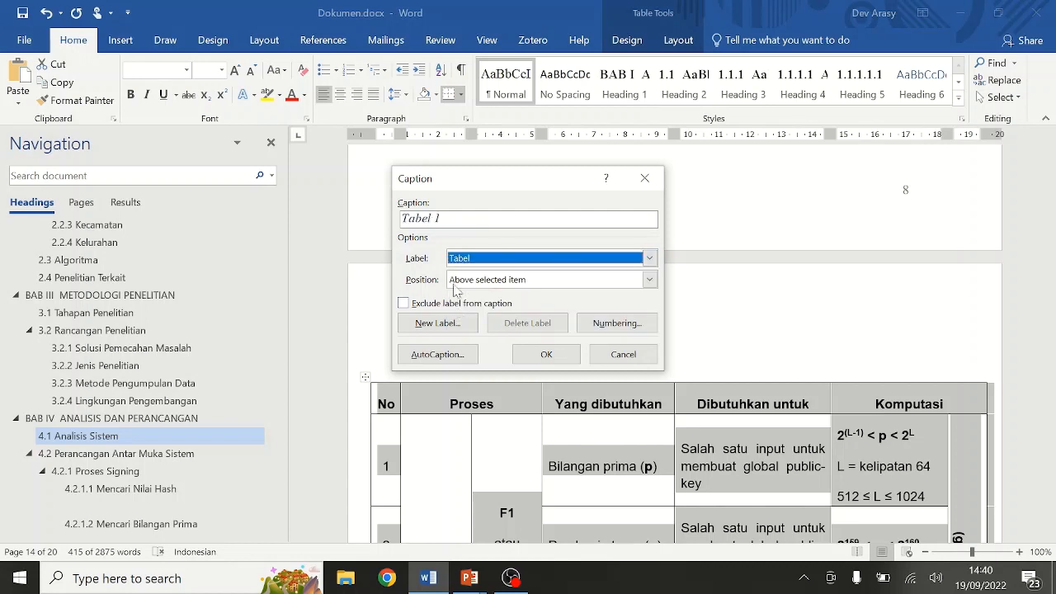
Complete the table caption as "Tabel 1Daftar Tahapan Signing" and insert it above the table
{"action": "left_click", "coordinate": [465, 220]}
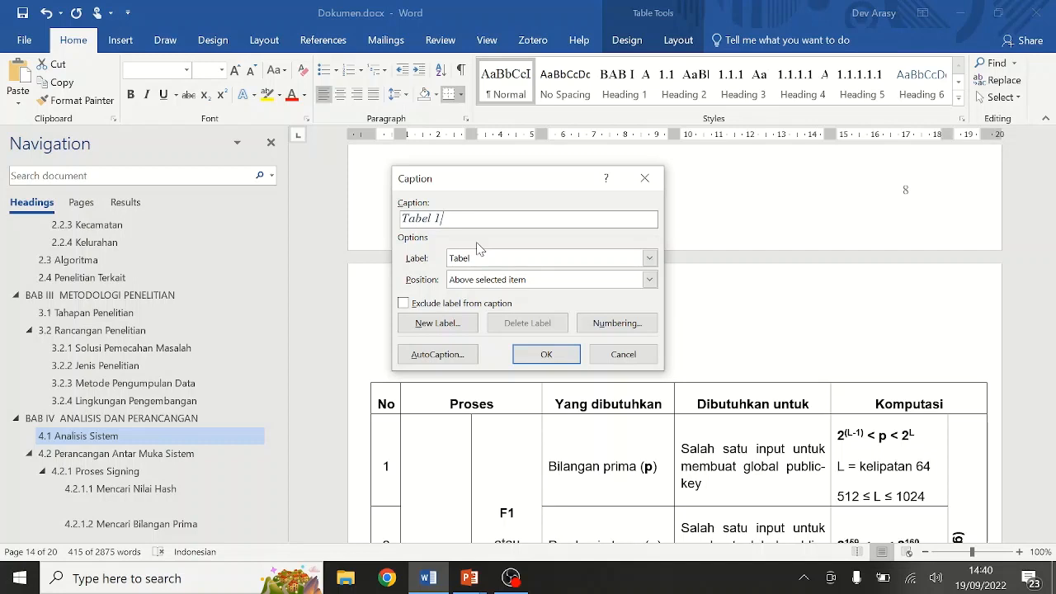
{"action": "type", "text": "Daf"}
{"action": "type", "text": "Tab"}
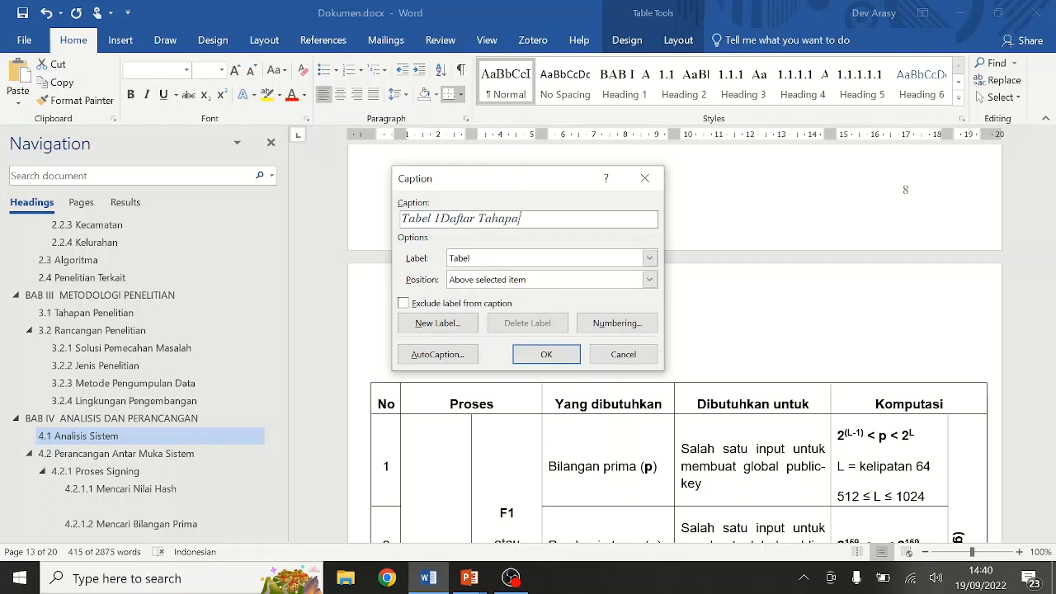
{"action": "type", "text": "apan Sg"}
{"action": "type", "text": "gning"}
{"action": "left_click", "coordinate": [544, 359]}
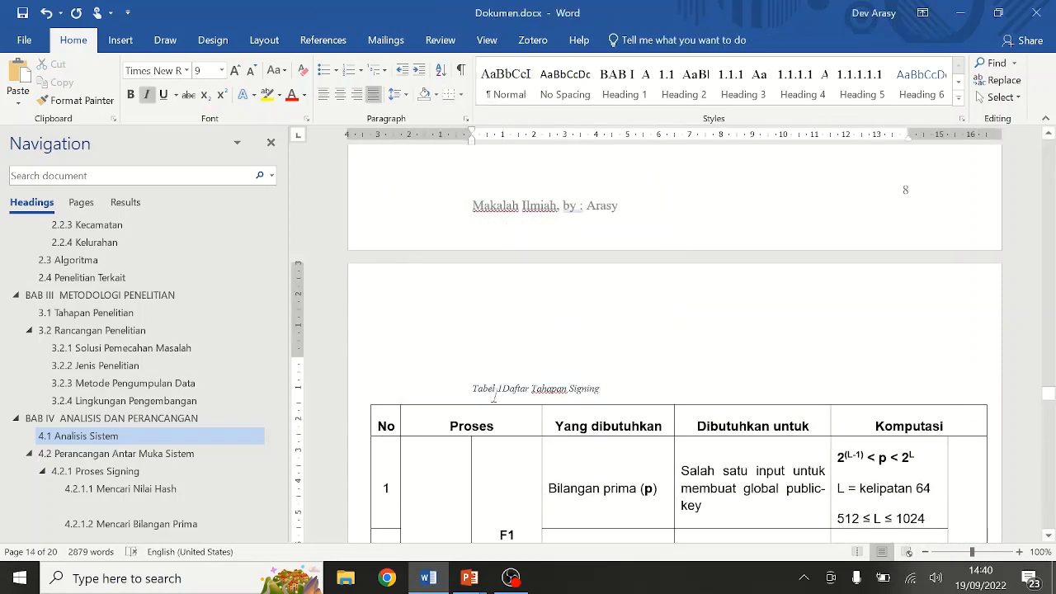
{"action": "left_click", "coordinate": [499, 388]}
Insert a page break below the DAFTAR PUSTAKA entry at the end of the table of contents
{"action": "scroll", "coordinate": [493, 394], "scroll_direction": "down", "scroll_amount": 1}
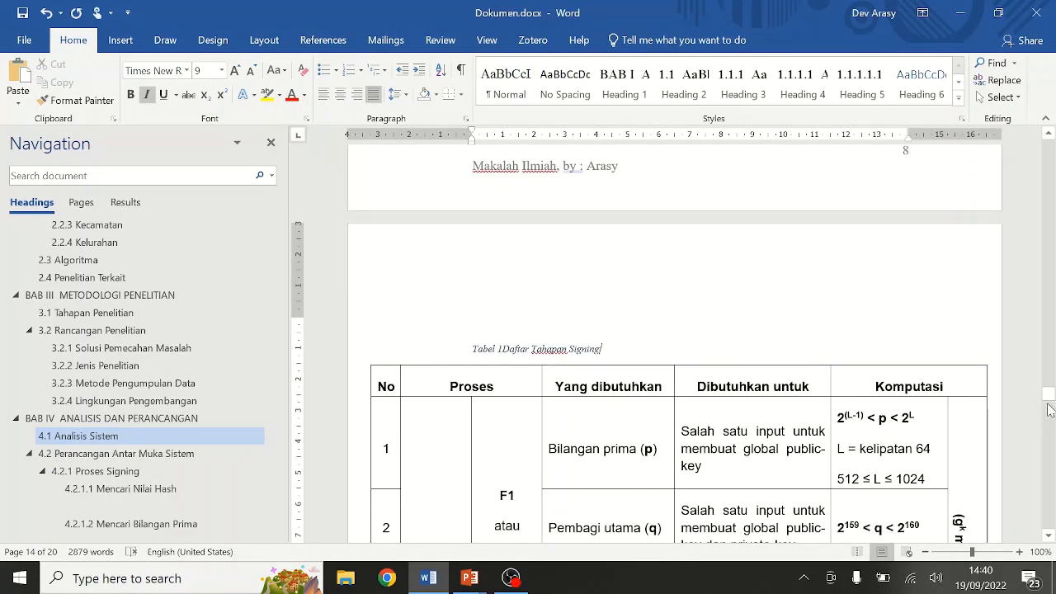
{"action": "left_click_drag", "start_coordinate": [1050, 404], "coordinate": [1043, 362]}
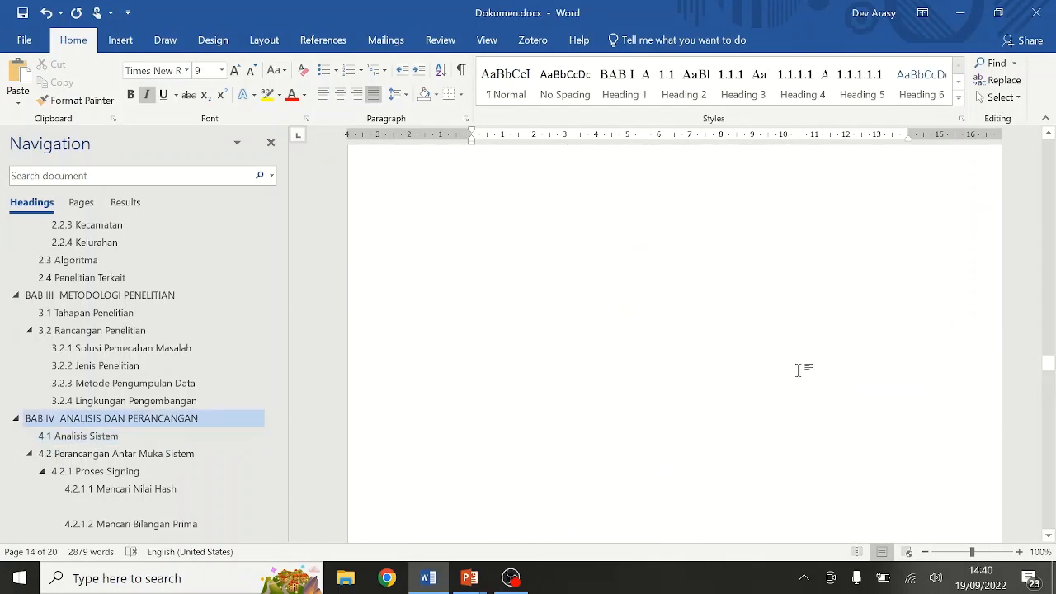
{"action": "scroll", "coordinate": [183, 381], "scroll_direction": "up", "scroll_amount": 5}
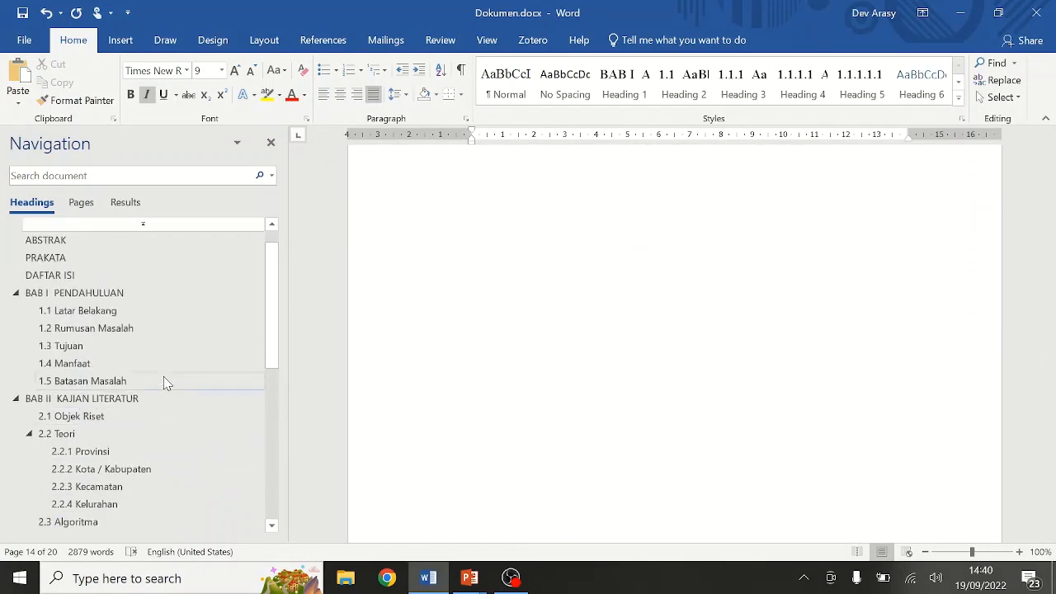
{"action": "left_click", "coordinate": [74, 260]}
{"action": "left_click", "coordinate": [70, 275]}
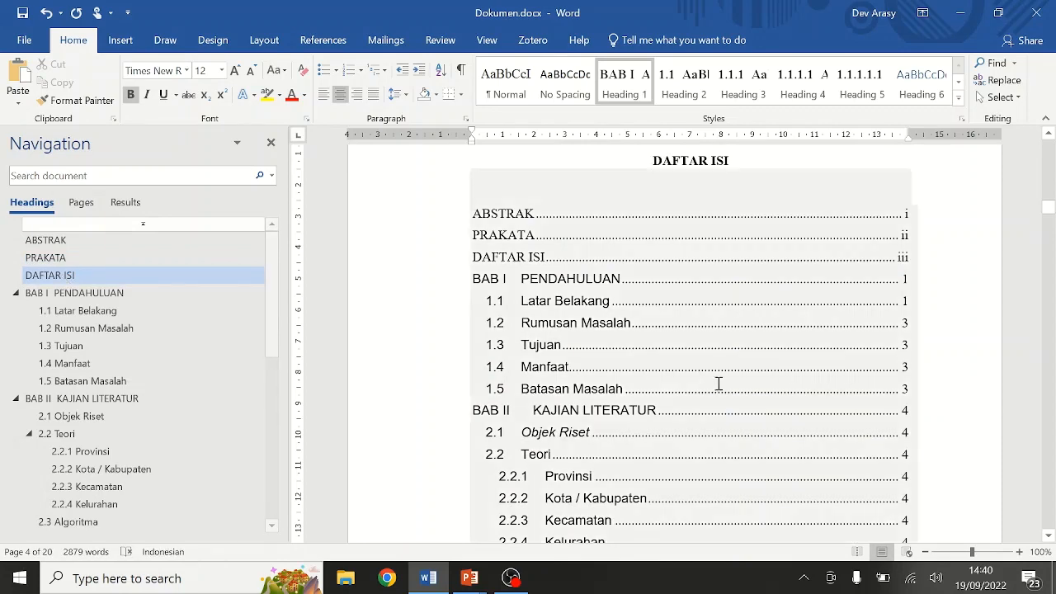
{"action": "scroll", "coordinate": [719, 394], "scroll_direction": "down", "scroll_amount": 6}
{"action": "scroll", "coordinate": [722, 403], "scroll_direction": "down", "scroll_amount": 7}
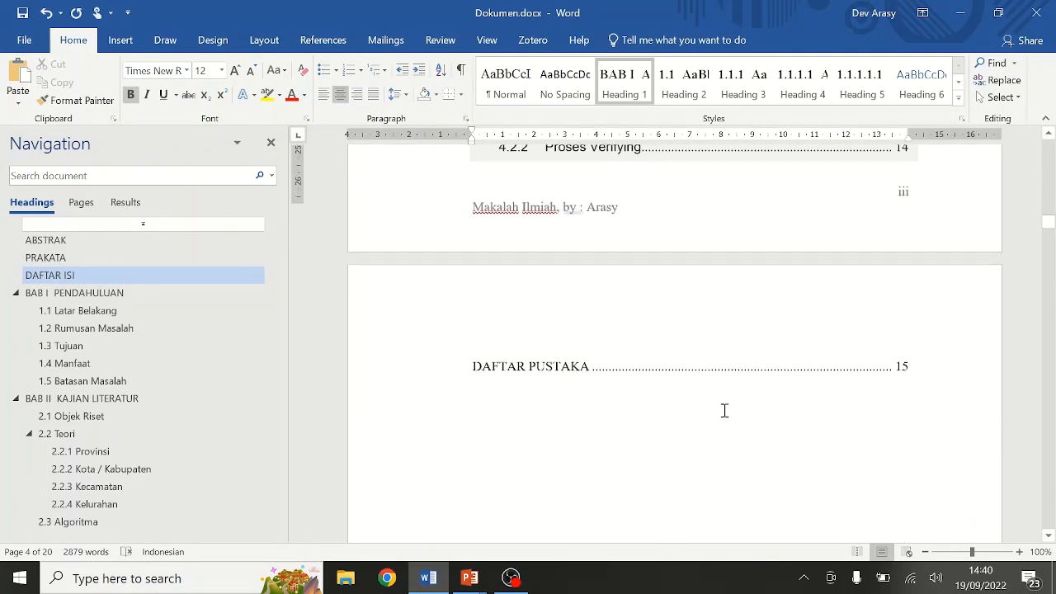
{"action": "scroll", "coordinate": [724, 410], "scroll_direction": "down", "scroll_amount": 1}
{"action": "left_click", "coordinate": [720, 408]}
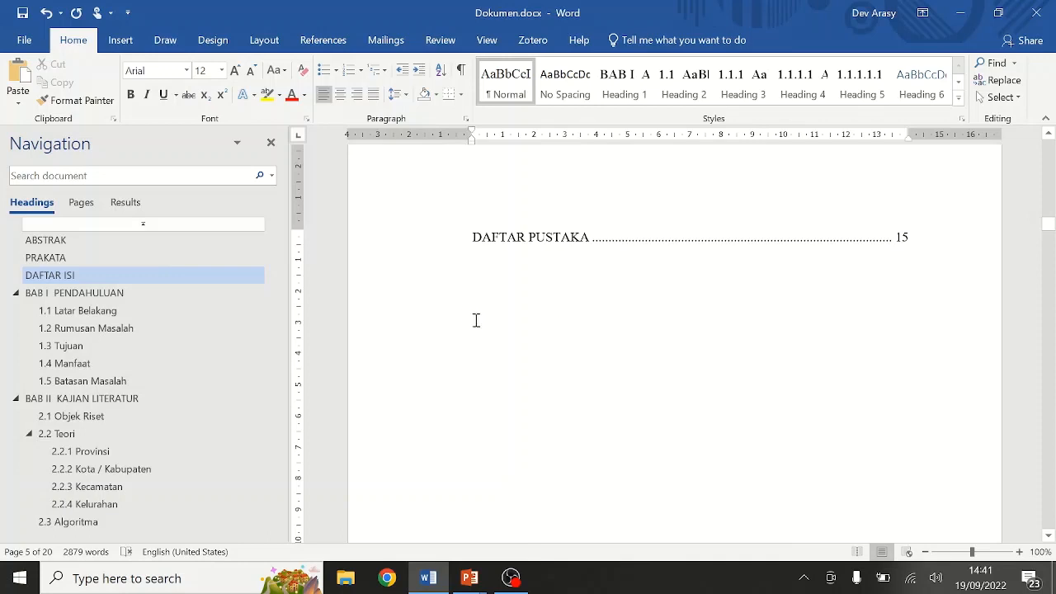
{"action": "left_click", "coordinate": [121, 43]}
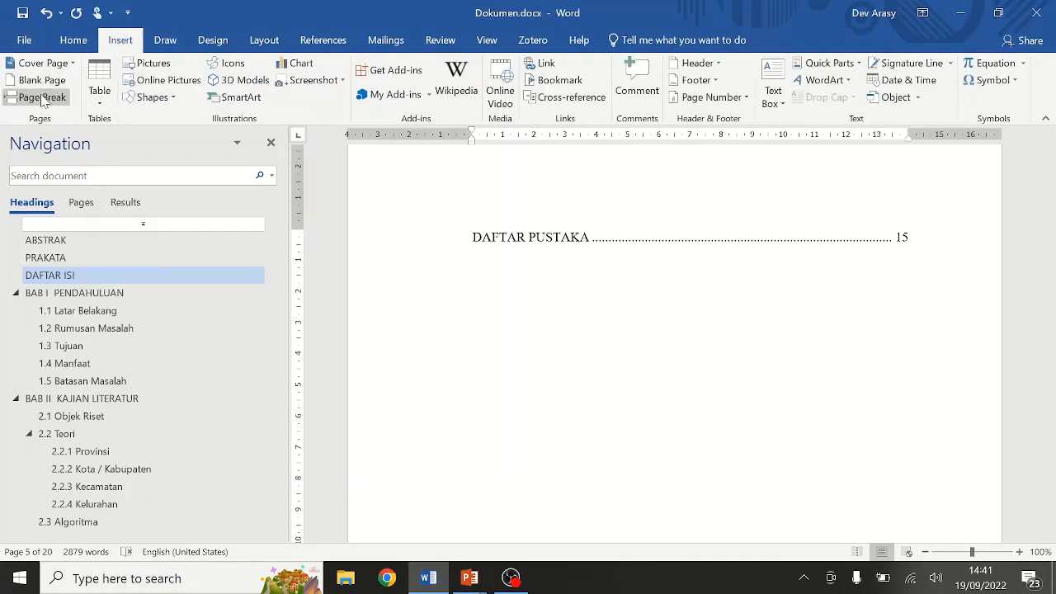
{"action": "left_click", "coordinate": [43, 97]}
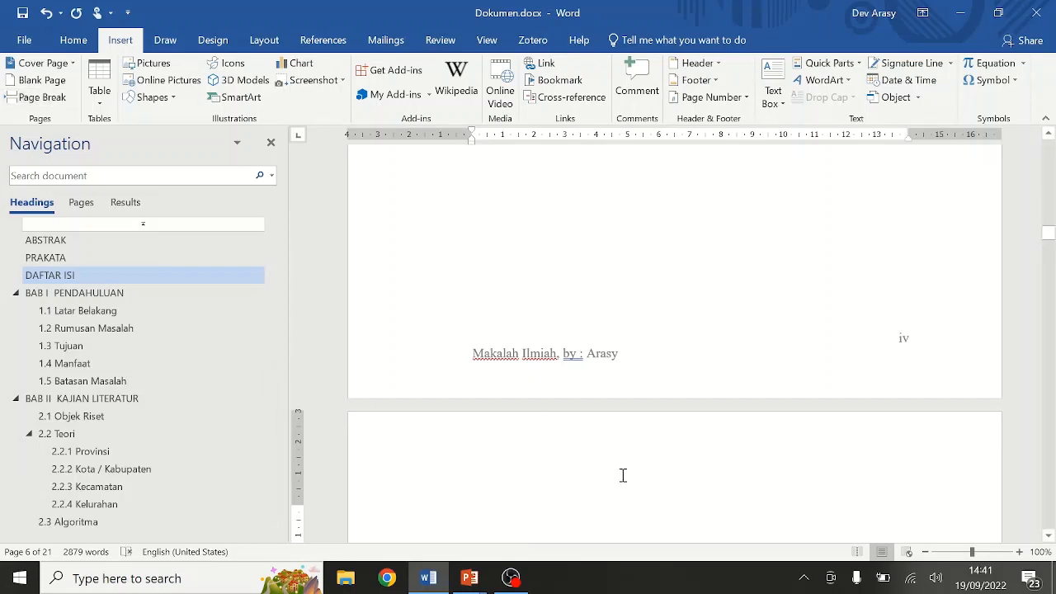
Add one more page break after the table of contents and enter the title DAFTAR GAMBAR on the new page
{"action": "scroll", "coordinate": [624, 476], "scroll_direction": "down", "scroll_amount": 3}
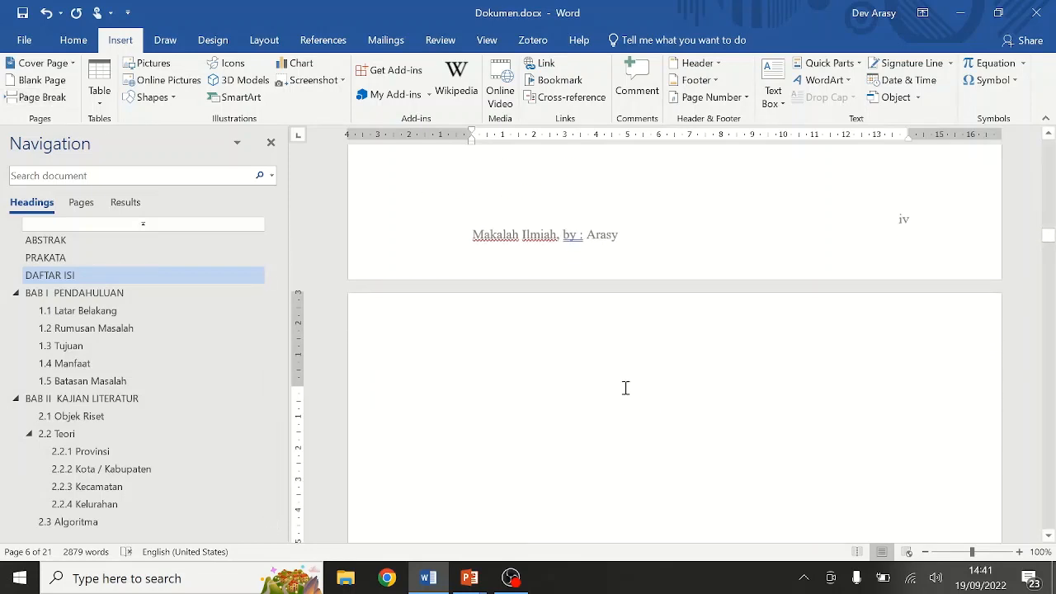
{"action": "key", "text": "ctrl+Return"}
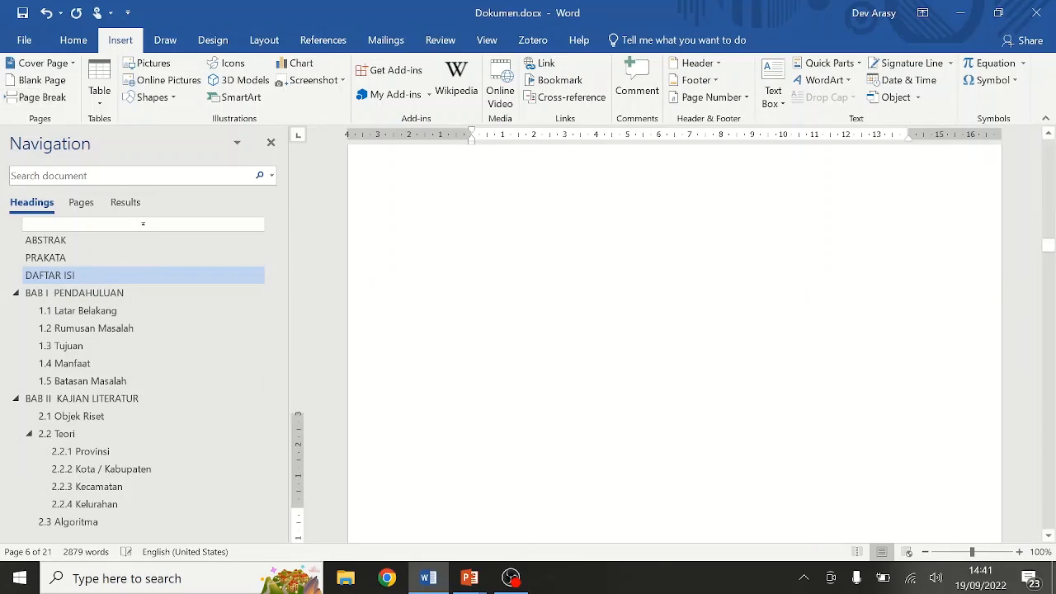
{"action": "type", "text": "Da"}
{"action": "key", "text": "BackSpace"}
{"action": "key", "text": "BackSpace"}
{"action": "key", "text": "BackSpace"}
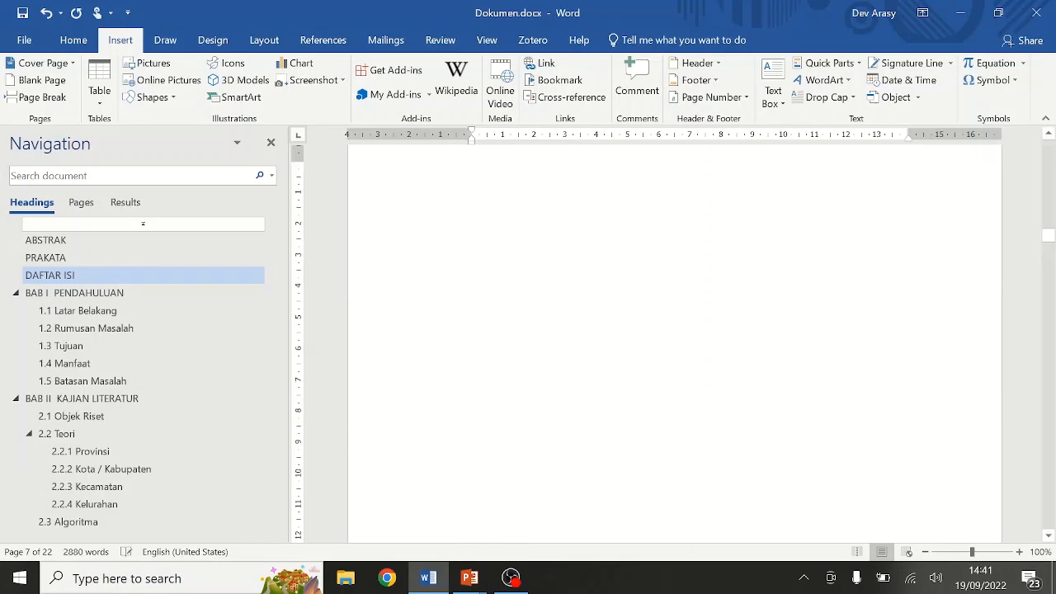
{"action": "key", "text": "ctrl+Return"}
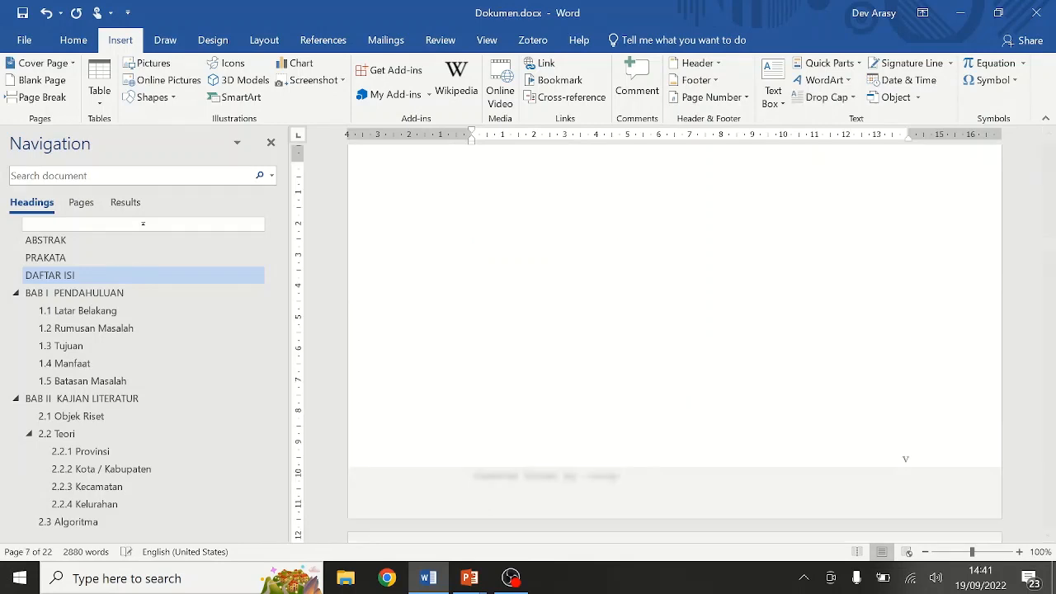
{"action": "type", "text": "Da"}
{"action": "key", "text": "BackSpace"}
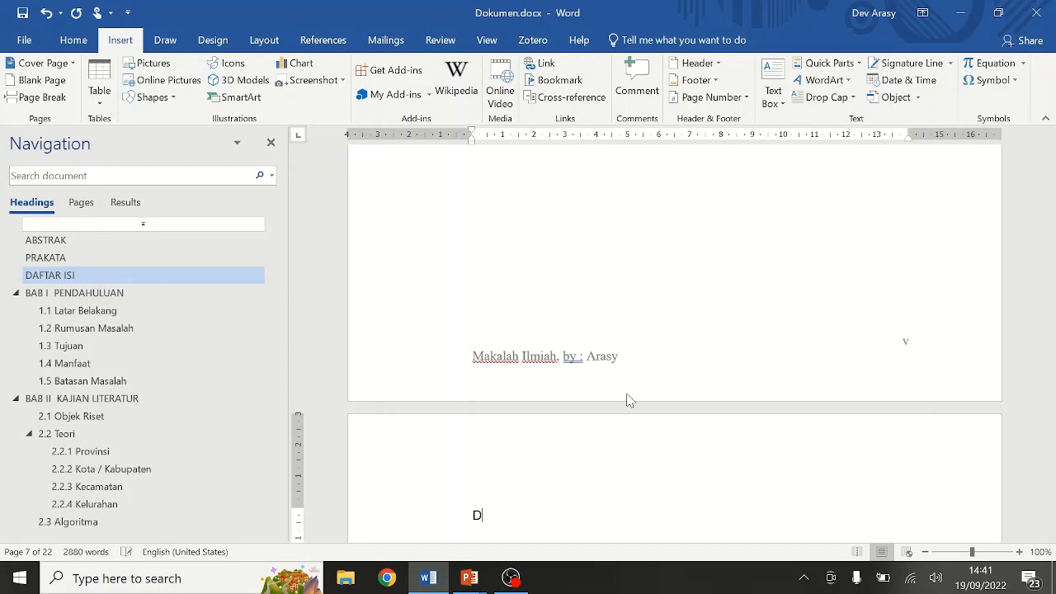
{"action": "type", "text": "AFTAR GAMBAR"}
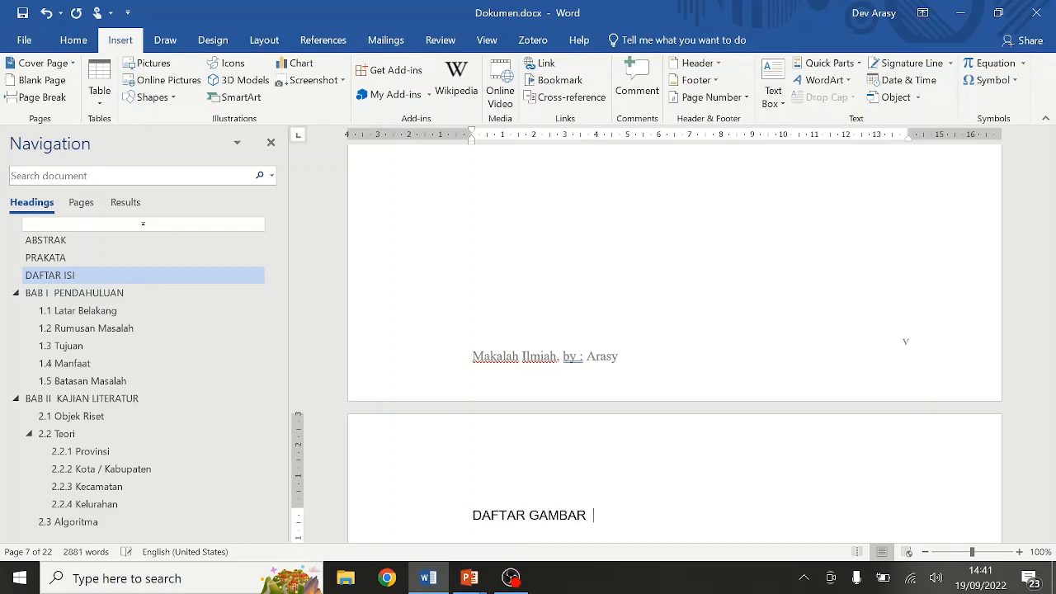
{"action": "scroll", "coordinate": [601, 384], "scroll_direction": "down", "scroll_amount": 2}
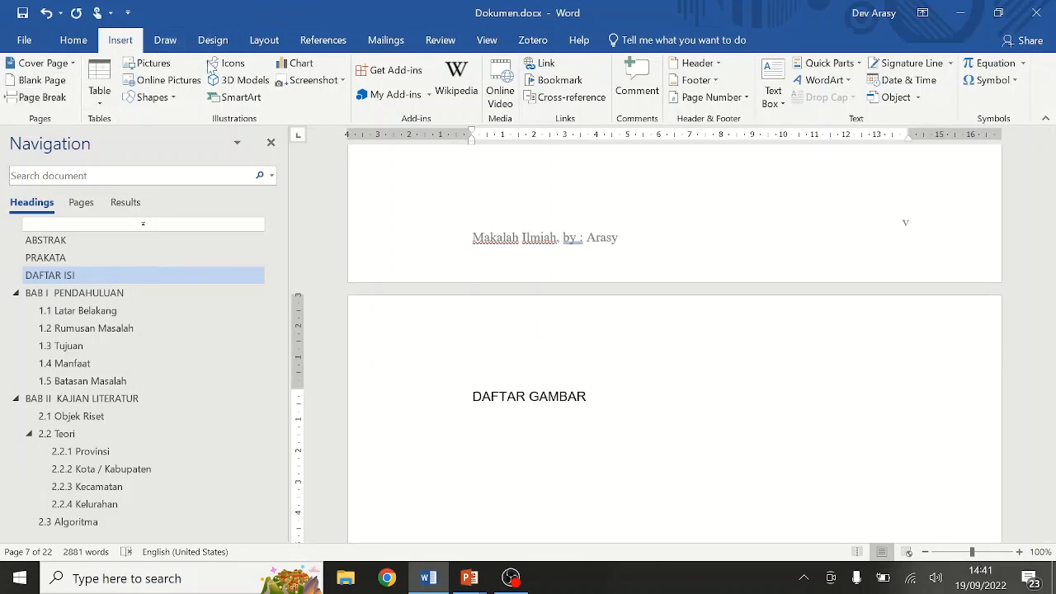
Insert a table of figures under the DAFTAR GAMBAR title, built from the Gambar caption label
{"action": "left_click", "coordinate": [341, 46]}
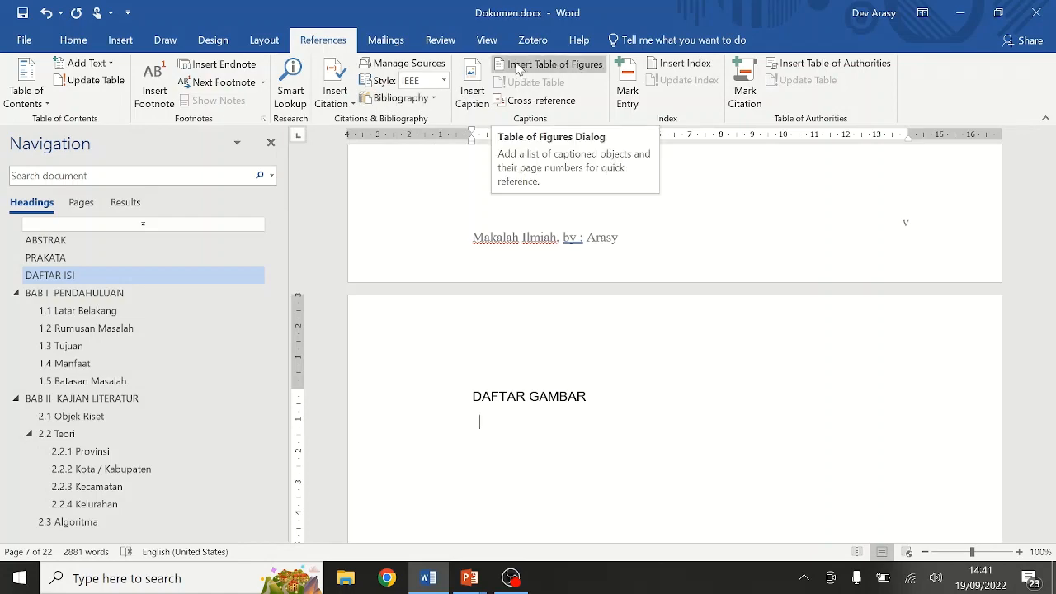
{"action": "left_click", "coordinate": [561, 68]}
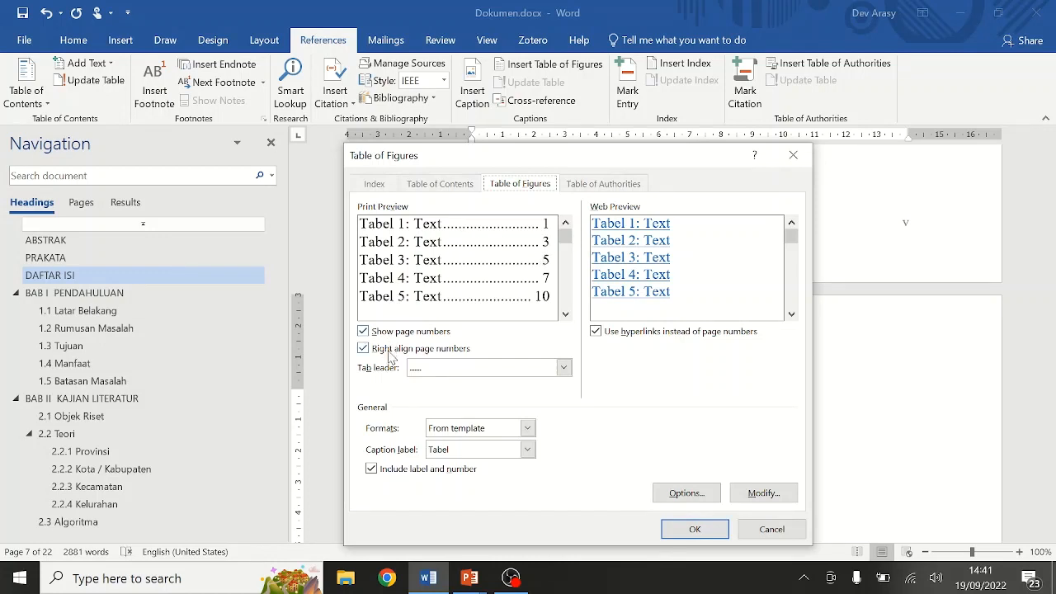
{"action": "left_click", "coordinate": [452, 456]}
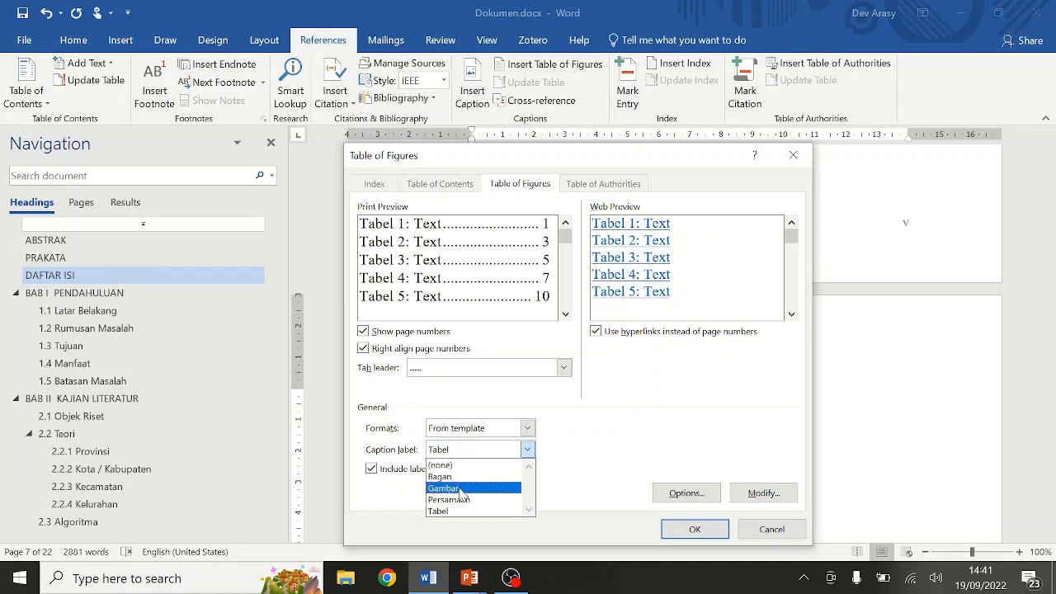
{"action": "left_click", "coordinate": [462, 491]}
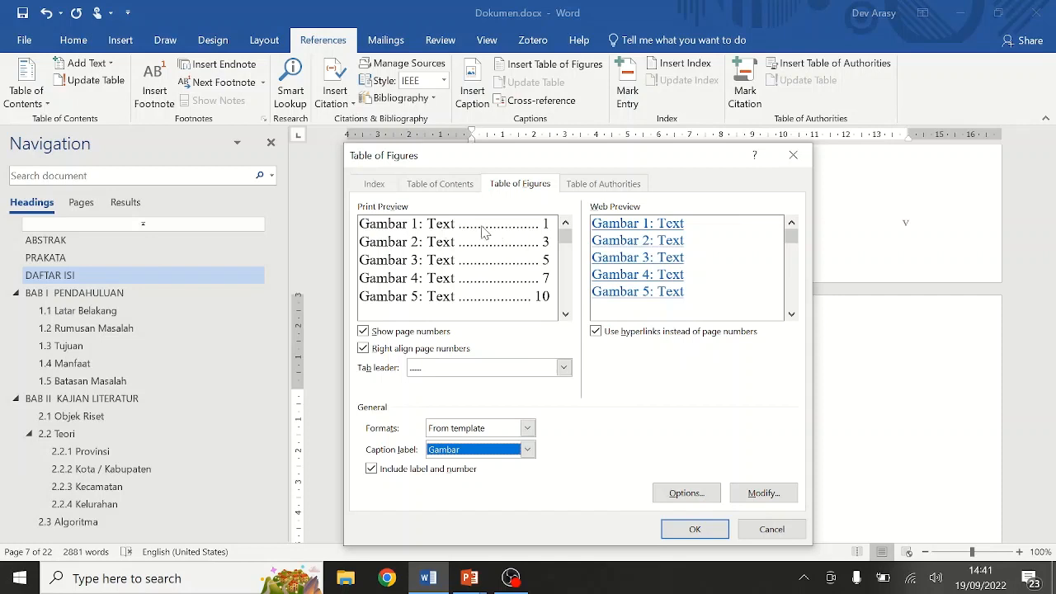
{"action": "left_click", "coordinate": [694, 529]}
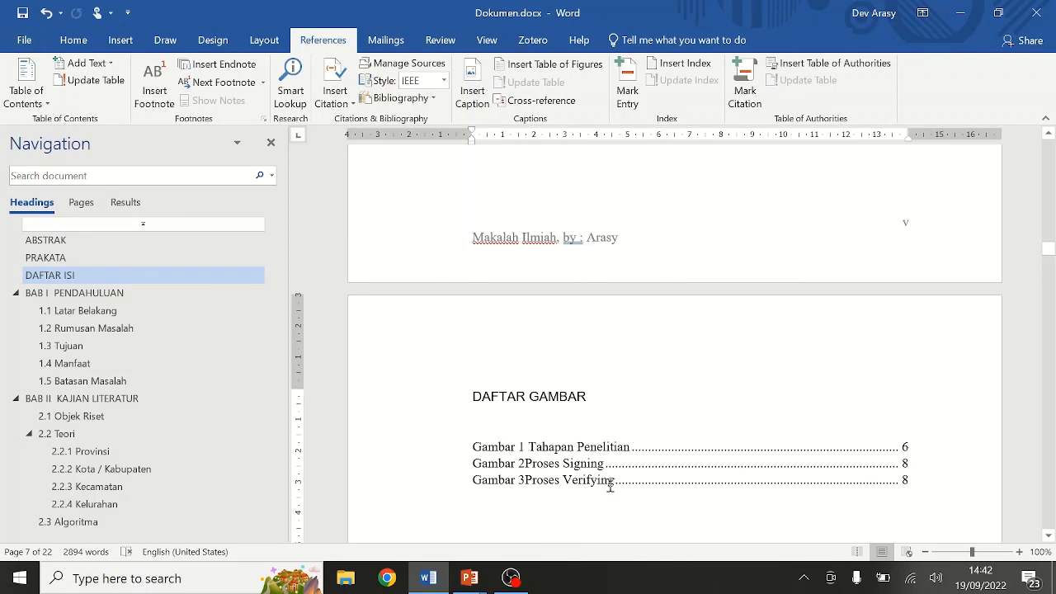
Follow the Proses Signing entry to its figure and add a space after the number in the Gambar 2 and Gambar 3 captions
{"action": "left_click", "coordinate": [522, 464], "text": "ctrl"}
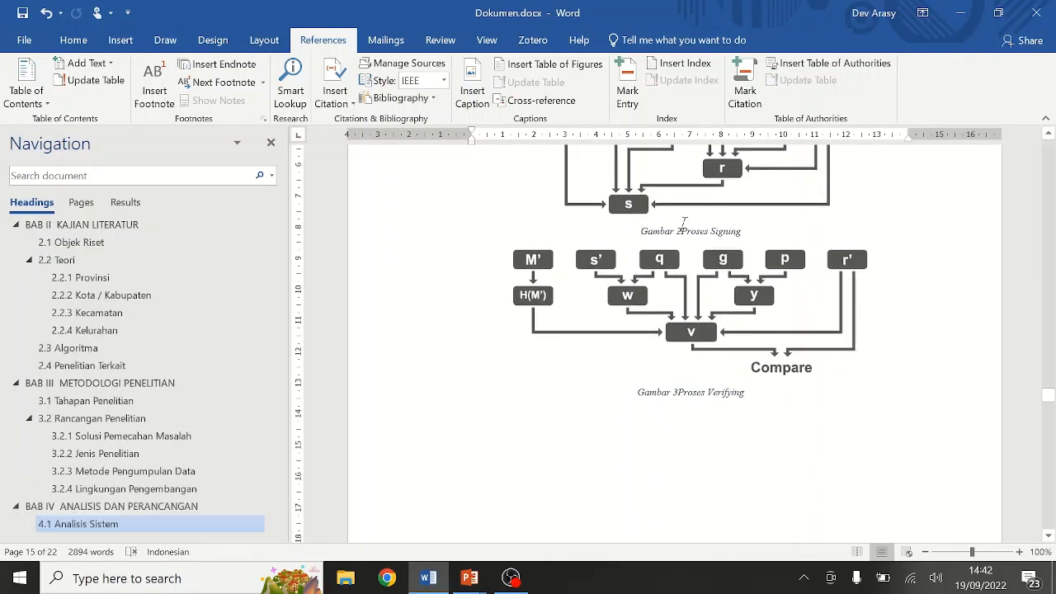
{"action": "right_click", "coordinate": [684, 227]}
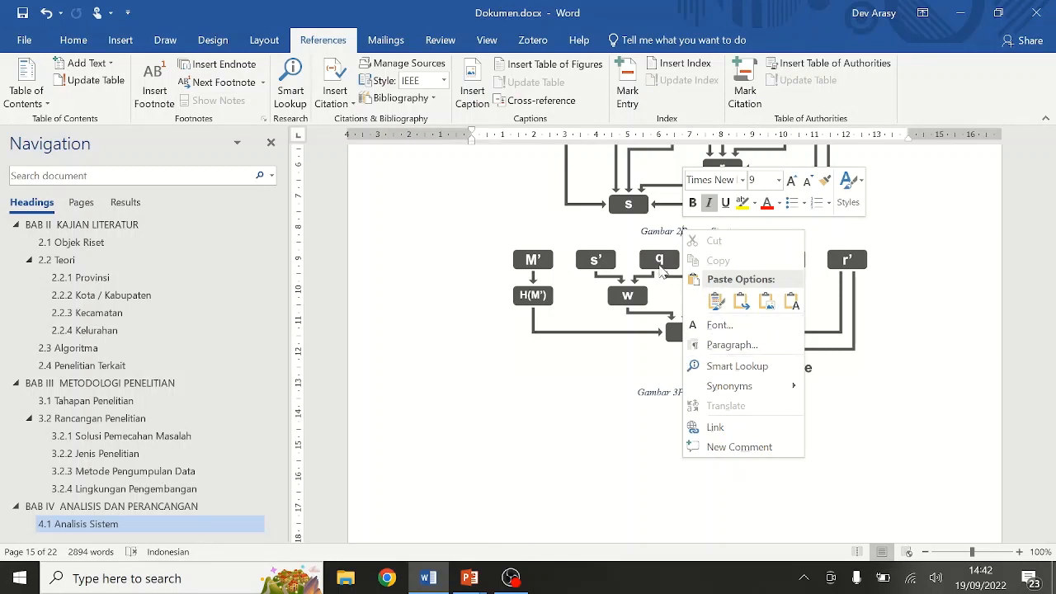
{"action": "left_click", "coordinate": [677, 225]}
{"action": "left_click", "coordinate": [676, 231]}
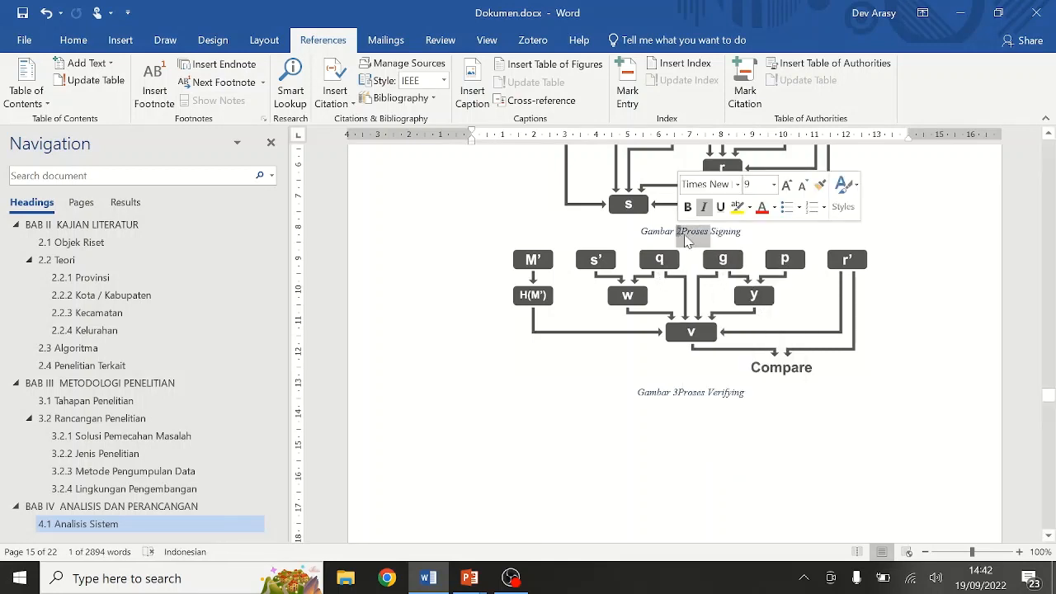
{"action": "left_click", "coordinate": [678, 393]}
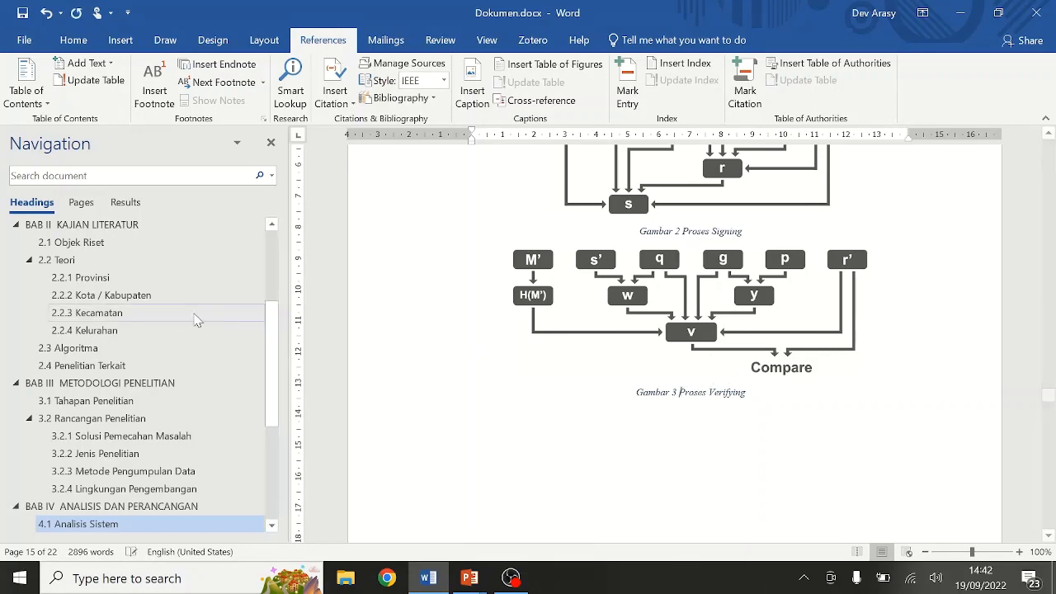
Return to the list under the DAFTAR GAMBAR title and update the entire table of figures
{"action": "scroll", "coordinate": [171, 342], "scroll_direction": "up", "scroll_amount": 4}
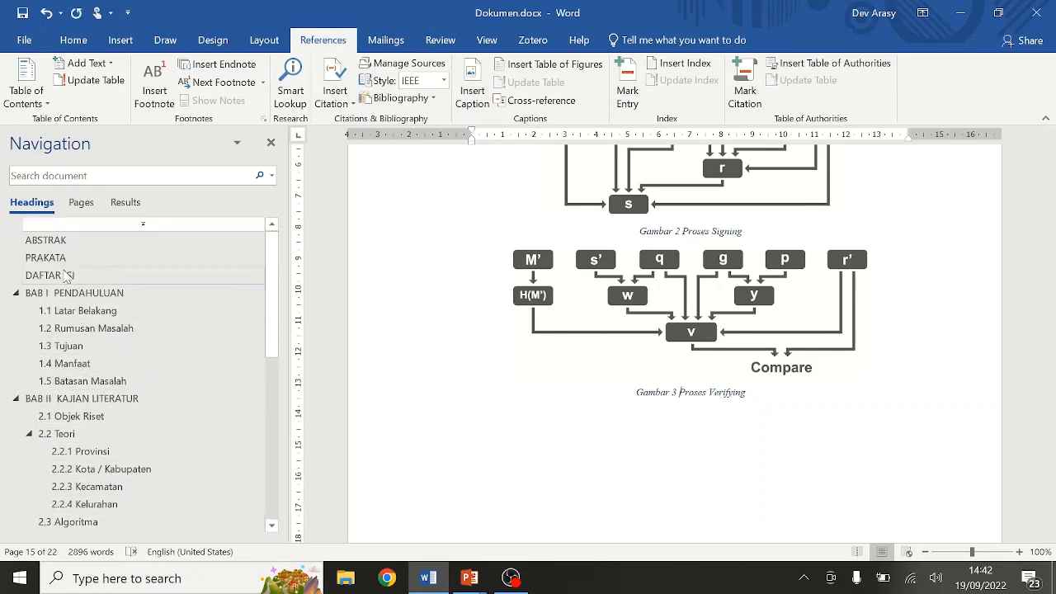
{"action": "left_click", "coordinate": [66, 274]}
{"action": "scroll", "coordinate": [627, 405], "scroll_direction": "down", "scroll_amount": 10}
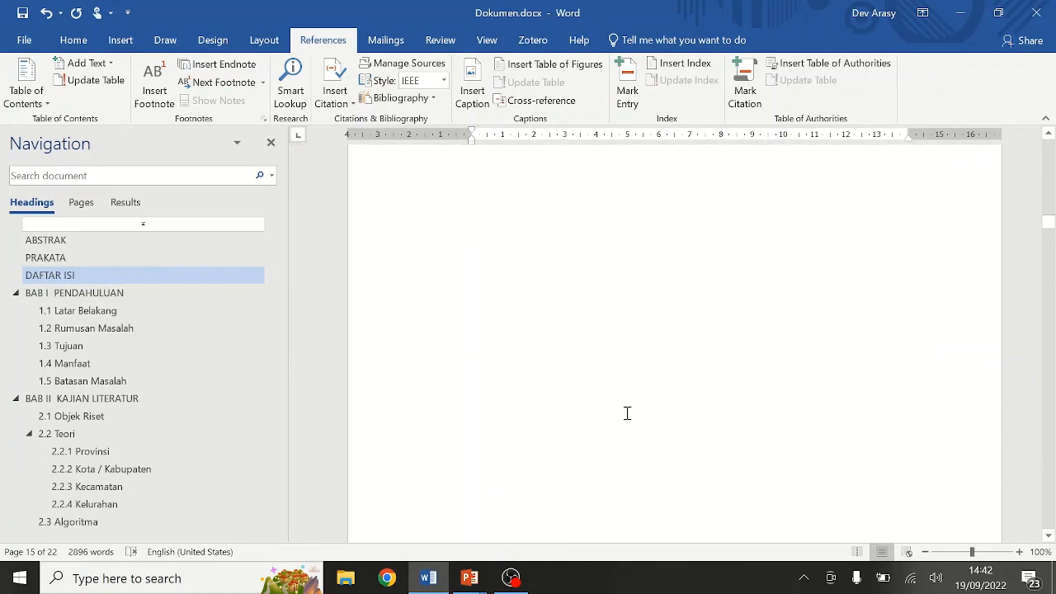
{"action": "scroll", "coordinate": [627, 413], "scroll_direction": "down", "scroll_amount": 10}
{"action": "scroll", "coordinate": [624, 417], "scroll_direction": "down", "scroll_amount": 5}
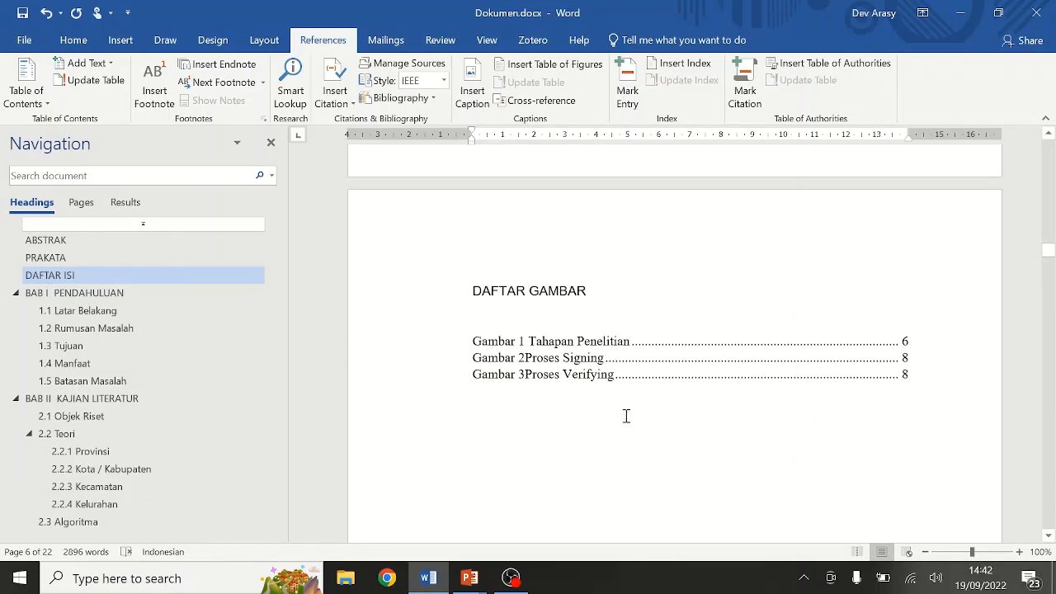
{"action": "left_click", "coordinate": [524, 354]}
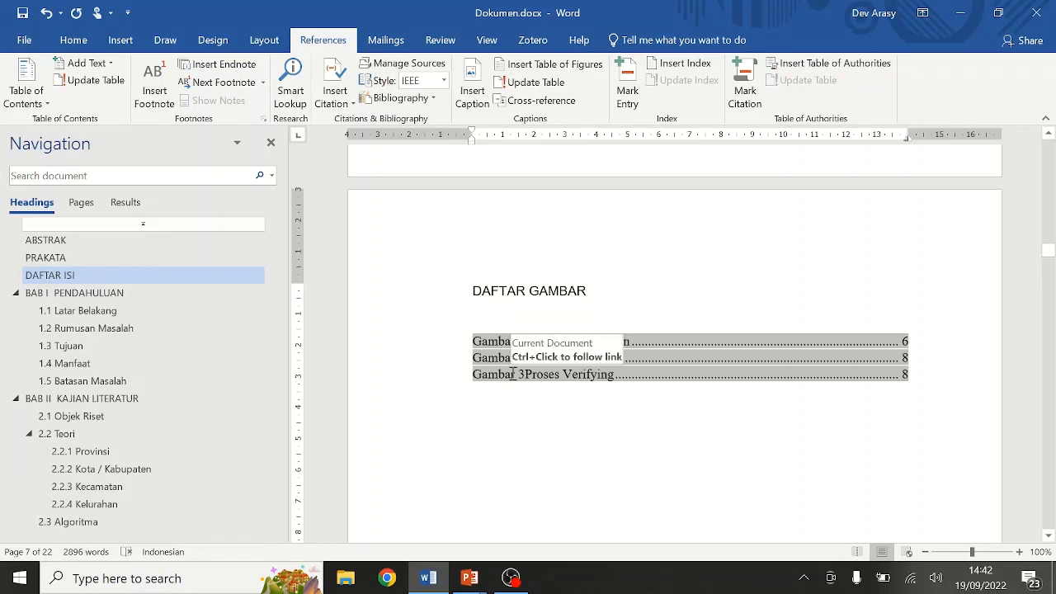
{"action": "right_click", "coordinate": [512, 365]}
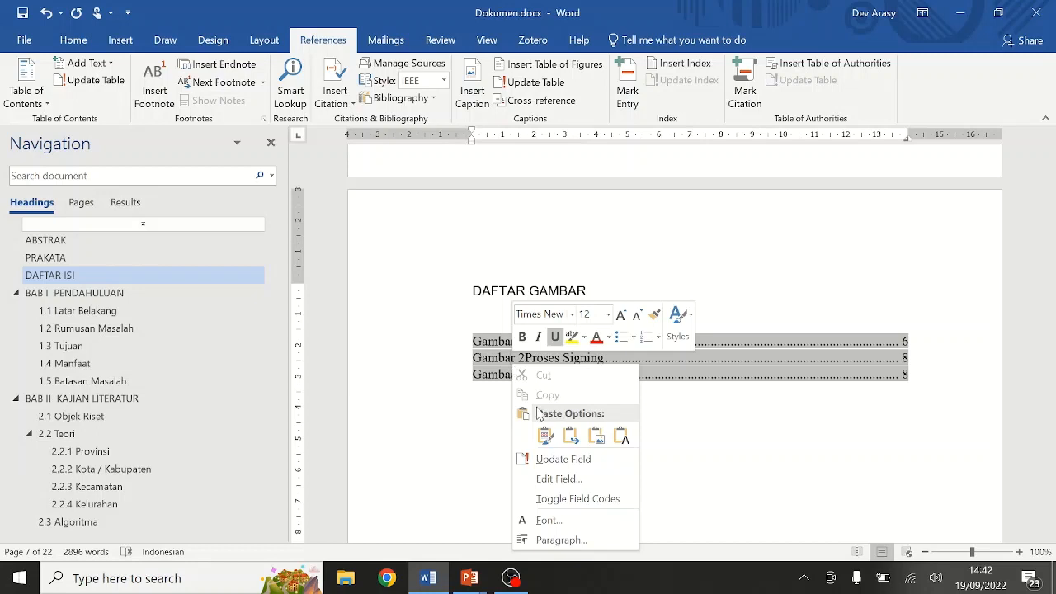
{"action": "left_click", "coordinate": [558, 459]}
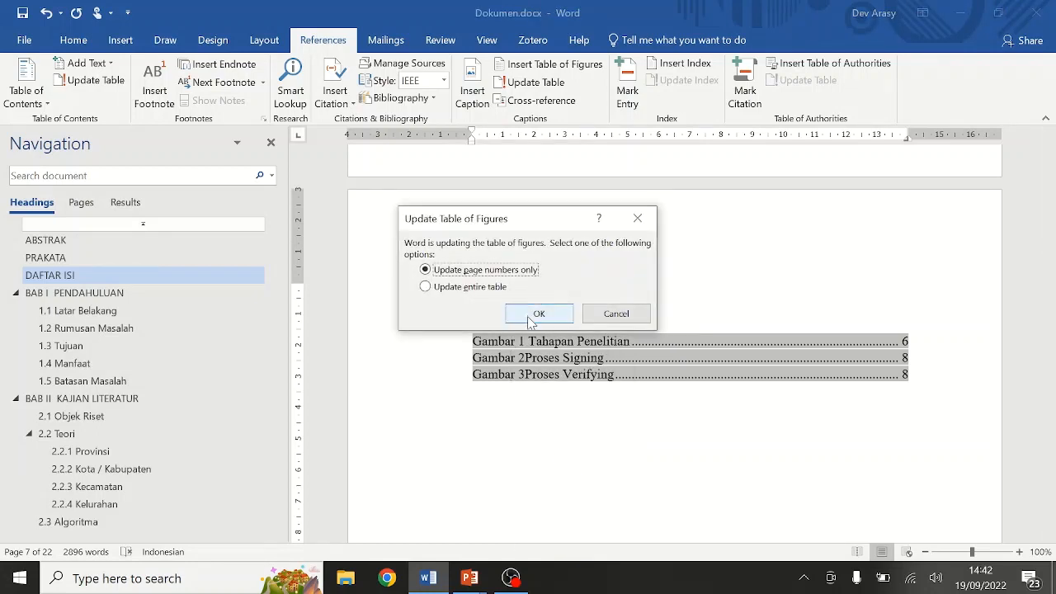
{"action": "left_click", "coordinate": [482, 288]}
{"action": "left_click", "coordinate": [538, 314]}
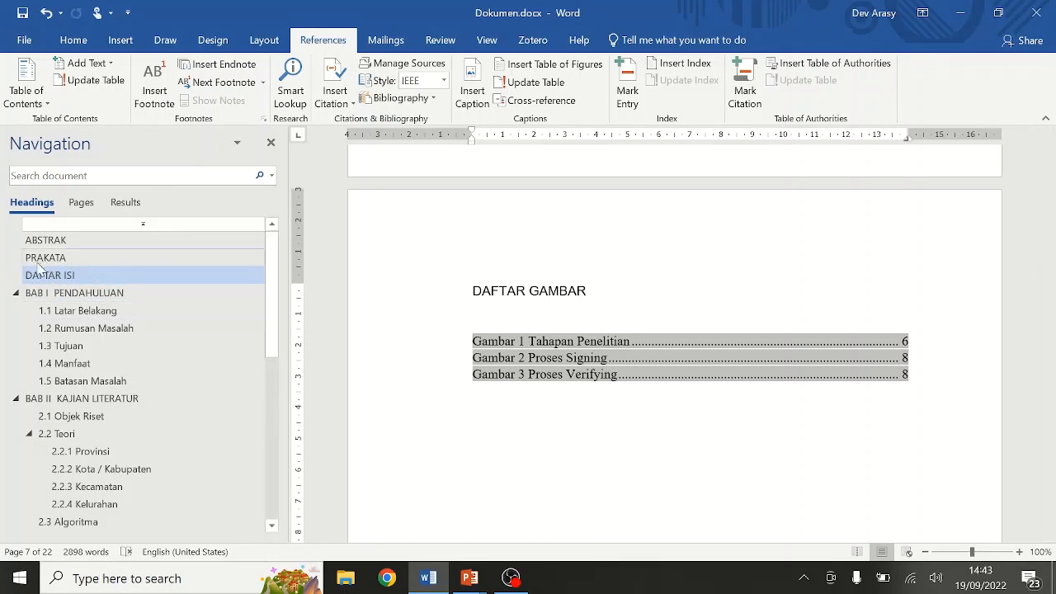
Apply the Heading 1 style to the DAFTAR GAMBAR title and remove its BAB chapter numbering
{"action": "left_click_drag", "start_coordinate": [561, 291], "coordinate": [467, 292]}
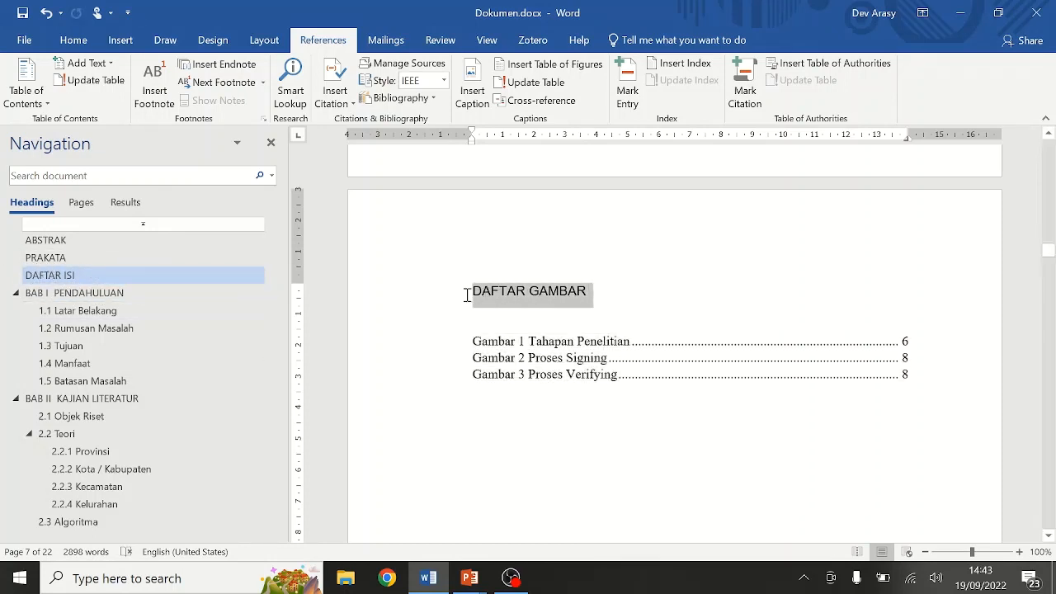
{"action": "left_click", "coordinate": [73, 41]}
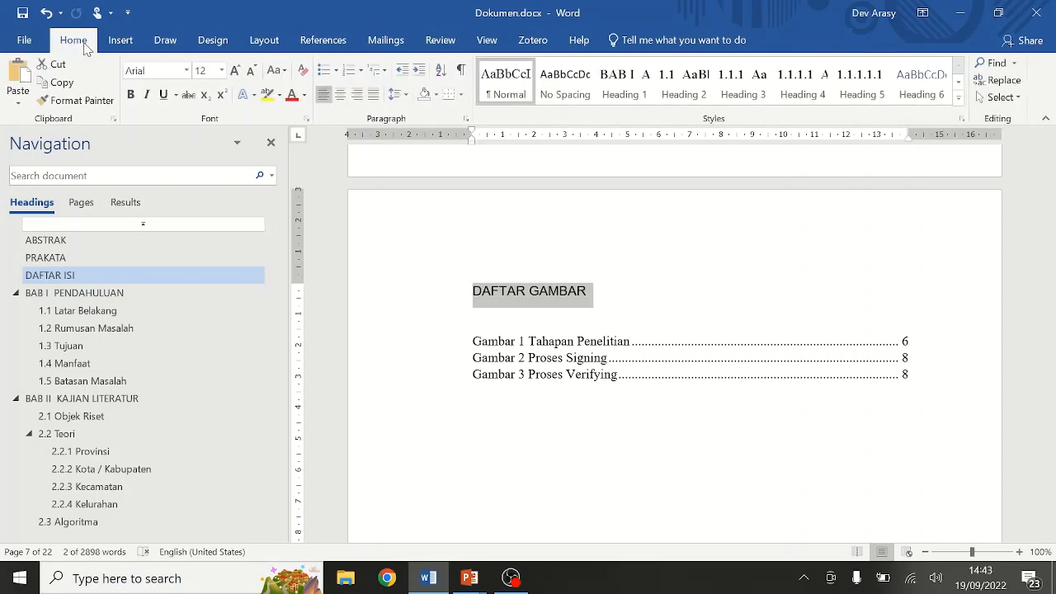
{"action": "left_click", "coordinate": [618, 93]}
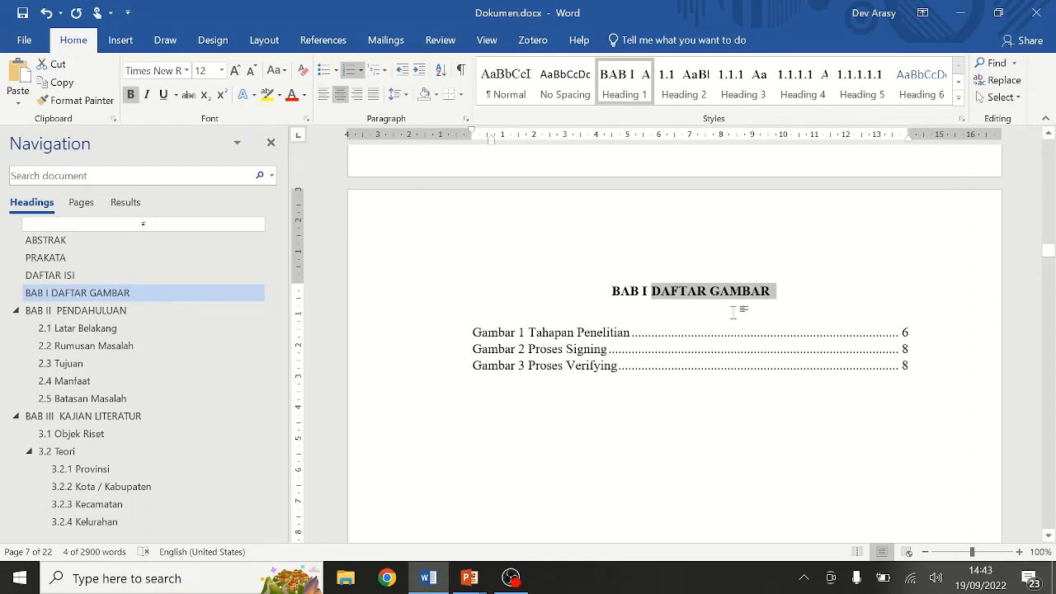
{"action": "left_click", "coordinate": [637, 293]}
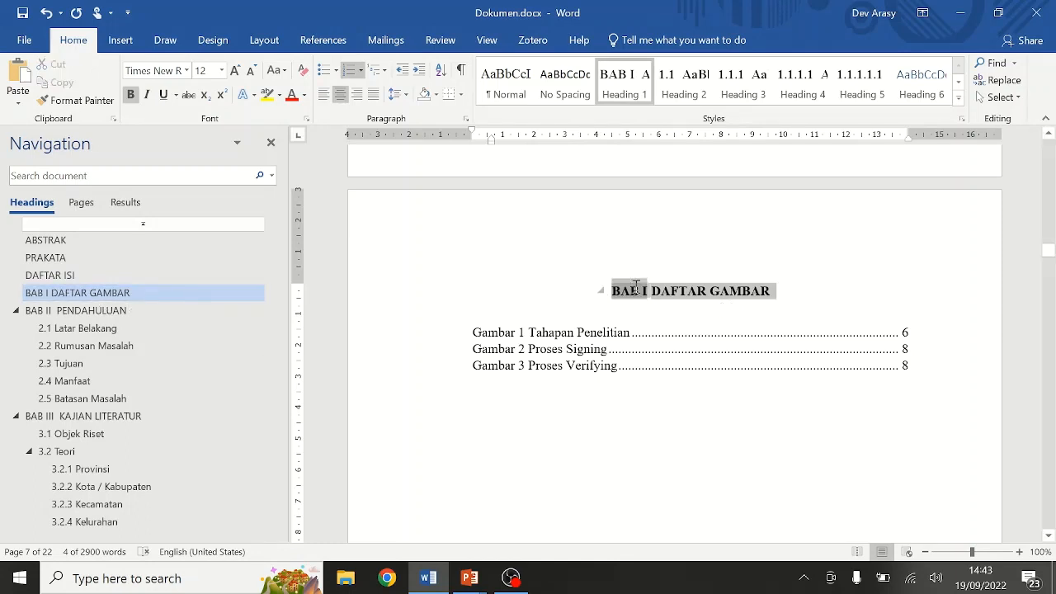
{"action": "left_click", "coordinate": [353, 73]}
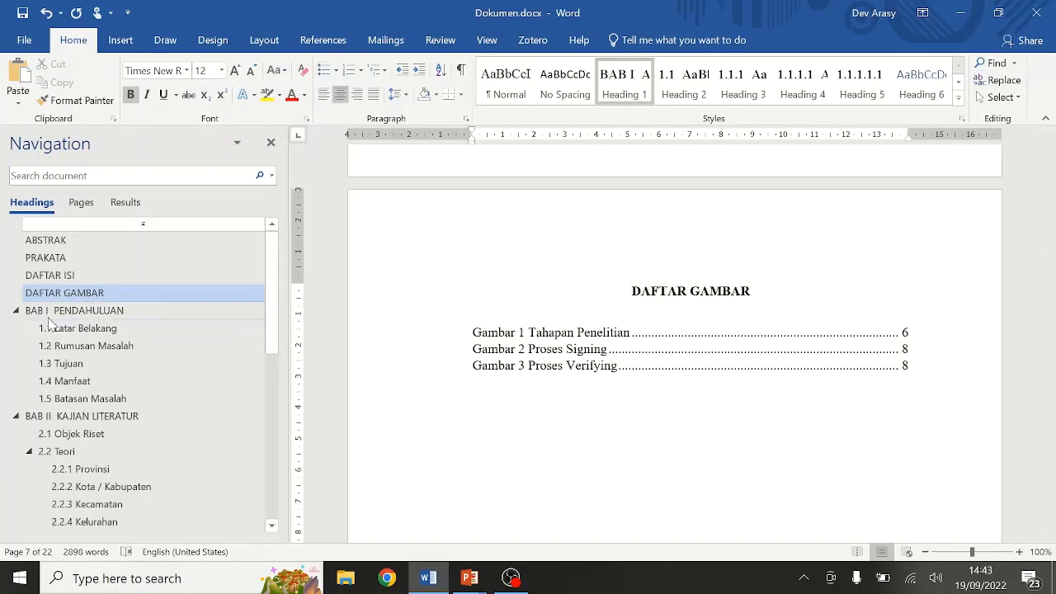
{"action": "left_click", "coordinate": [636, 448]}
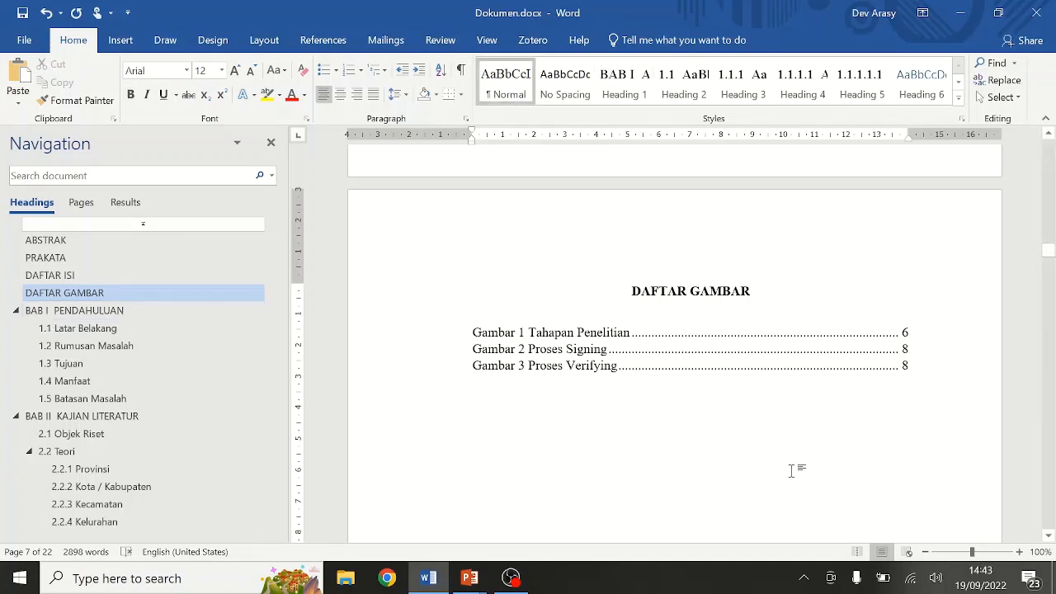
Insert a table of figures below the list of figures, built from the Tabel caption label
{"action": "left_click", "coordinate": [927, 375]}
{"action": "scroll", "coordinate": [691, 437], "scroll_direction": "down", "scroll_amount": 2}
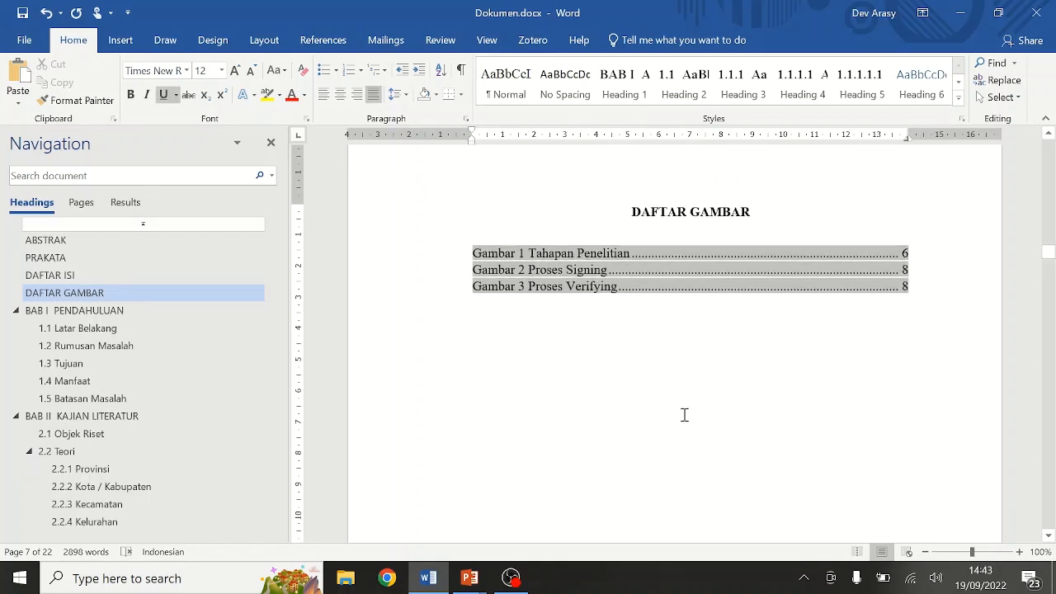
{"action": "left_click", "coordinate": [630, 421]}
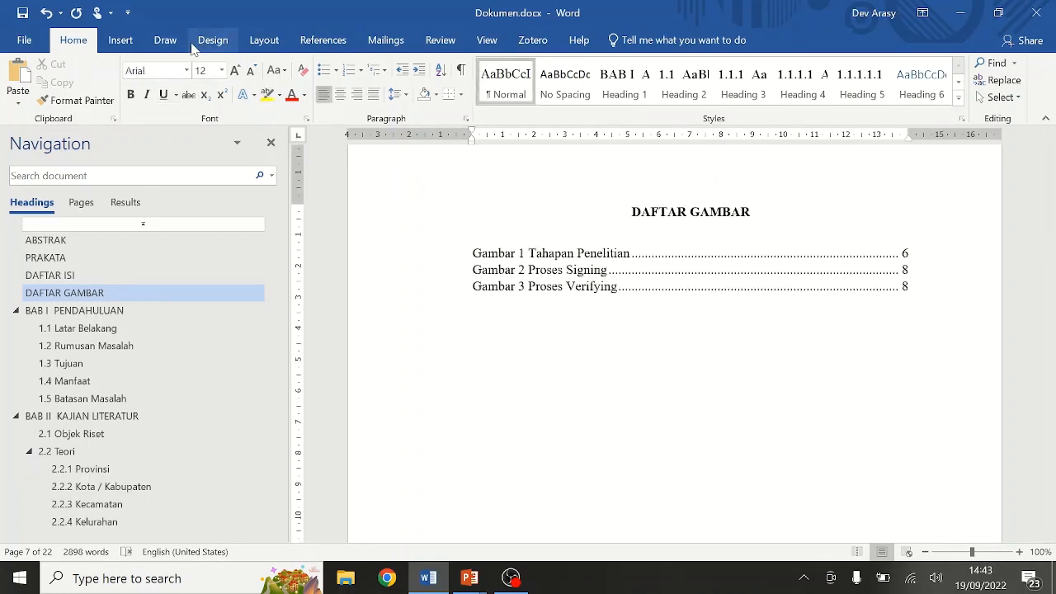
{"action": "left_click", "coordinate": [323, 48]}
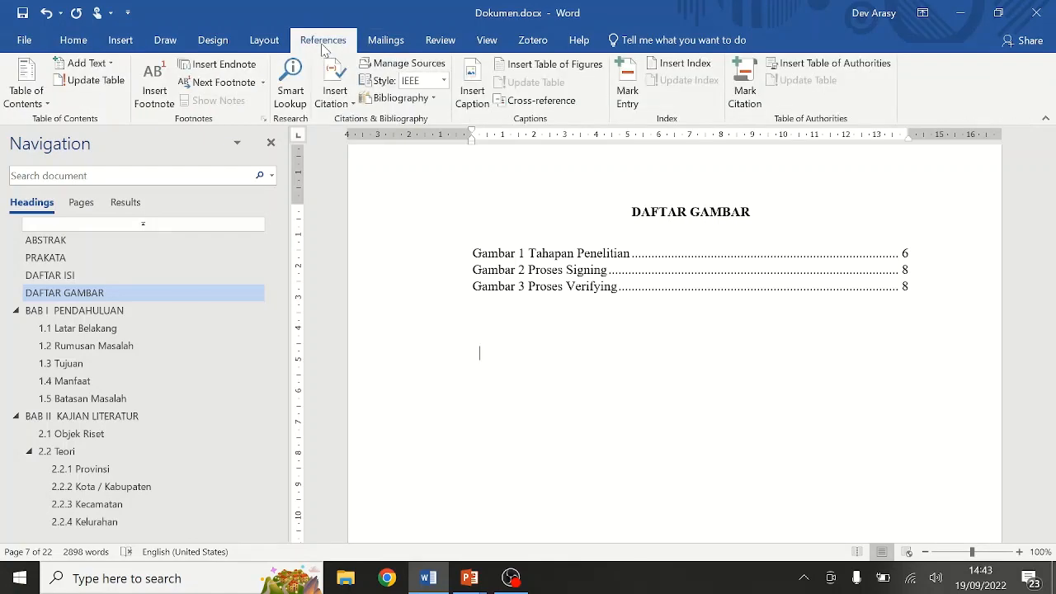
{"action": "left_click", "coordinate": [532, 70]}
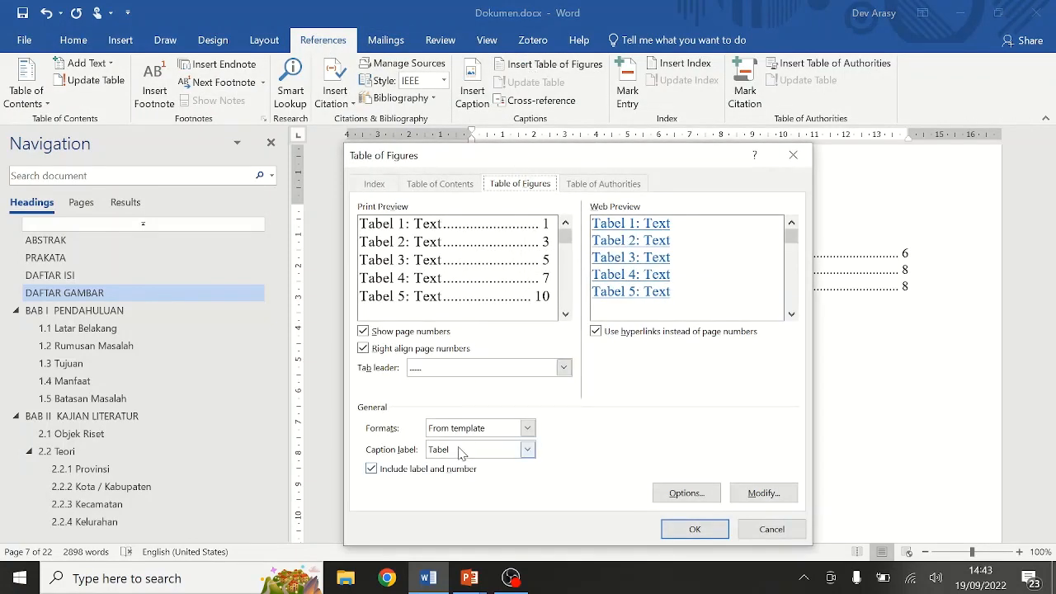
{"action": "left_click", "coordinate": [460, 455]}
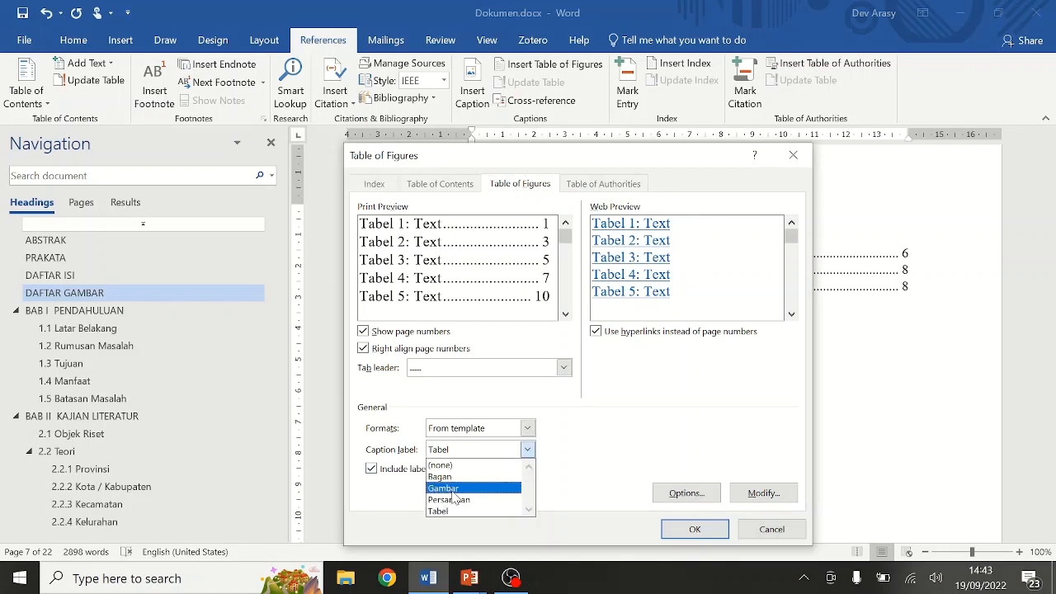
{"action": "left_click", "coordinate": [455, 512]}
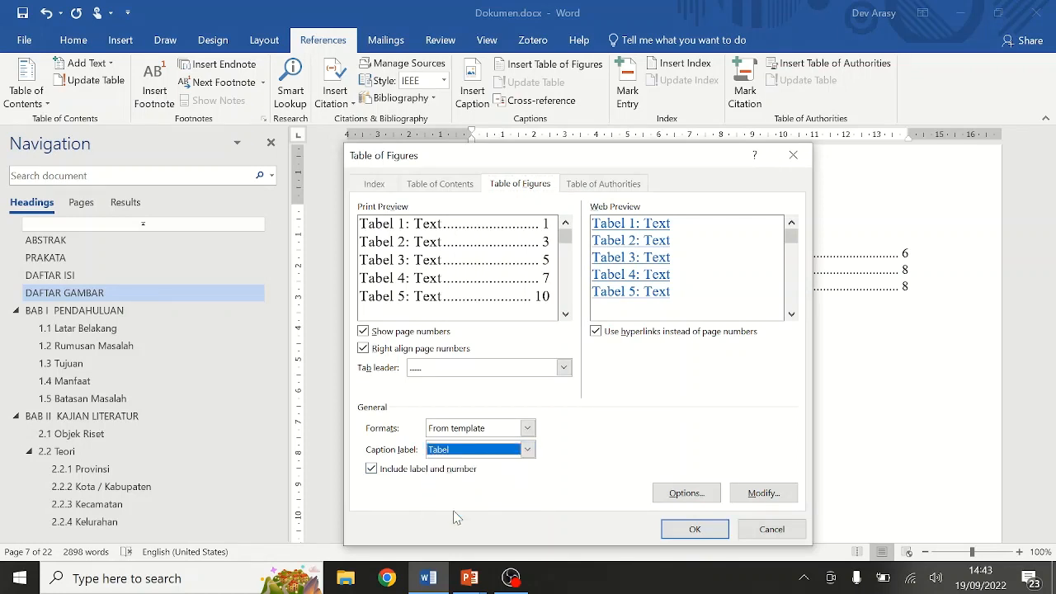
{"action": "left_click", "coordinate": [706, 532]}
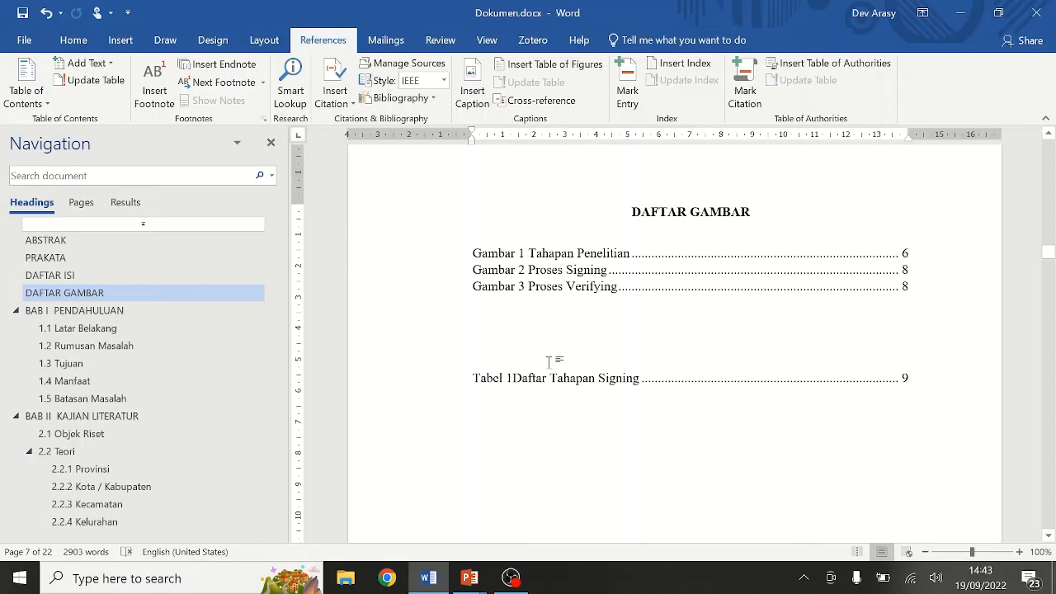
Enter the title DAFTAR TABEL above the table list and format it as Heading 1 without the BAB numbering
{"action": "type", "text": "DAFTAR TABEL"}
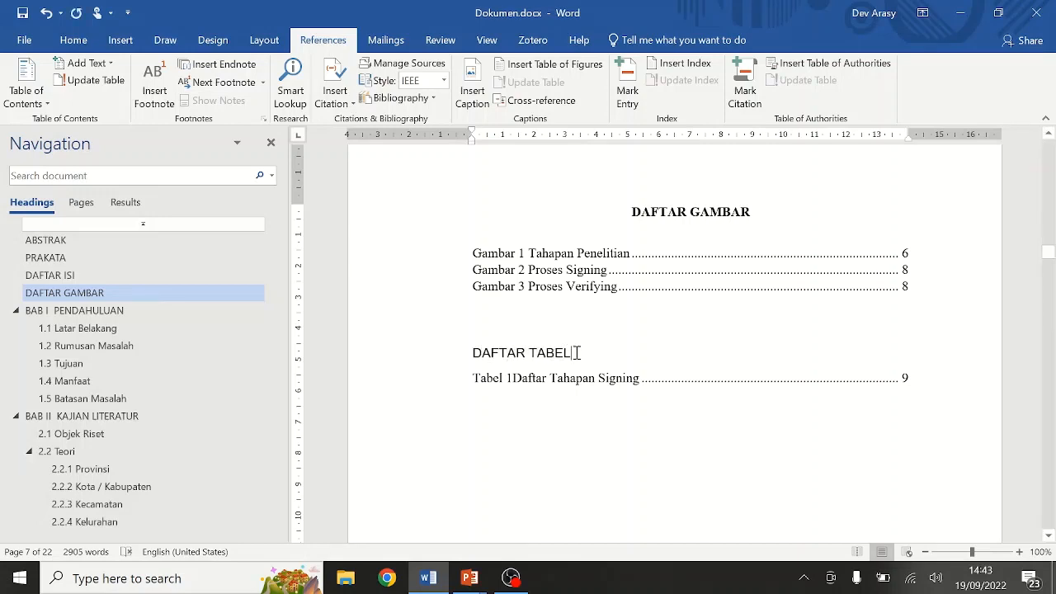
{"action": "left_click_drag", "start_coordinate": [577, 353], "coordinate": [471, 353]}
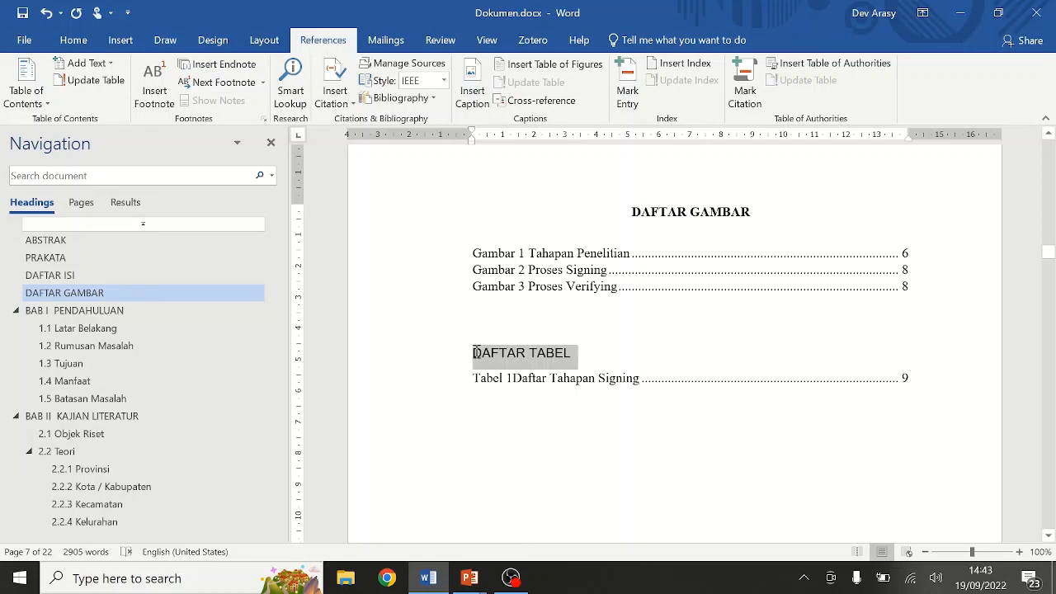
{"action": "left_click", "coordinate": [80, 46]}
{"action": "left_click", "coordinate": [624, 83]}
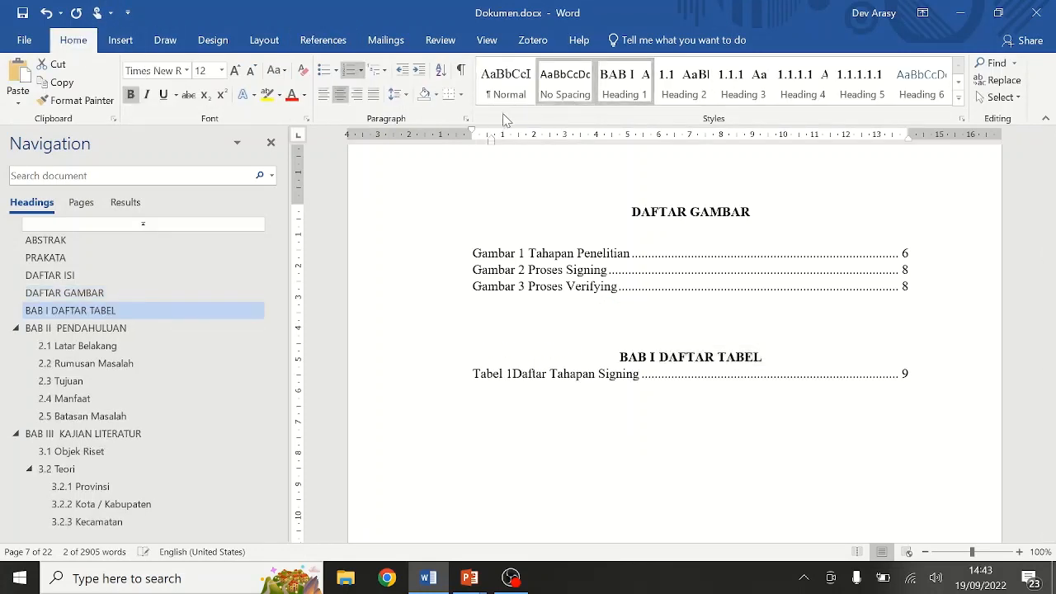
{"action": "left_click", "coordinate": [348, 71]}
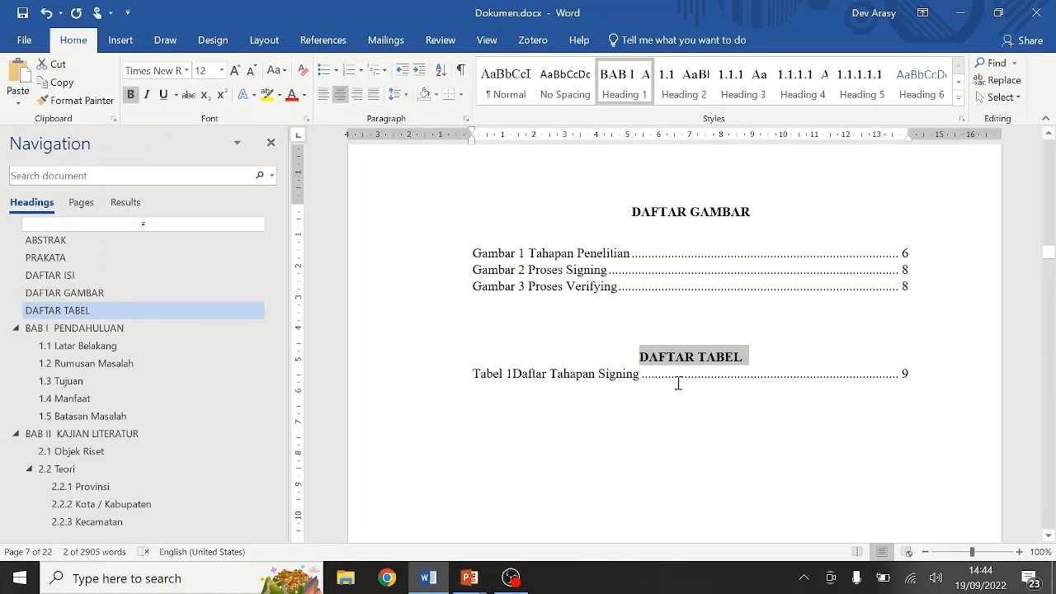
{"action": "left_click", "coordinate": [642, 404]}
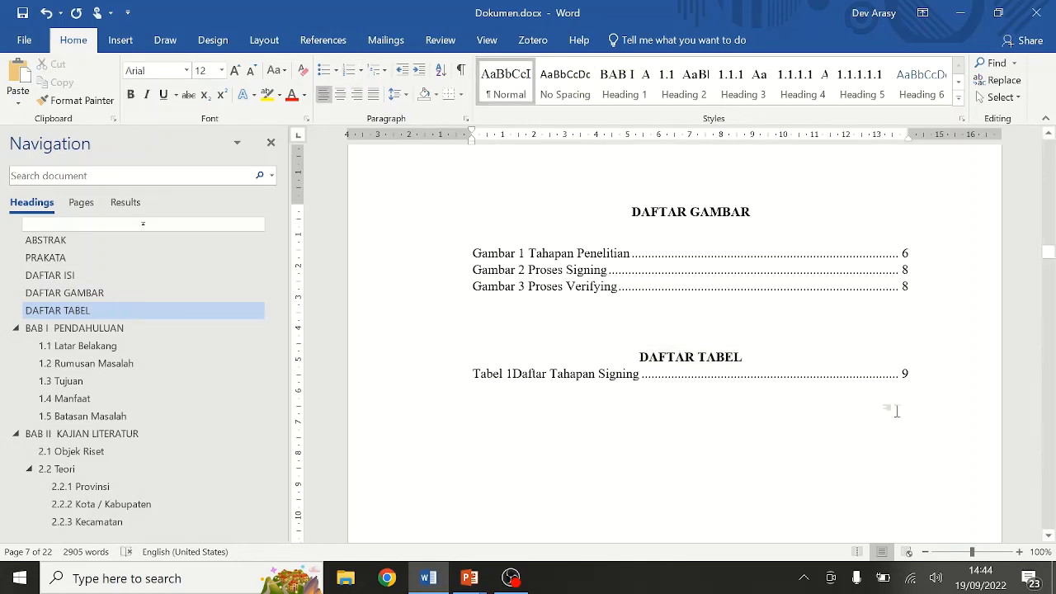
Follow the Tabel 1 entry to its caption, add a space after the number, and return to the DAFTAR TABEL heading
{"action": "left_click", "coordinate": [516, 375], "text": "ctrl"}
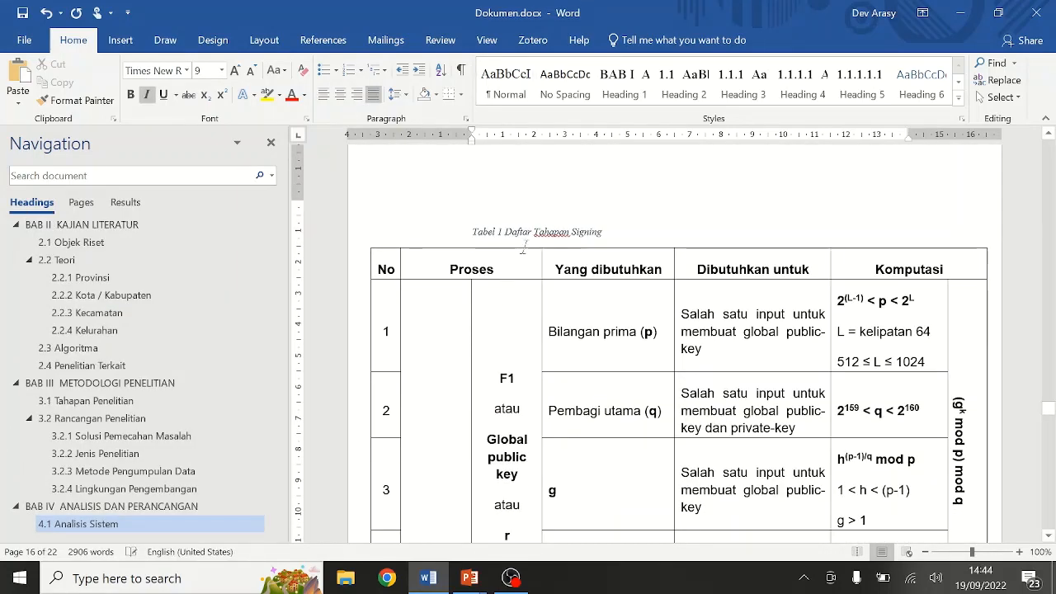
{"action": "scroll", "coordinate": [100, 280], "scroll_direction": "up", "scroll_amount": 5}
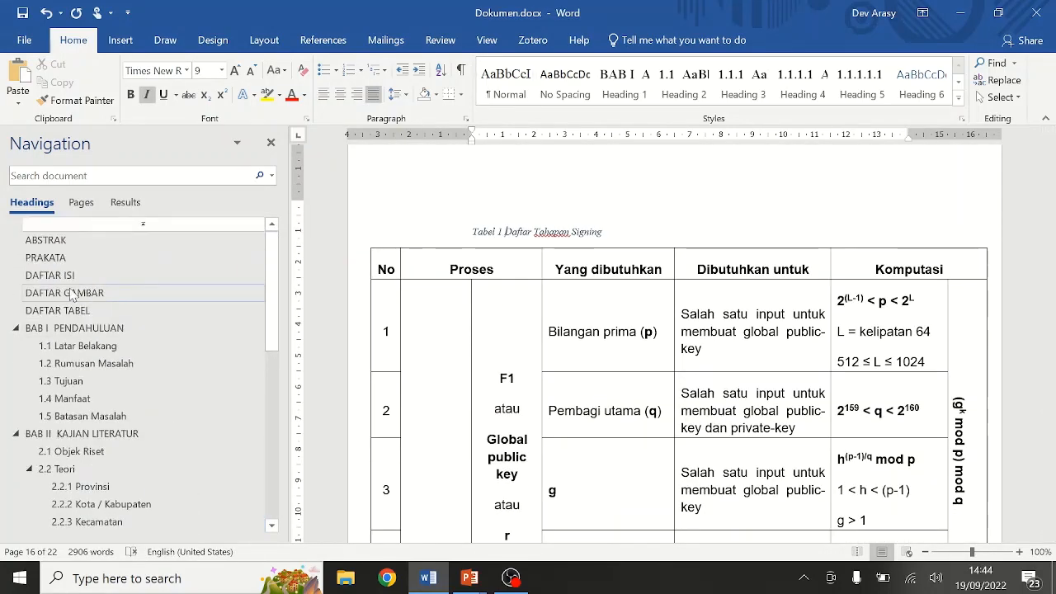
{"action": "left_click", "coordinate": [58, 311]}
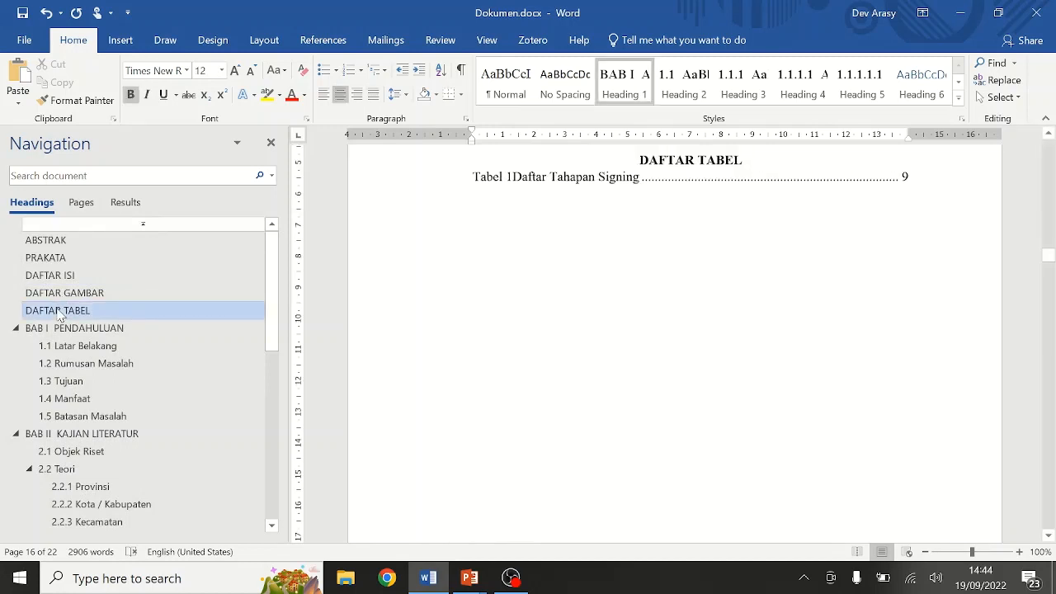
Update only the page numbers of the list under DAFTAR TABEL
{"action": "left_click", "coordinate": [528, 178]}
{"action": "right_click", "coordinate": [531, 180]}
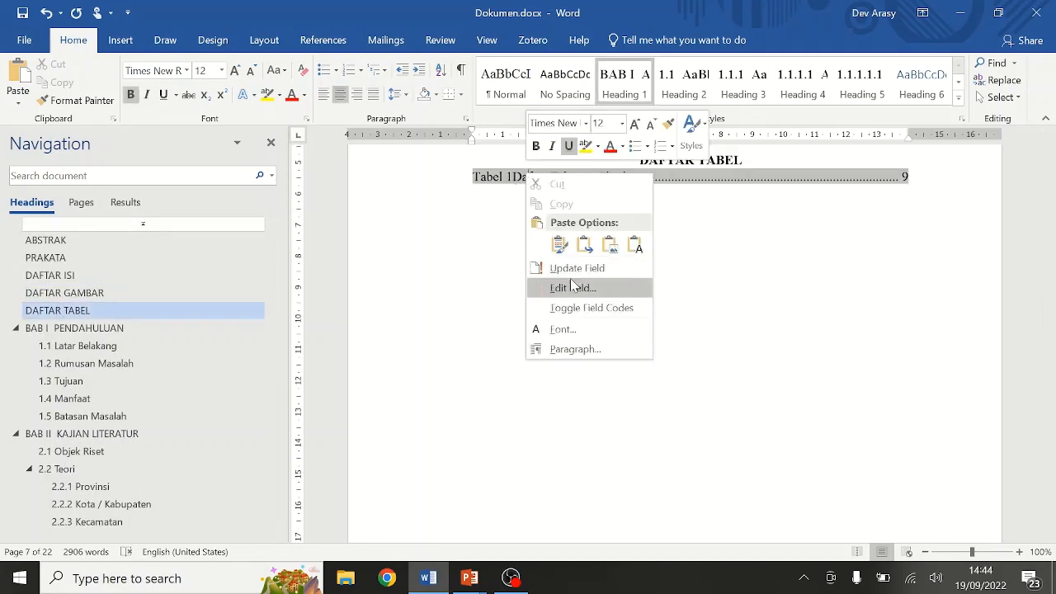
{"action": "left_click", "coordinate": [548, 268]}
{"action": "left_click", "coordinate": [539, 314]}
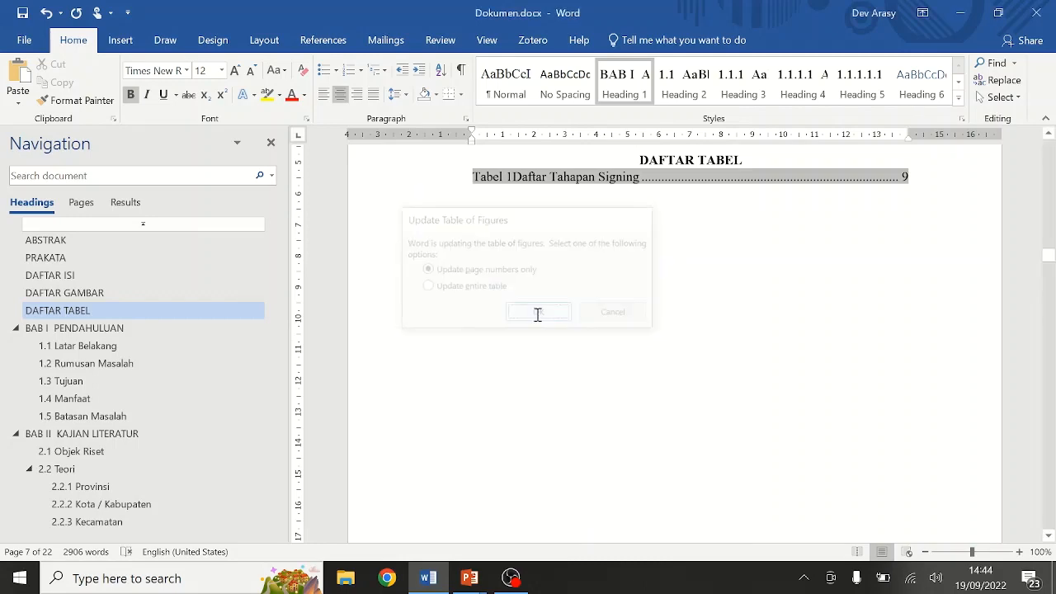
Update the entire table in the list under DAFTAR TABEL, including the caption text
{"action": "right_click", "coordinate": [537, 174]}
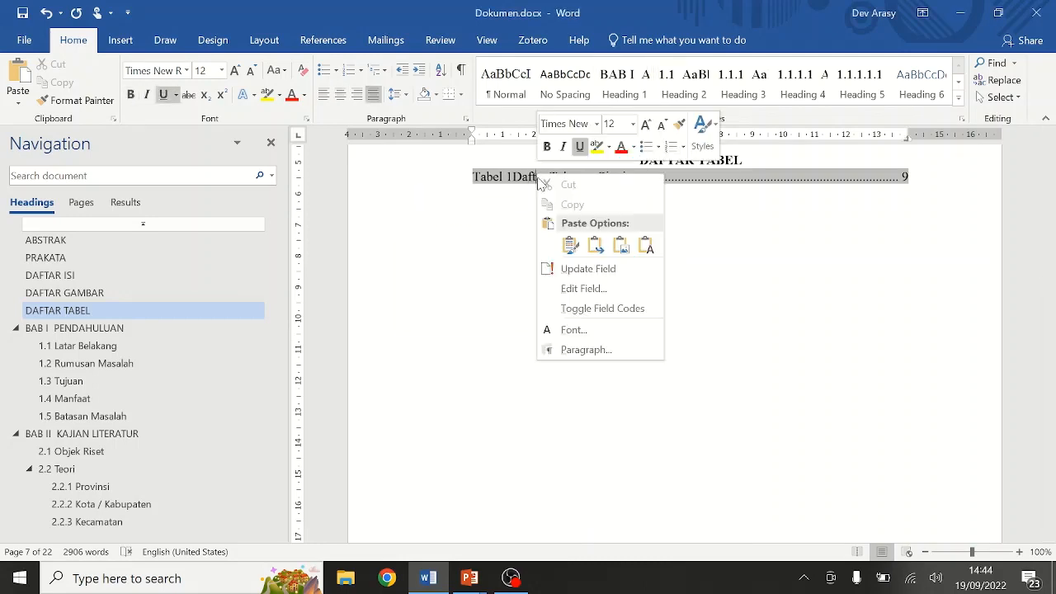
{"action": "left_click", "coordinate": [572, 245]}
{"action": "left_click", "coordinate": [580, 268]}
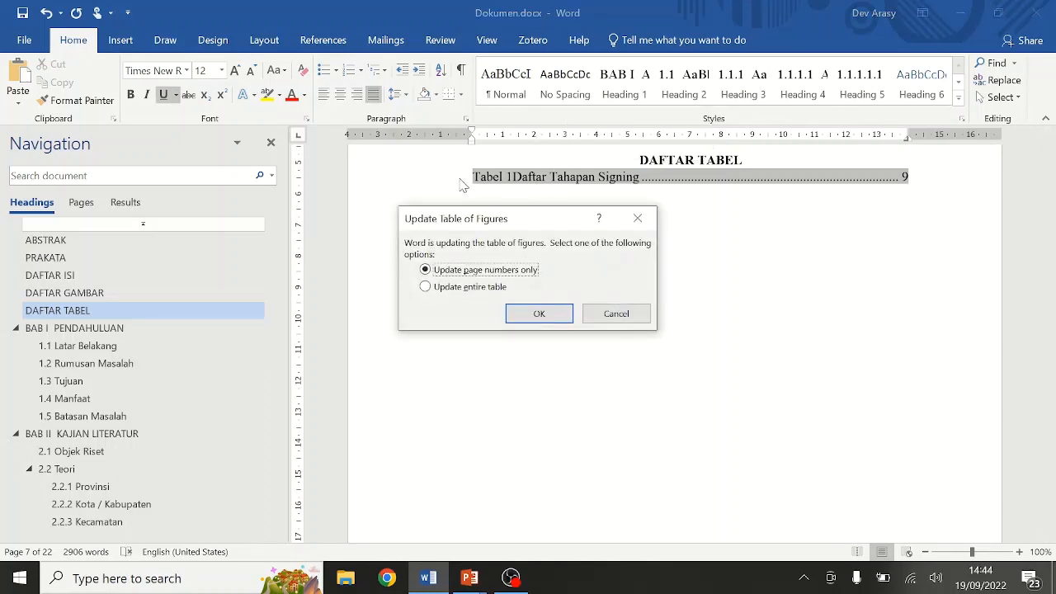
{"action": "left_click", "coordinate": [487, 287]}
{"action": "left_click", "coordinate": [540, 315]}
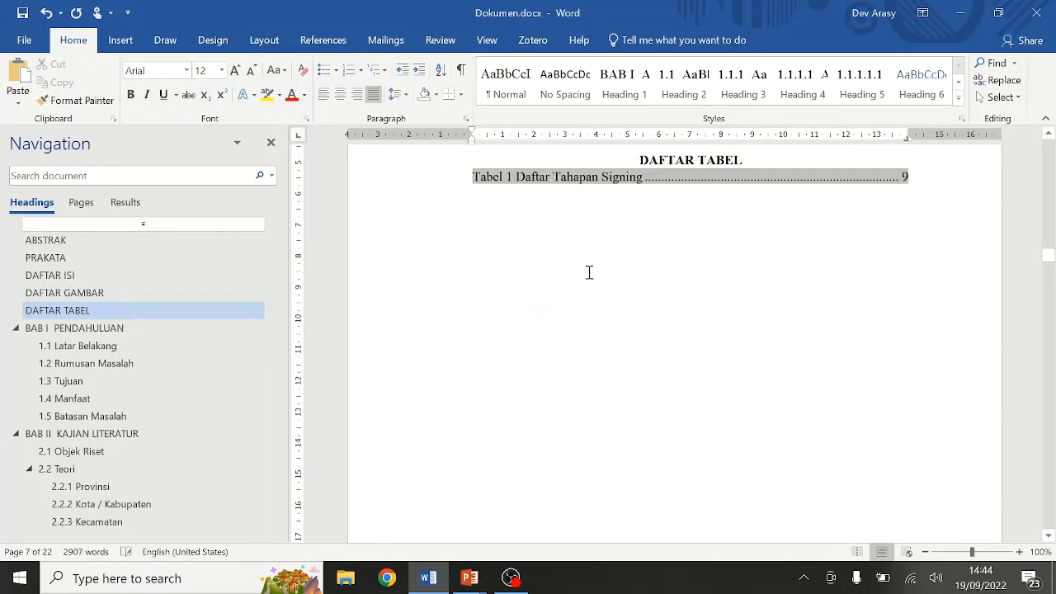
{"action": "left_click", "coordinate": [606, 285]}
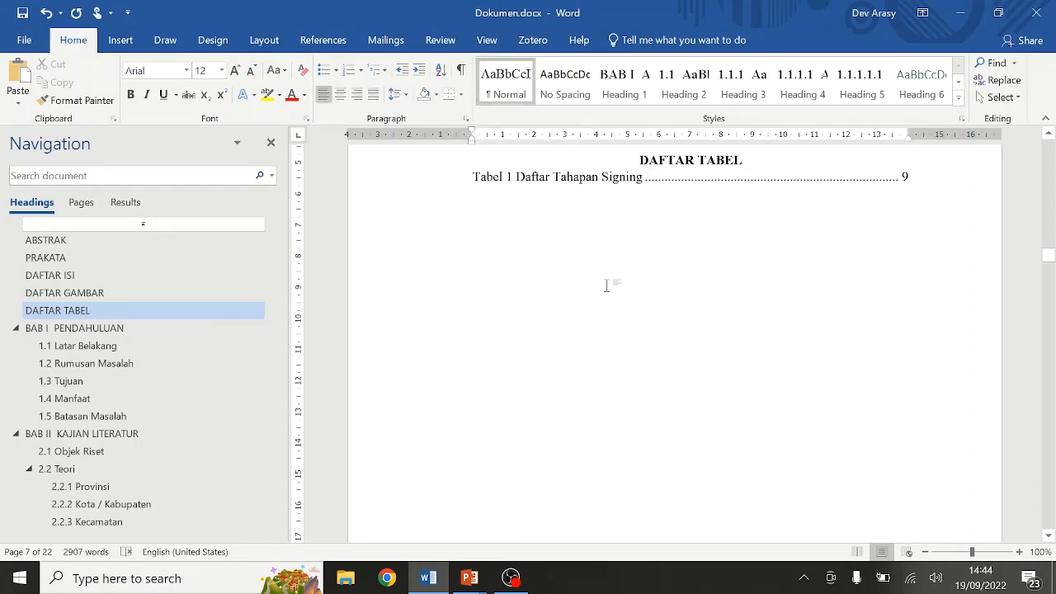
{"action": "scroll", "coordinate": [606, 286], "scroll_direction": "up", "scroll_amount": 5}
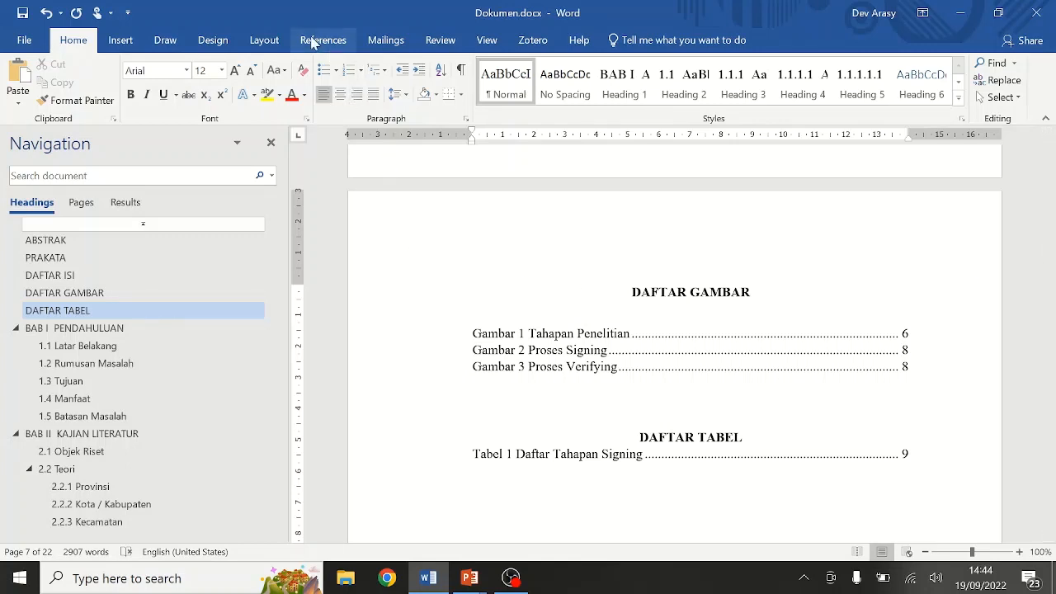
Look through the available citation styles and the list of sources that can be cited
{"action": "left_click", "coordinate": [314, 44]}
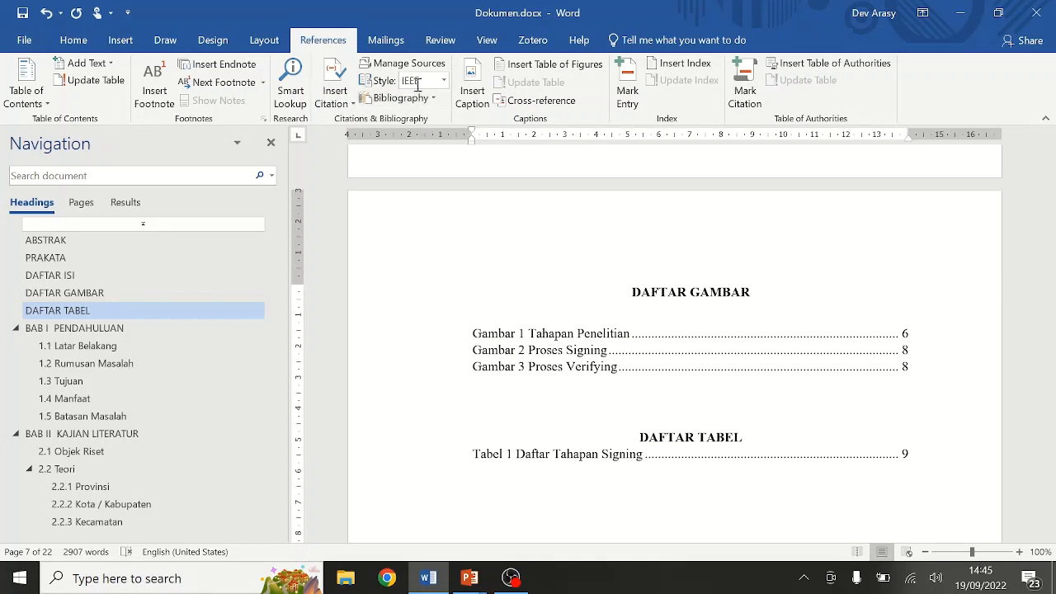
{"action": "left_click", "coordinate": [444, 81]}
{"action": "left_click", "coordinate": [429, 83]}
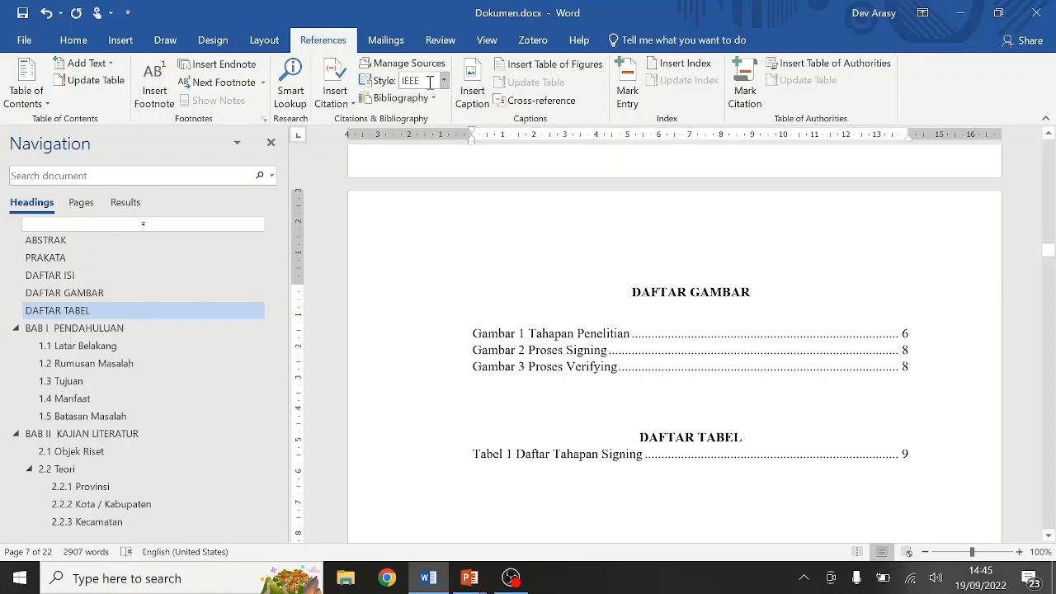
{"action": "left_click", "coordinate": [445, 81]}
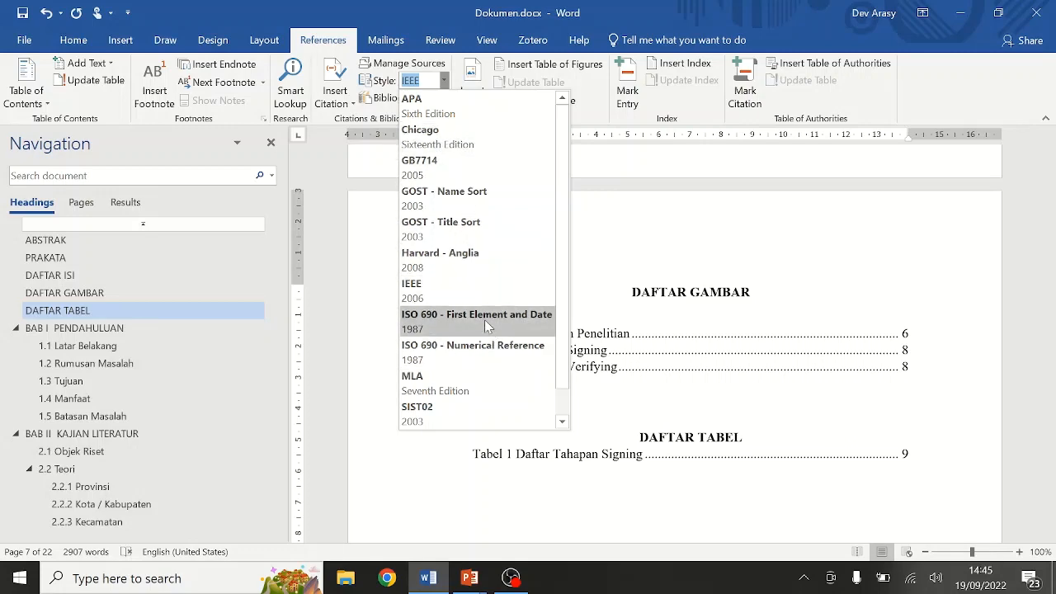
{"action": "left_click", "coordinate": [337, 103]}
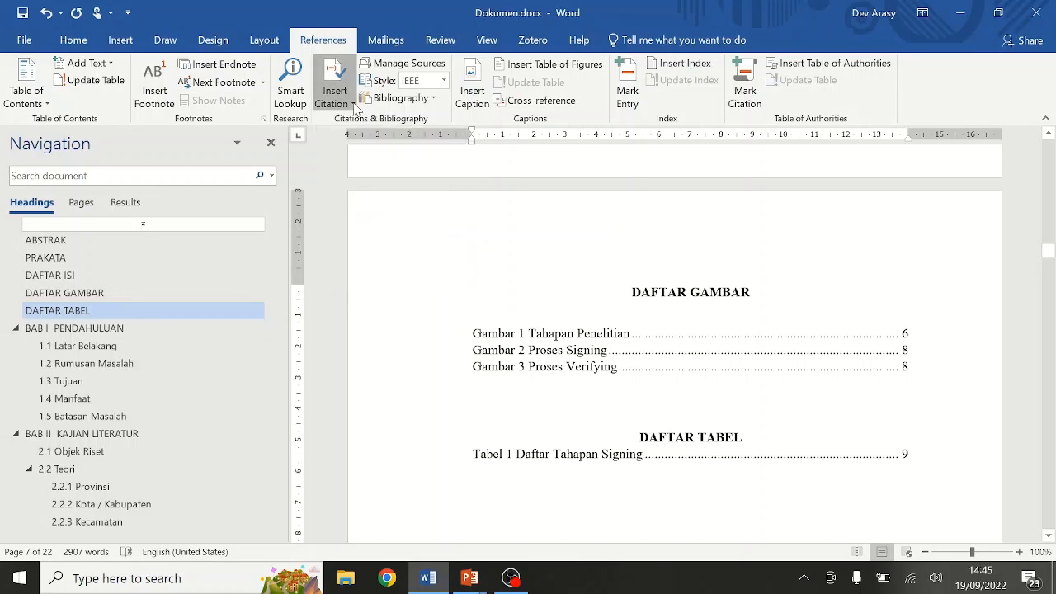
{"action": "left_click", "coordinate": [355, 108]}
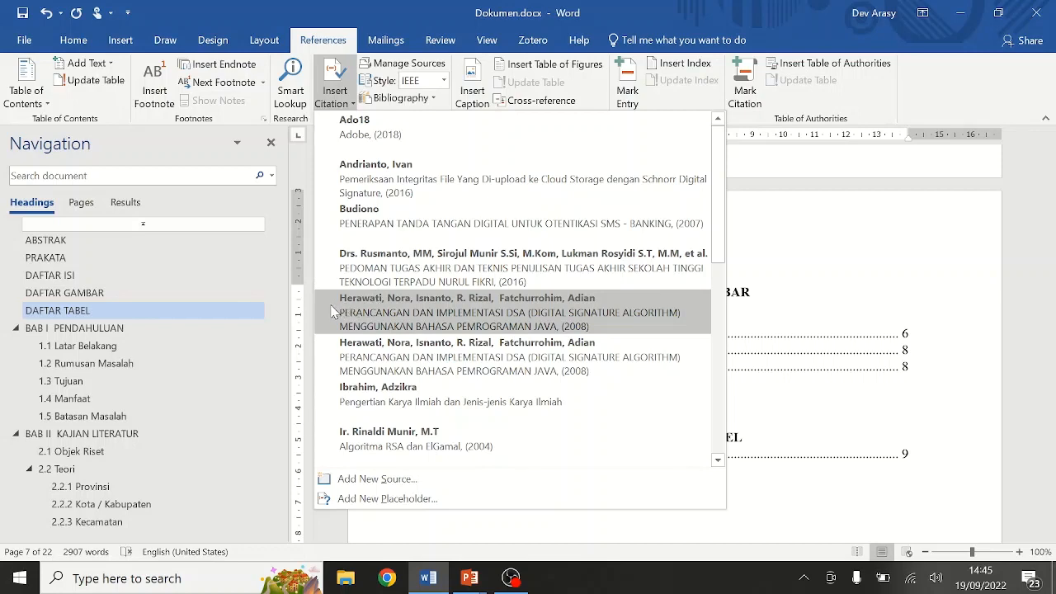
Examine the Source Manager, including the blank form for creating a source and the current source list
{"action": "left_click", "coordinate": [401, 66]}
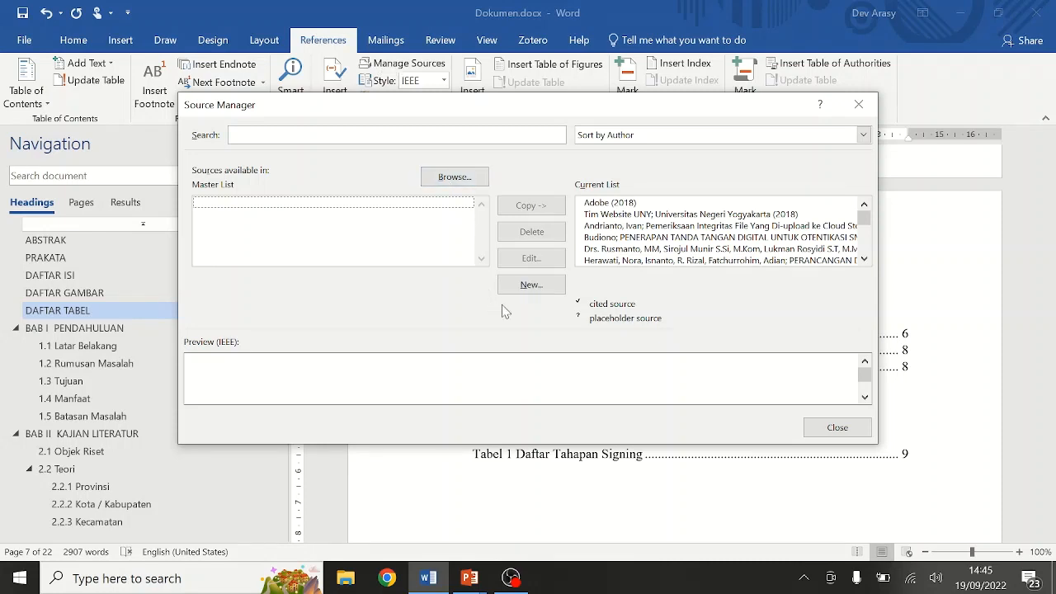
{"action": "left_click", "coordinate": [532, 288]}
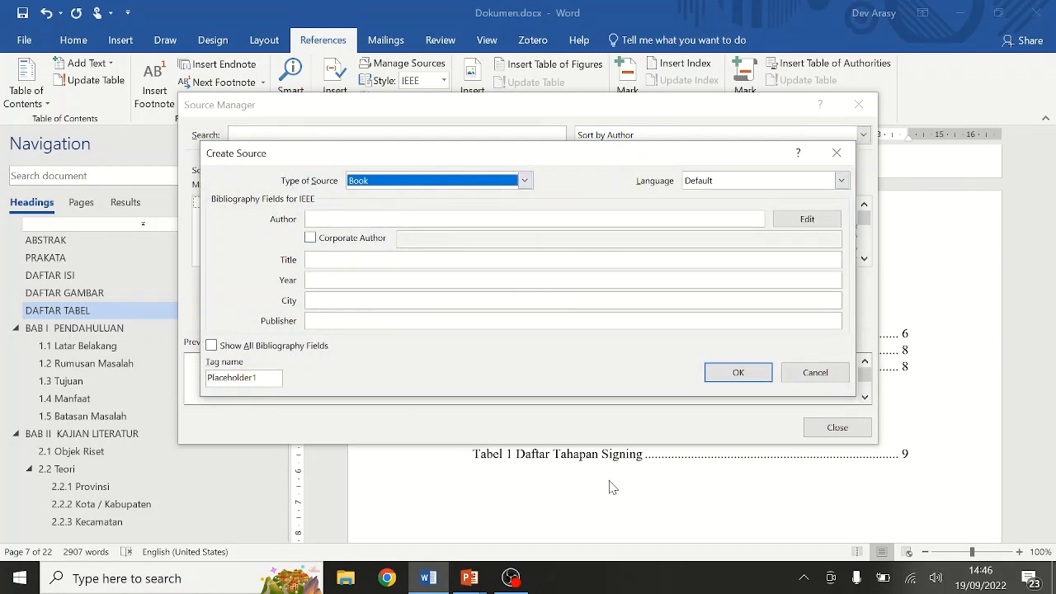
{"action": "left_click", "coordinate": [813, 373]}
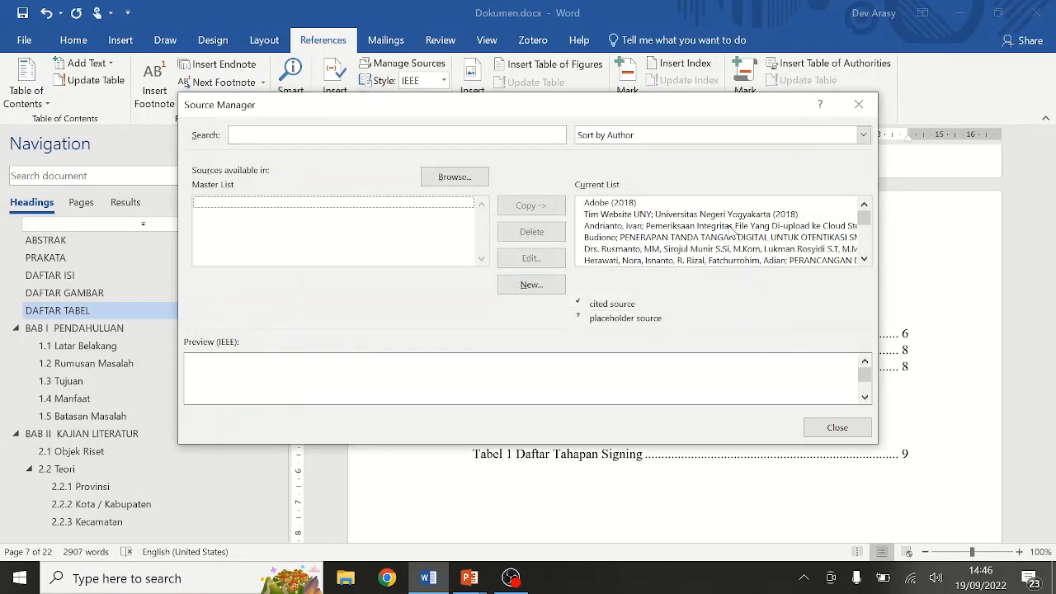
{"action": "left_click_drag", "start_coordinate": [864, 218], "coordinate": [866, 251]}
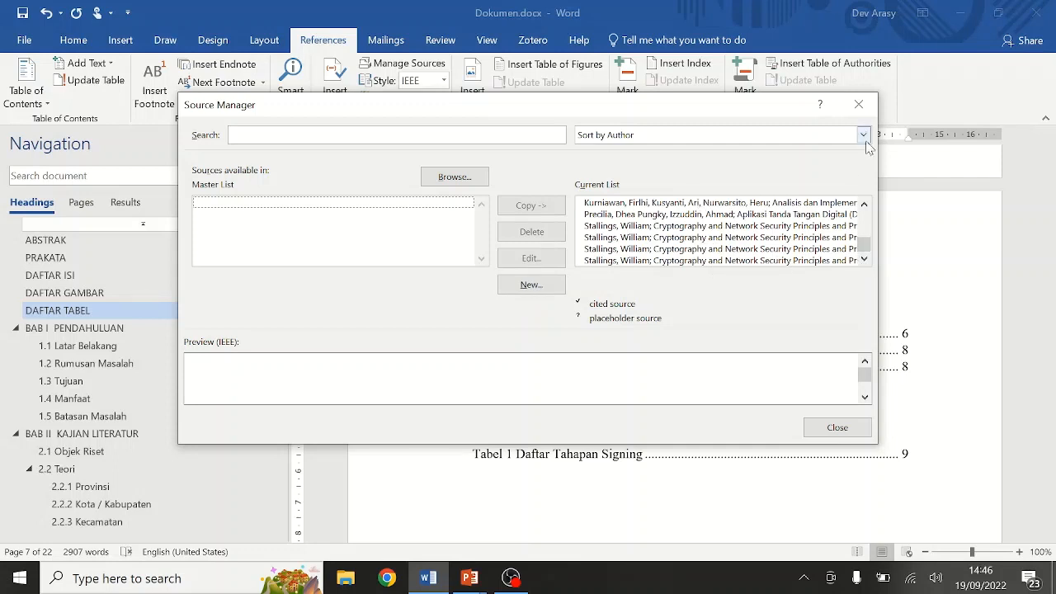
{"action": "left_click", "coordinate": [859, 104]}
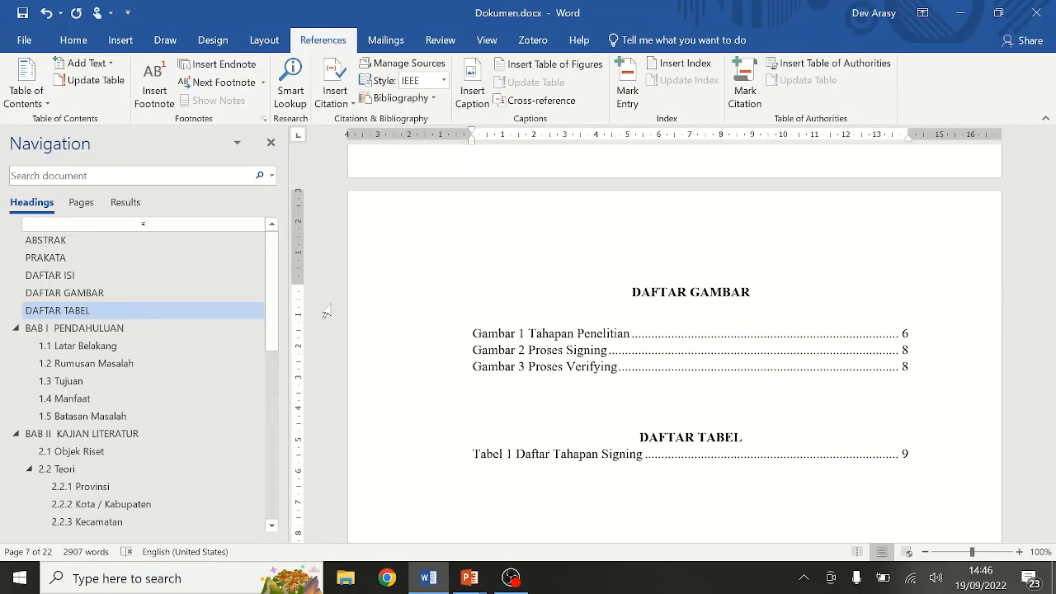
Go to the DAFTAR PUSTAKA heading and insert the built-in Bibliography there
{"action": "left_click_drag", "start_coordinate": [271, 283], "coordinate": [280, 490]}
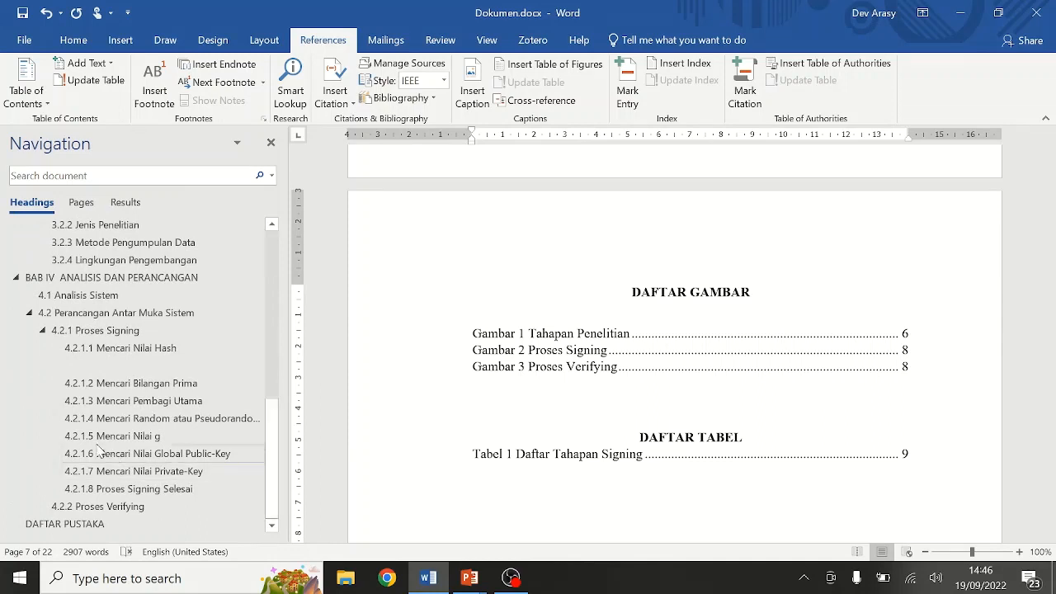
{"action": "left_click", "coordinate": [45, 529]}
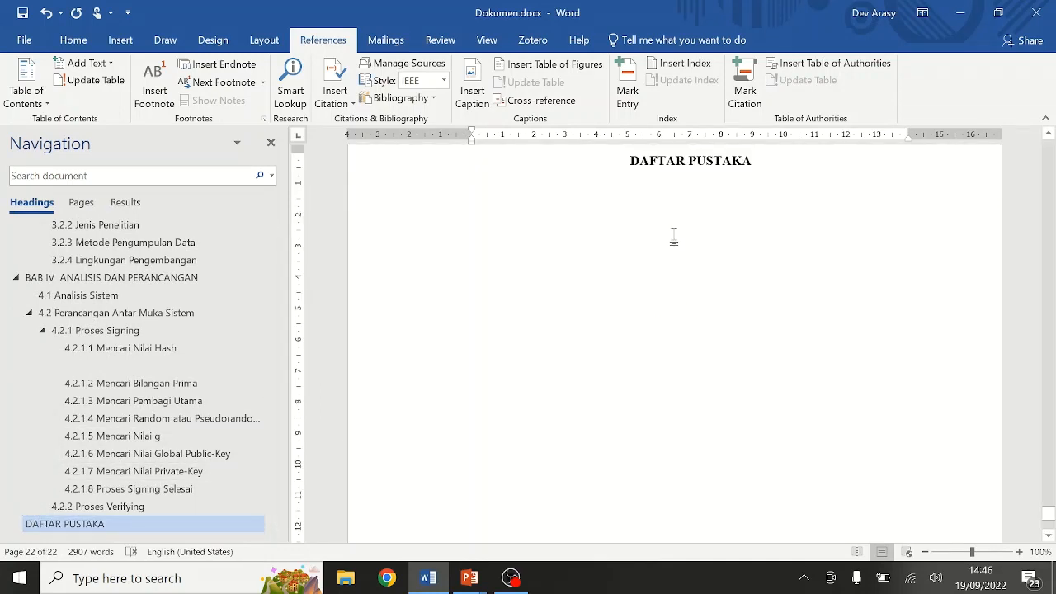
{"action": "left_click", "coordinate": [432, 98]}
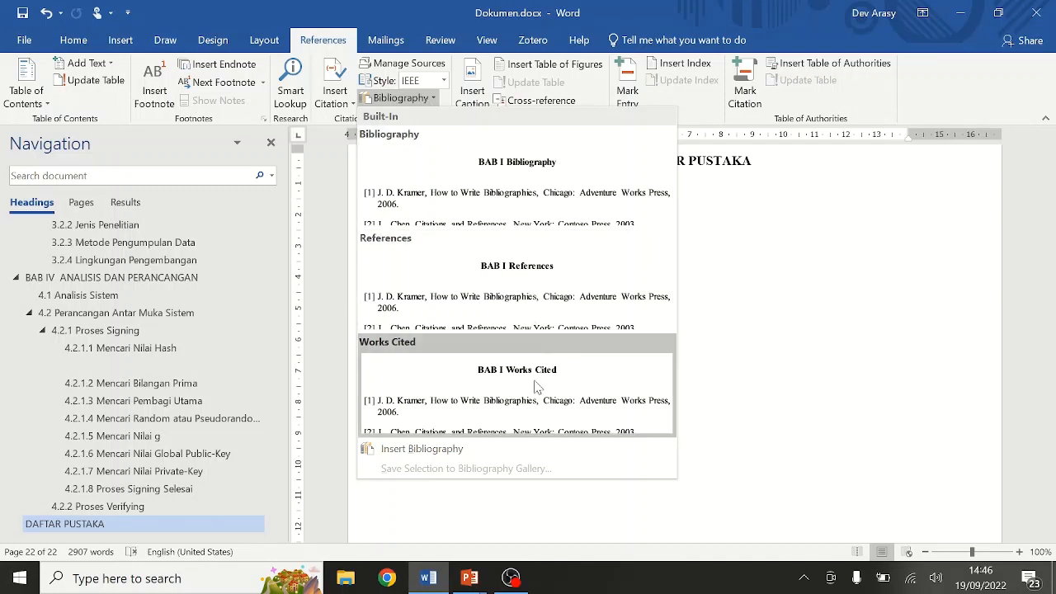
{"action": "left_click", "coordinate": [532, 183]}
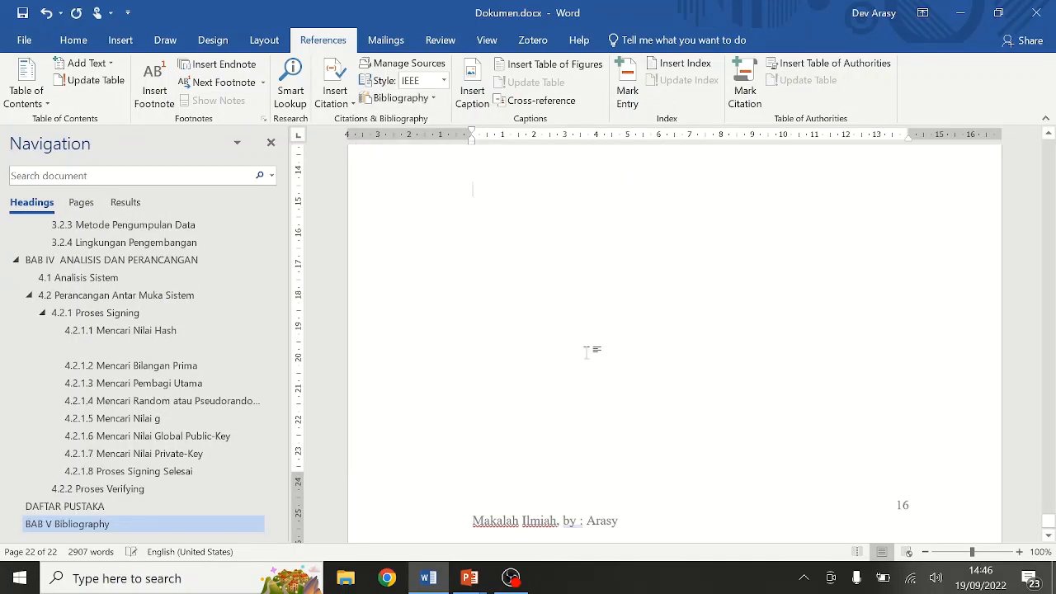
Delete the BAB V Bibliography heading so the reference list sits directly under DAFTAR PUSTAKA
{"action": "scroll", "coordinate": [589, 356], "scroll_direction": "up", "scroll_amount": 2}
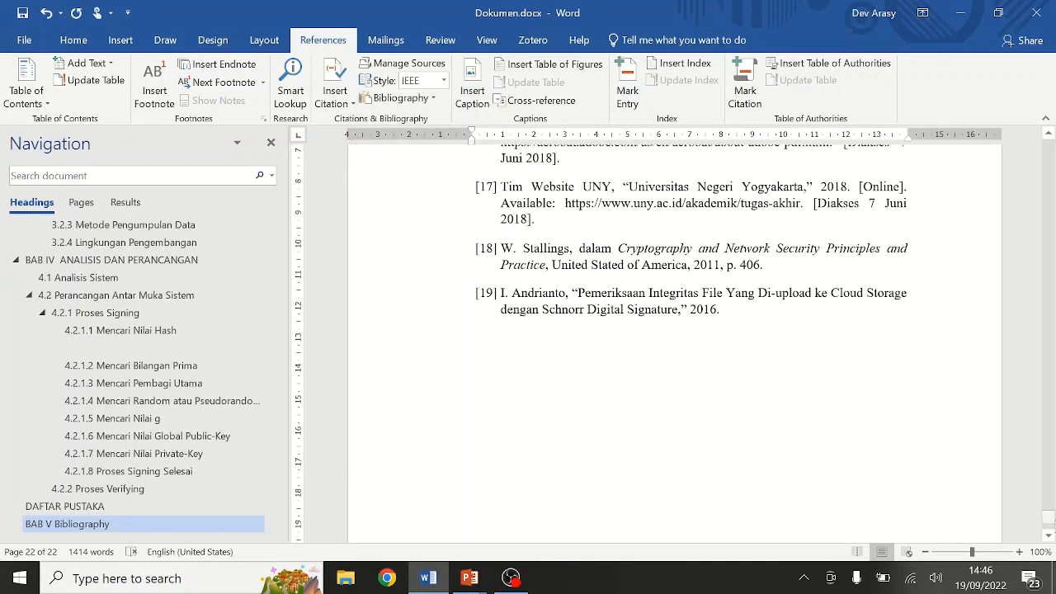
{"action": "left_click_drag", "start_coordinate": [1047, 522], "coordinate": [1044, 505]}
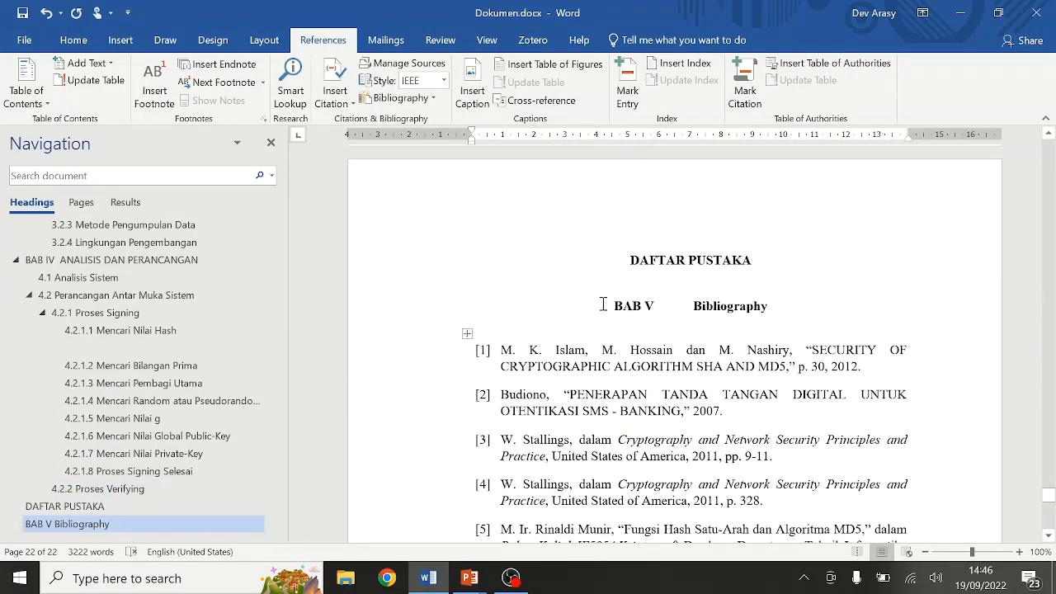
{"action": "left_click", "coordinate": [769, 305]}
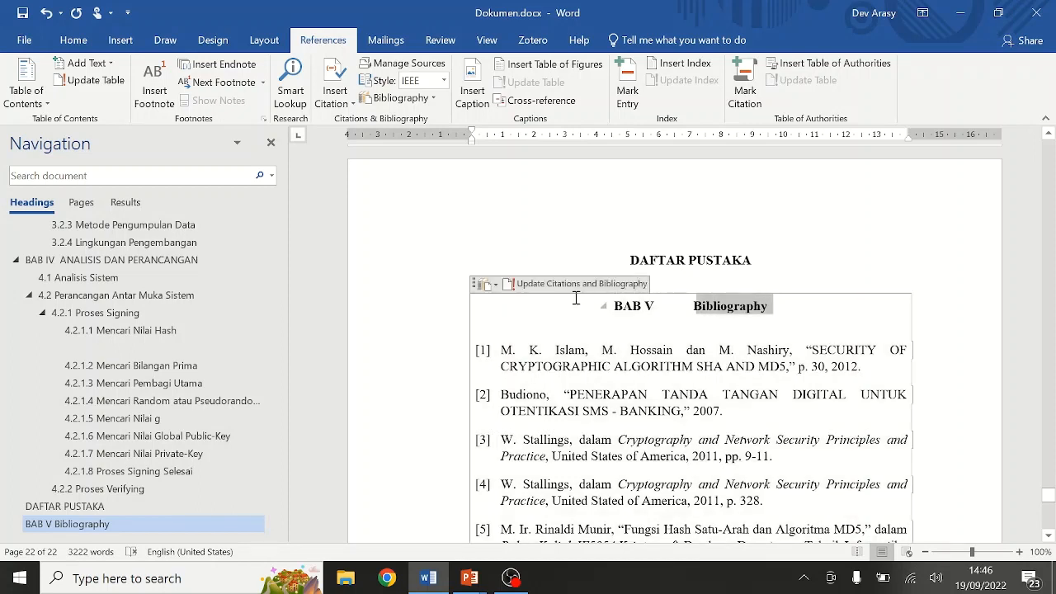
{"action": "double_click", "coordinate": [575, 297]}
{"action": "key", "text": "BackSpace"}
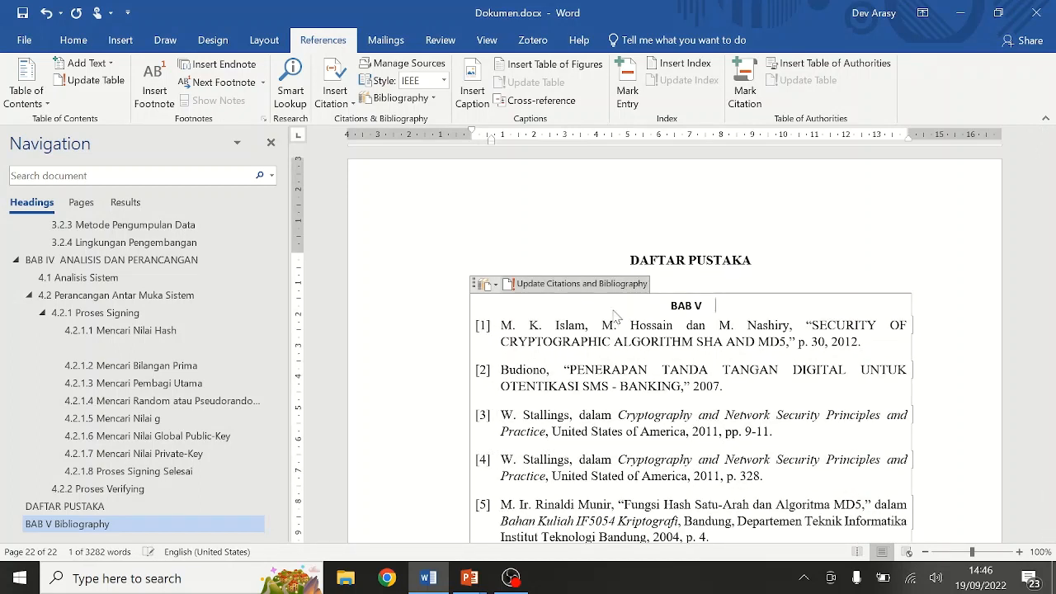
{"action": "key", "text": "BackSpace"}
{"action": "key", "text": "BackSpace"}
{"action": "key", "text": "BackSpace"}
{"action": "key", "text": "BackSpace"}
{"action": "key", "text": "BackSpace"}
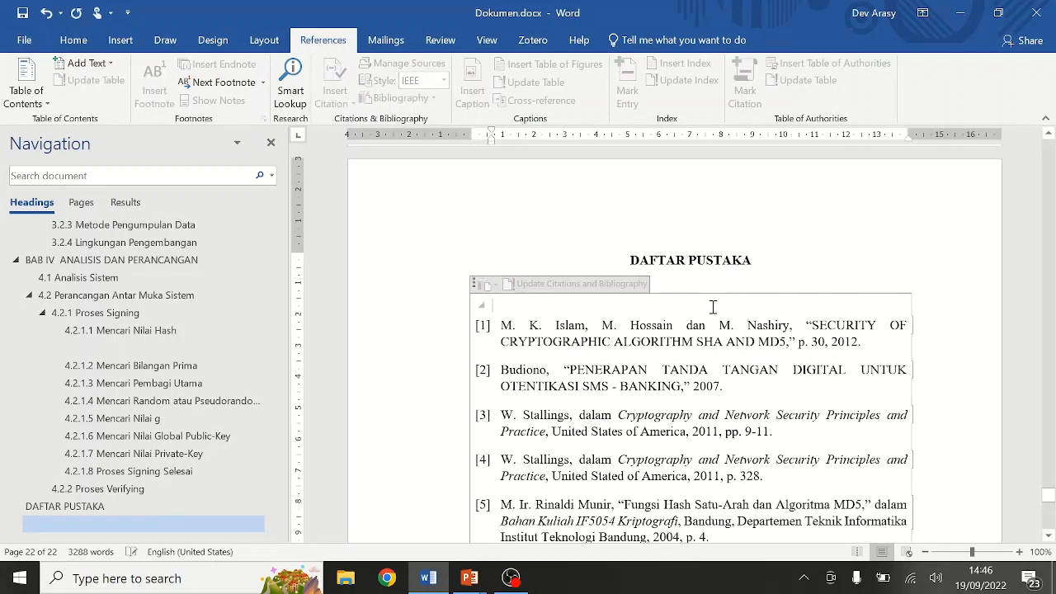
{"action": "left_click", "coordinate": [400, 368]}
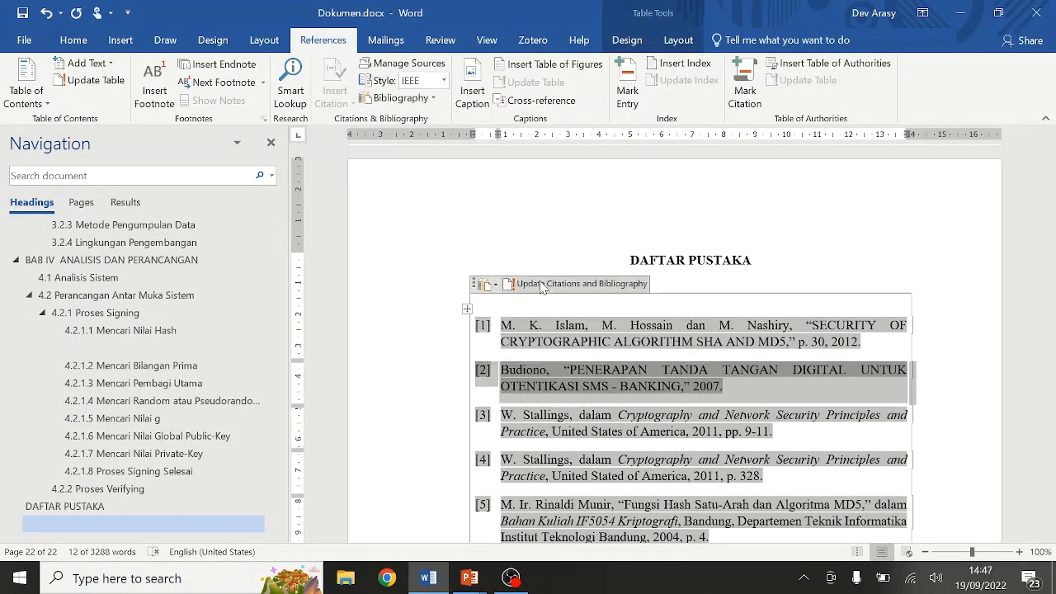
{"action": "left_click", "coordinate": [818, 288]}
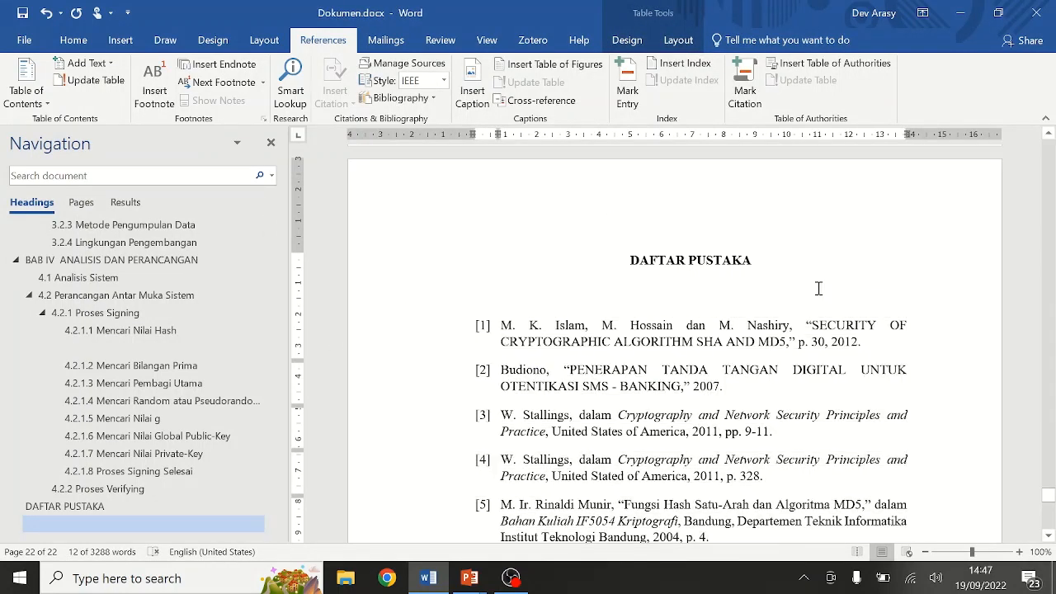